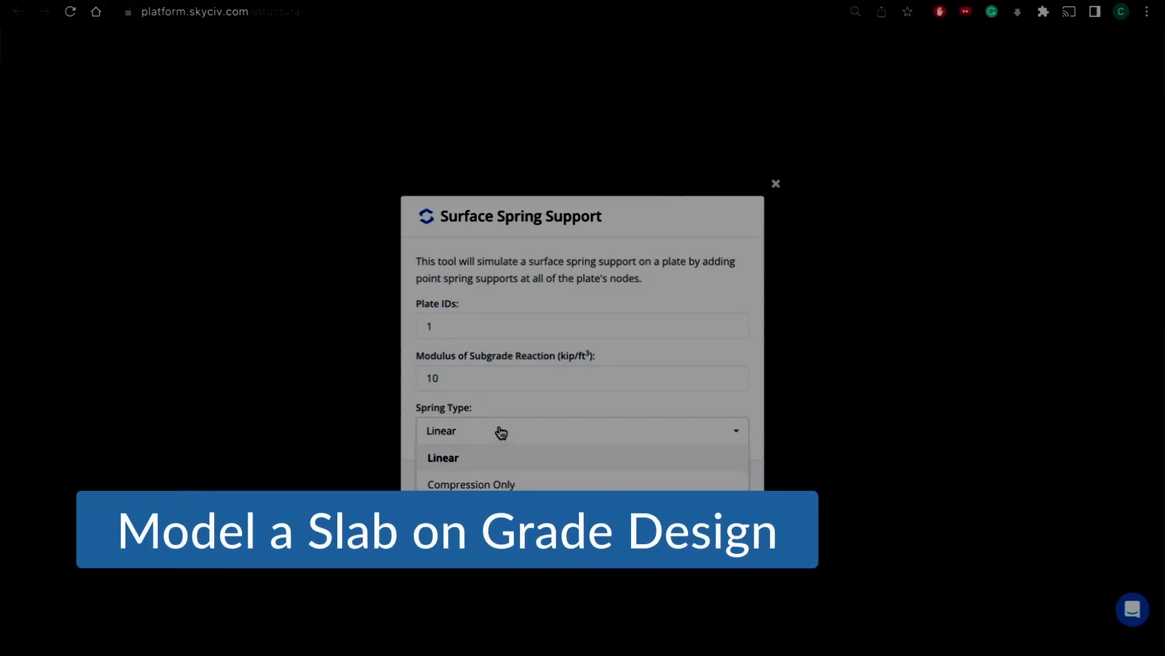
Keep the Linear spring type and submit the 10 kip/ft³ surface springs for plate 1.
click(501, 434)
click(716, 482)
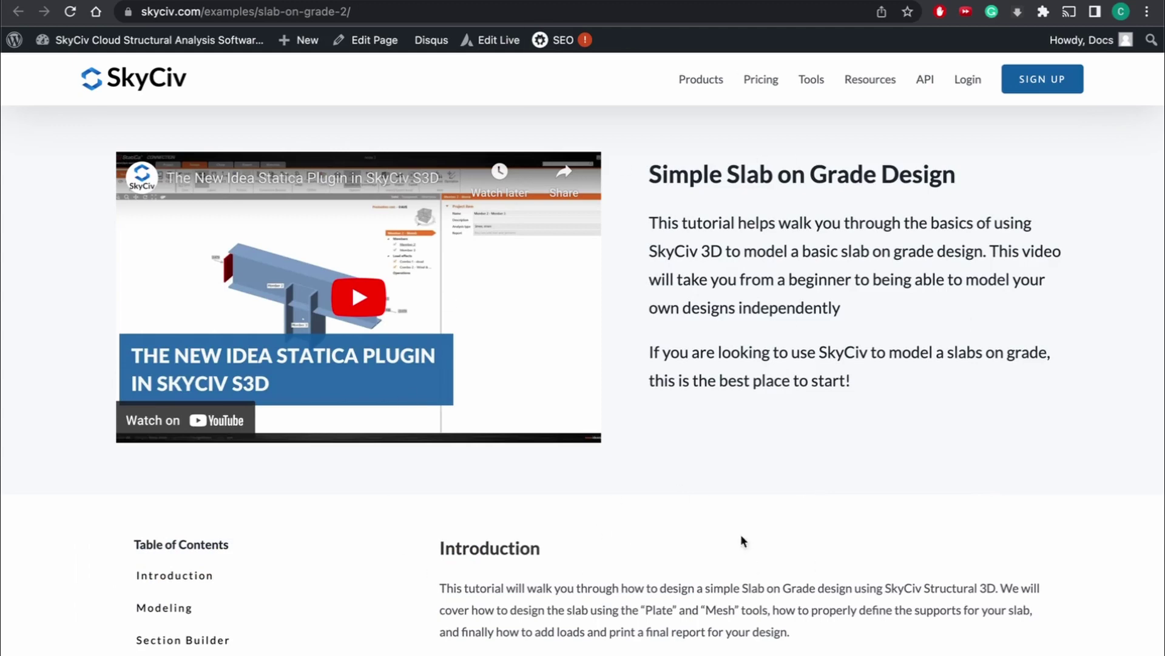
Choose Start New in the Structural 3D welcome dialog to get a blank model.
scroll(879, 414, down, 1)
scroll(879, 414, up, 1)
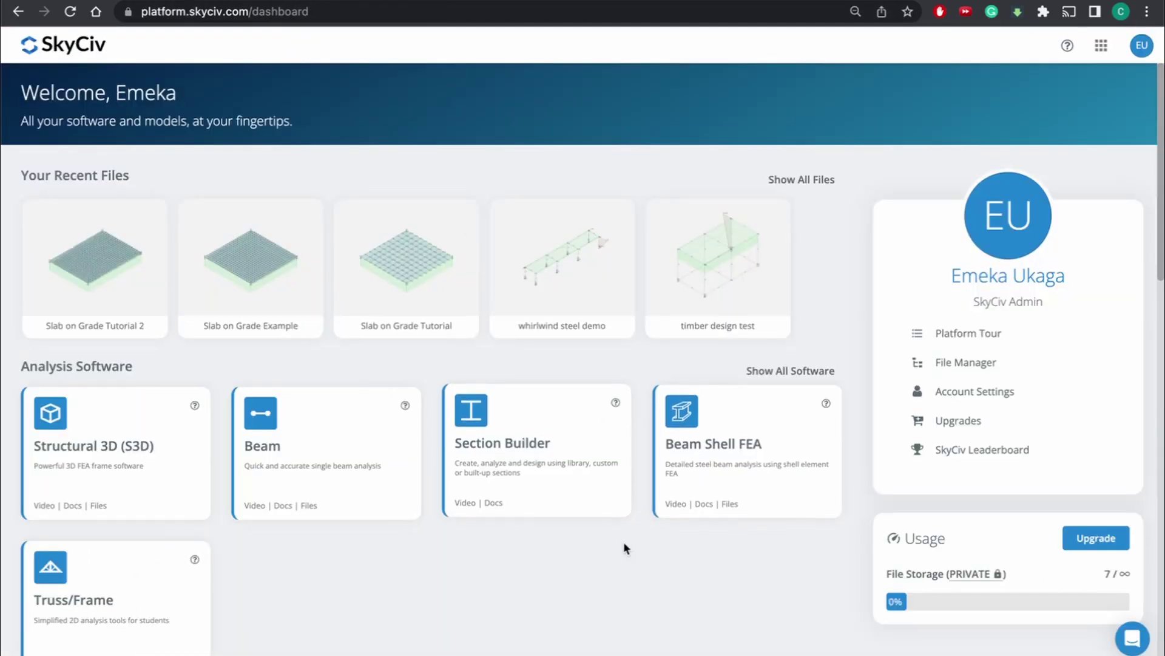
scroll(624, 546, down, 2)
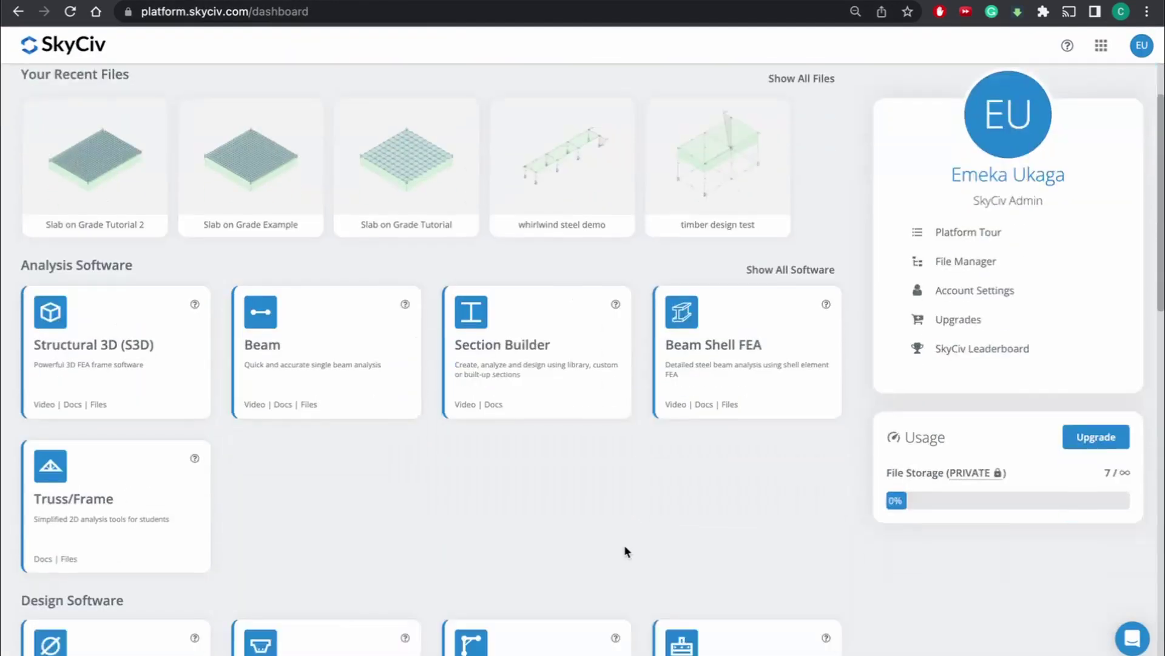
scroll(624, 547, down, 3)
scroll(549, 366, up, 4)
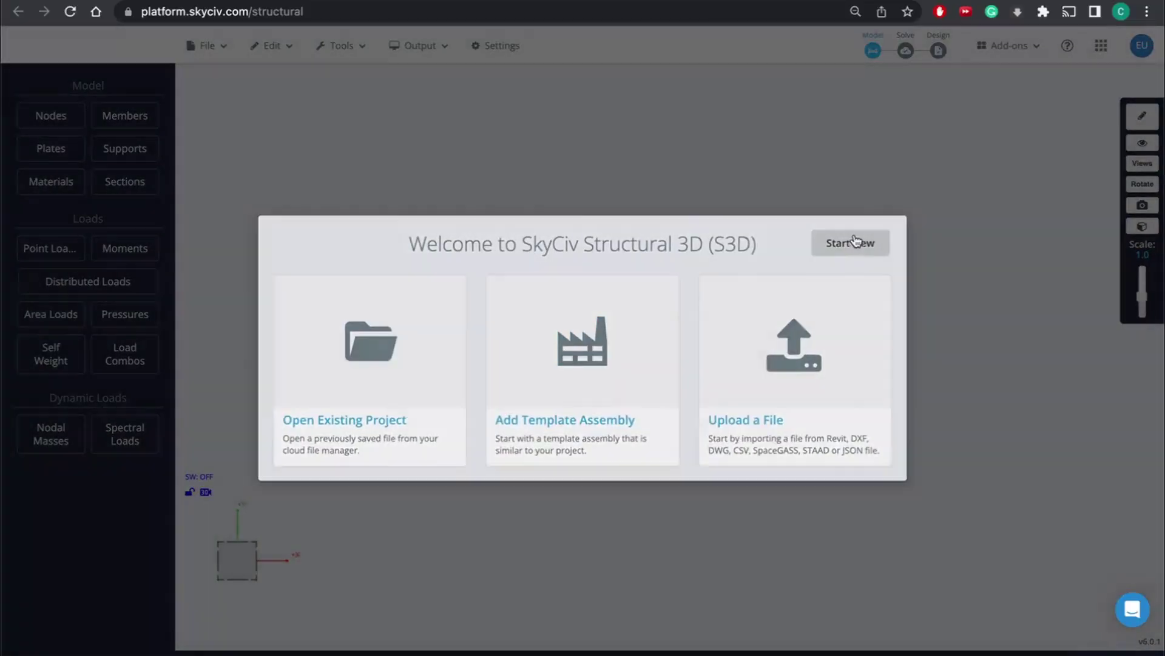
click(857, 242)
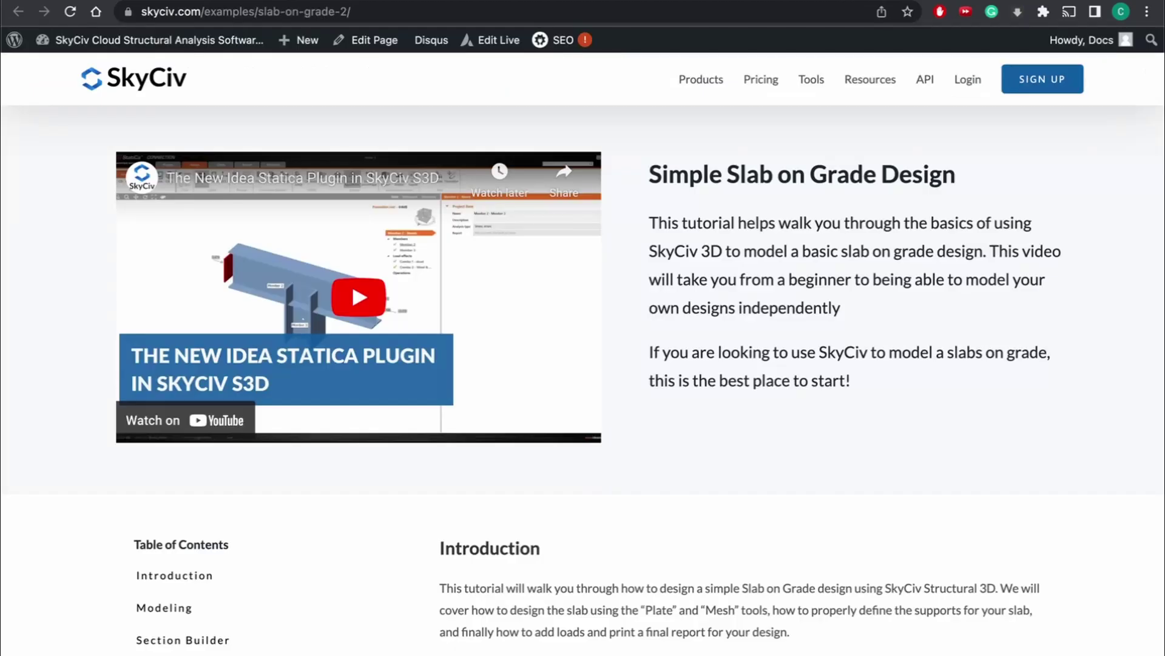
Scroll the tutorial article down to its Modeling section on nodes and members.
right_click(601, 2)
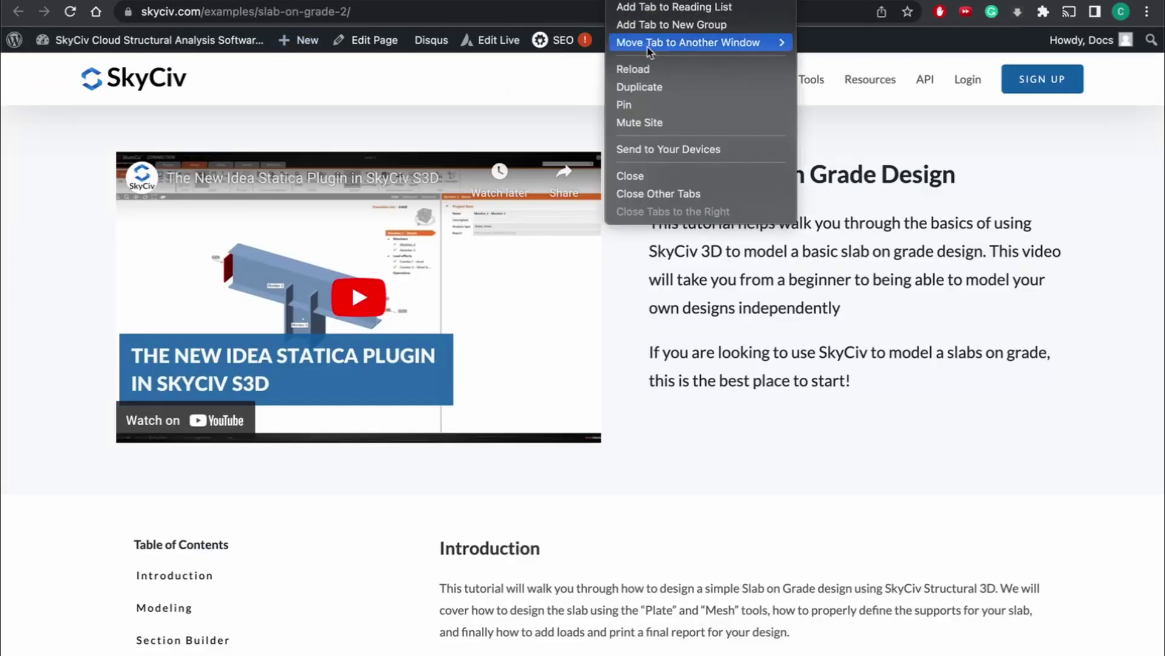
click(639, 99)
scroll(607, 452, down, 5)
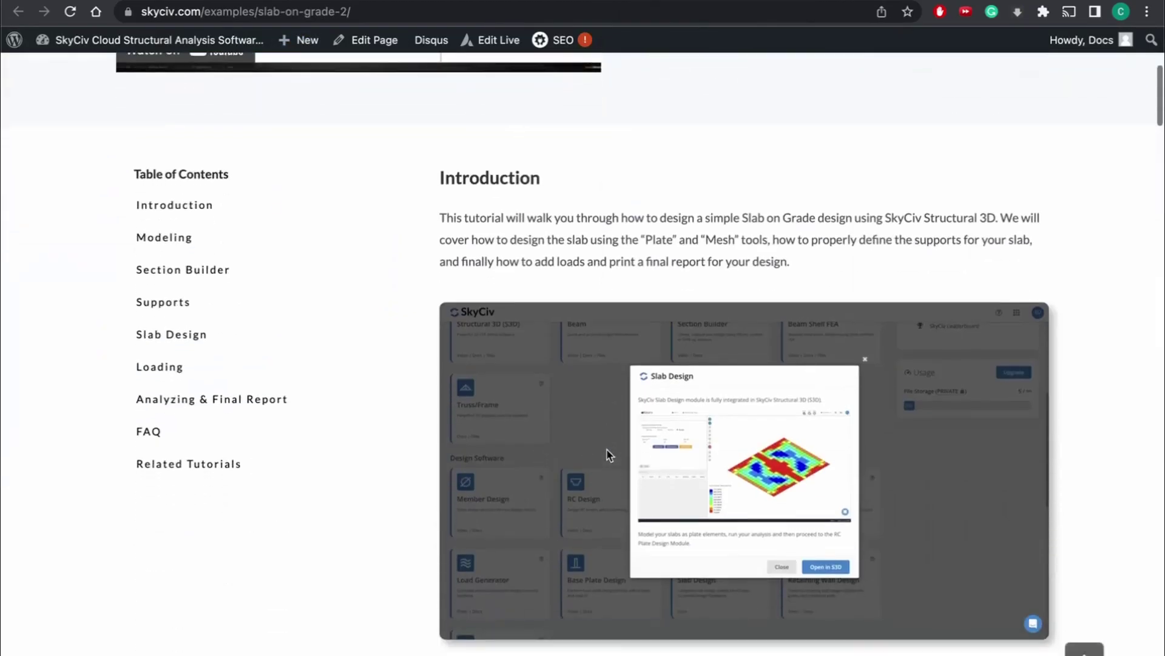
scroll(395, 445, down, 6)
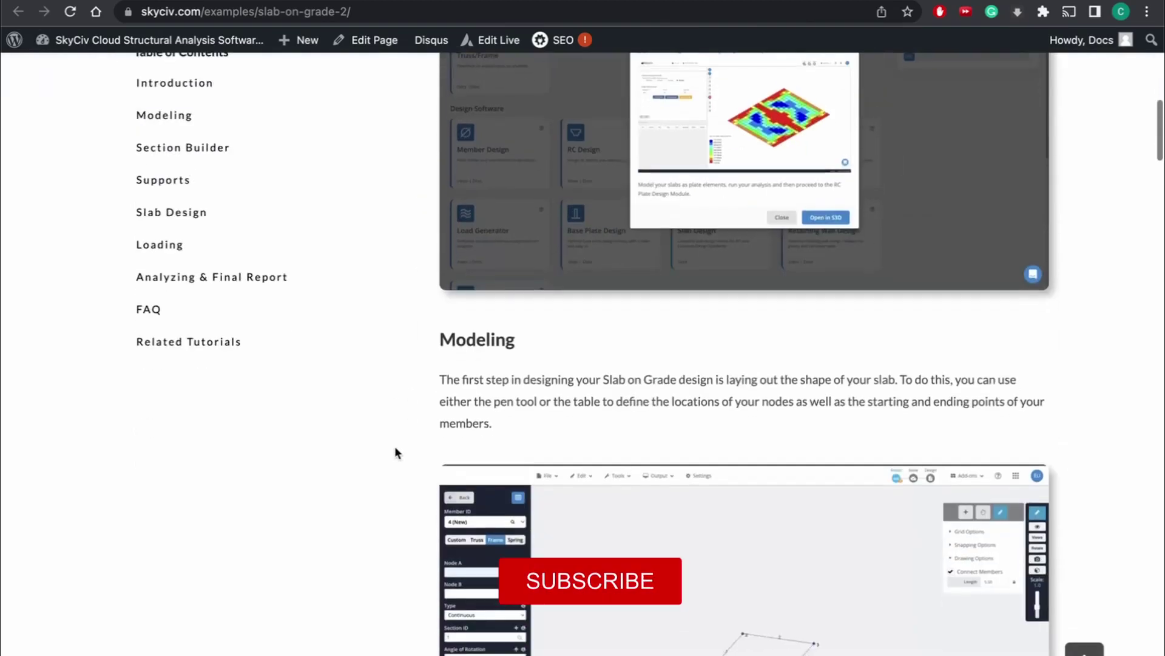
scroll(434, 364, down, 1)
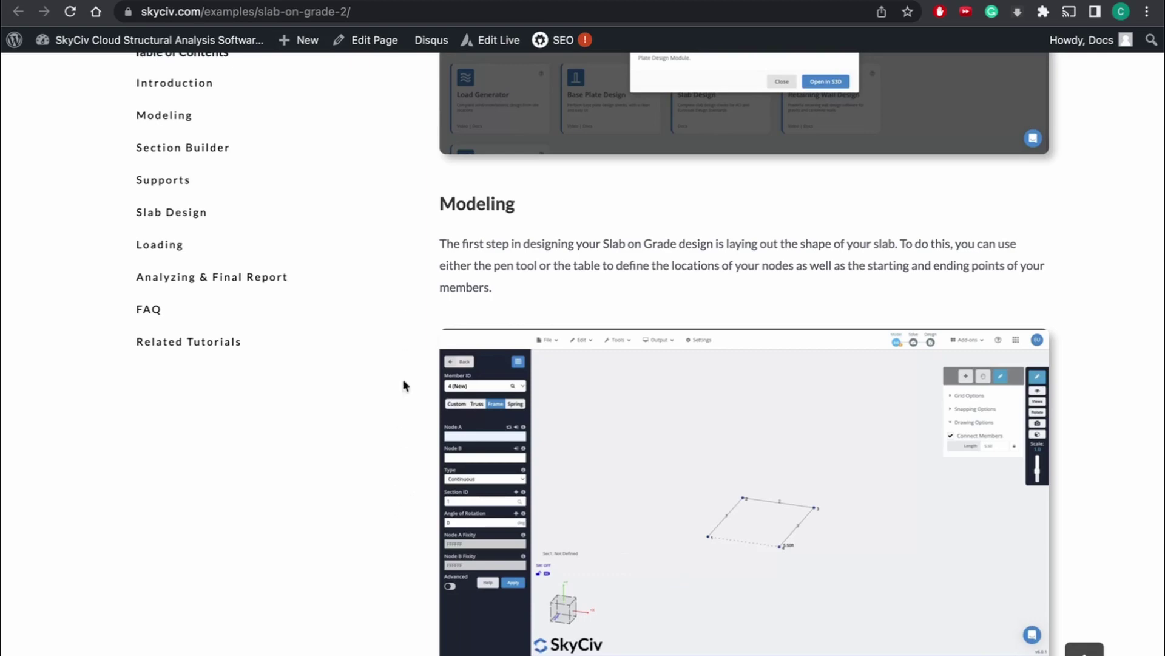
scroll(406, 419, down, 2)
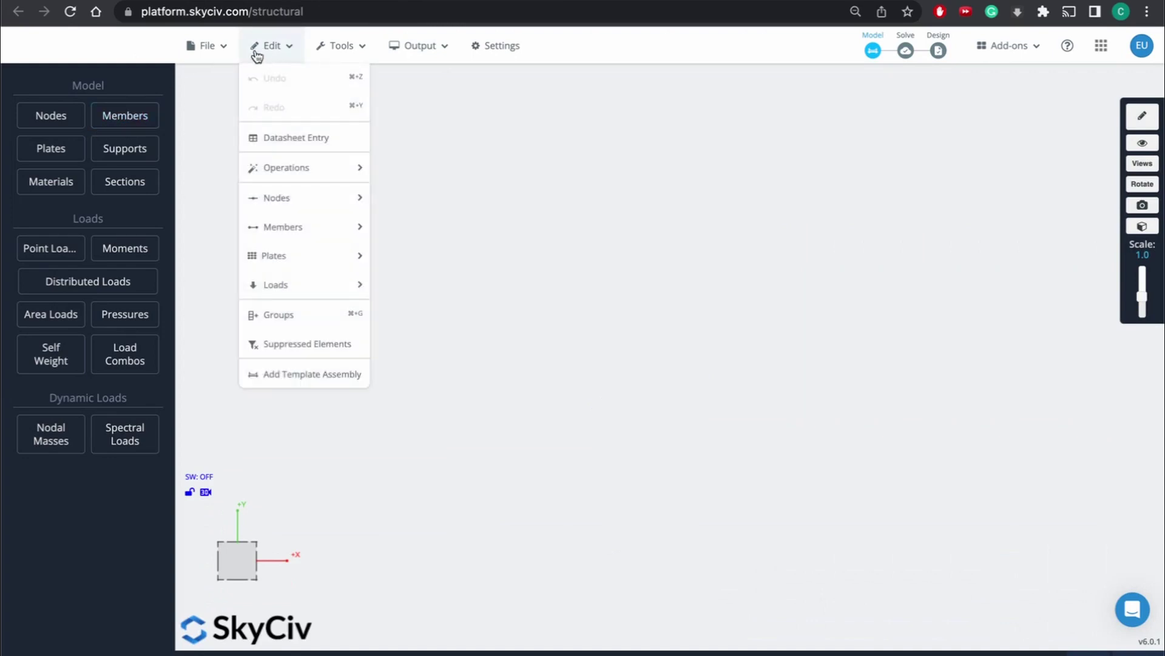
Add nodes 1–4 at (0,0,0), (0,0,10), (10,0,10) and (10,0,0).
click(50, 128)
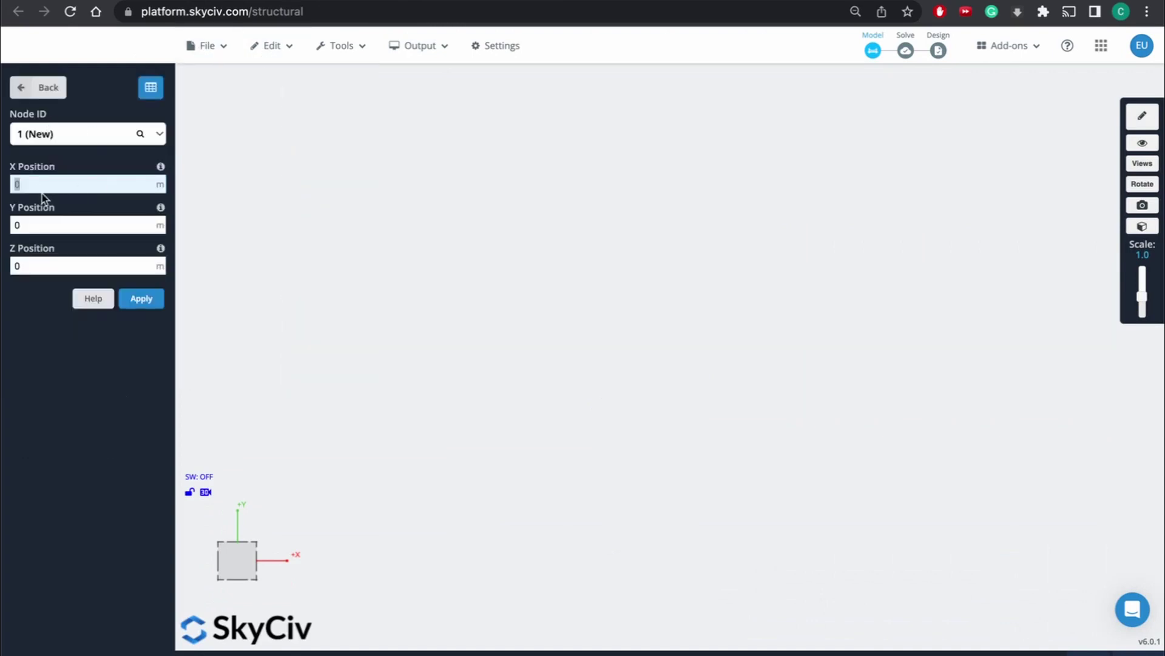
click(41, 265)
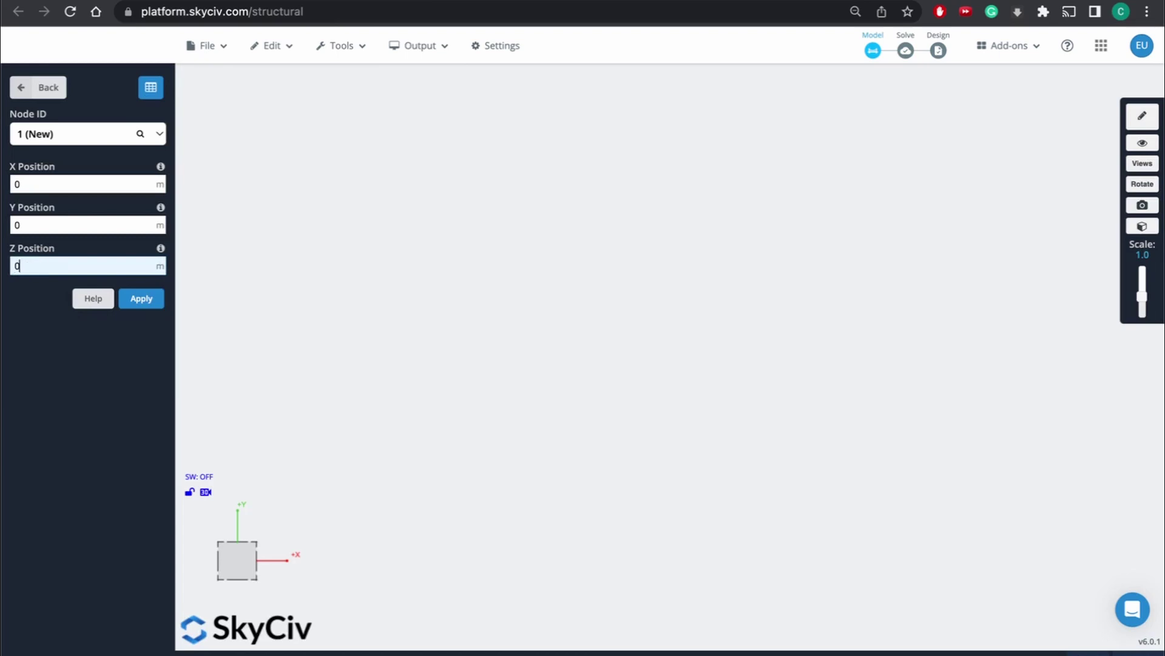
click(144, 301)
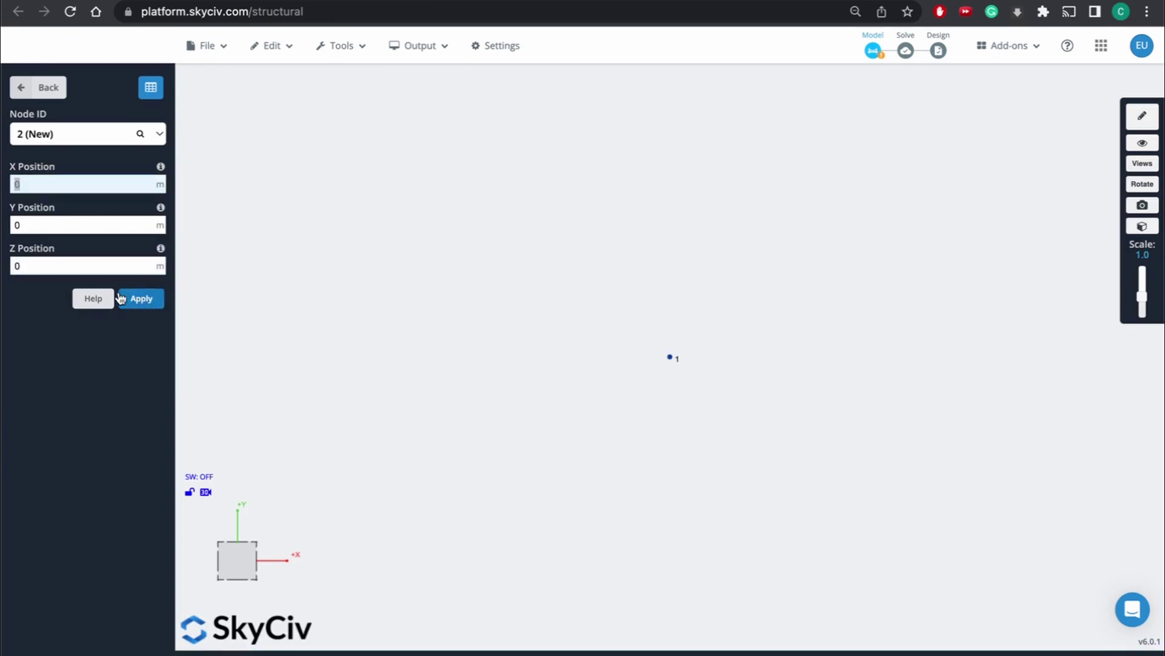
click(47, 267)
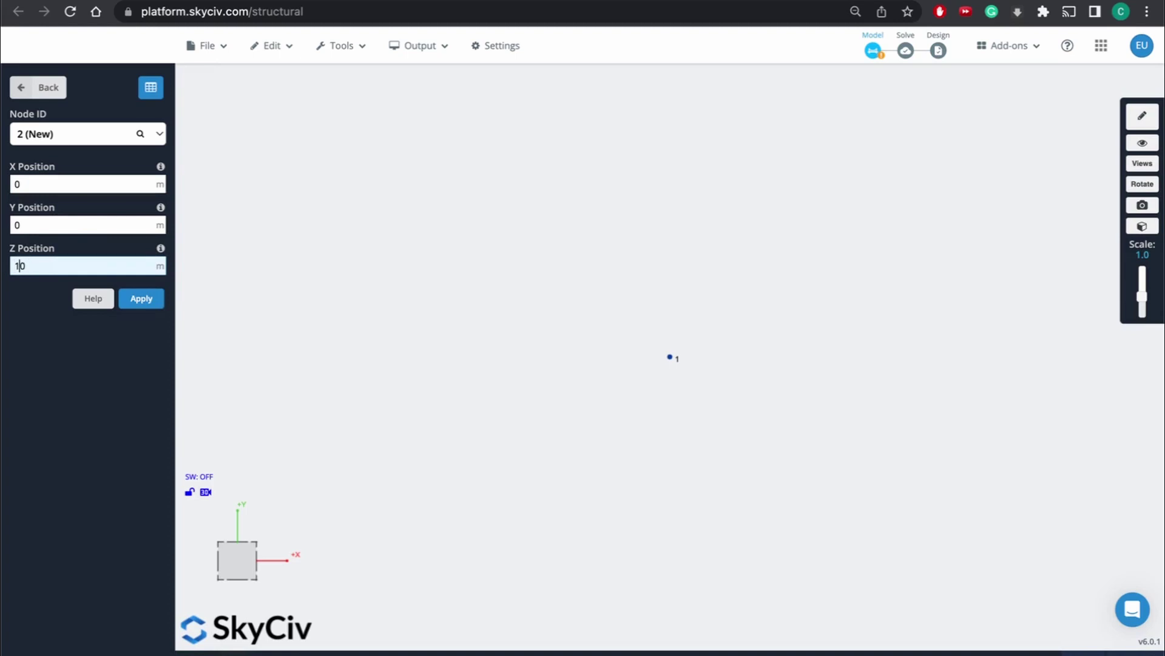
click(142, 298)
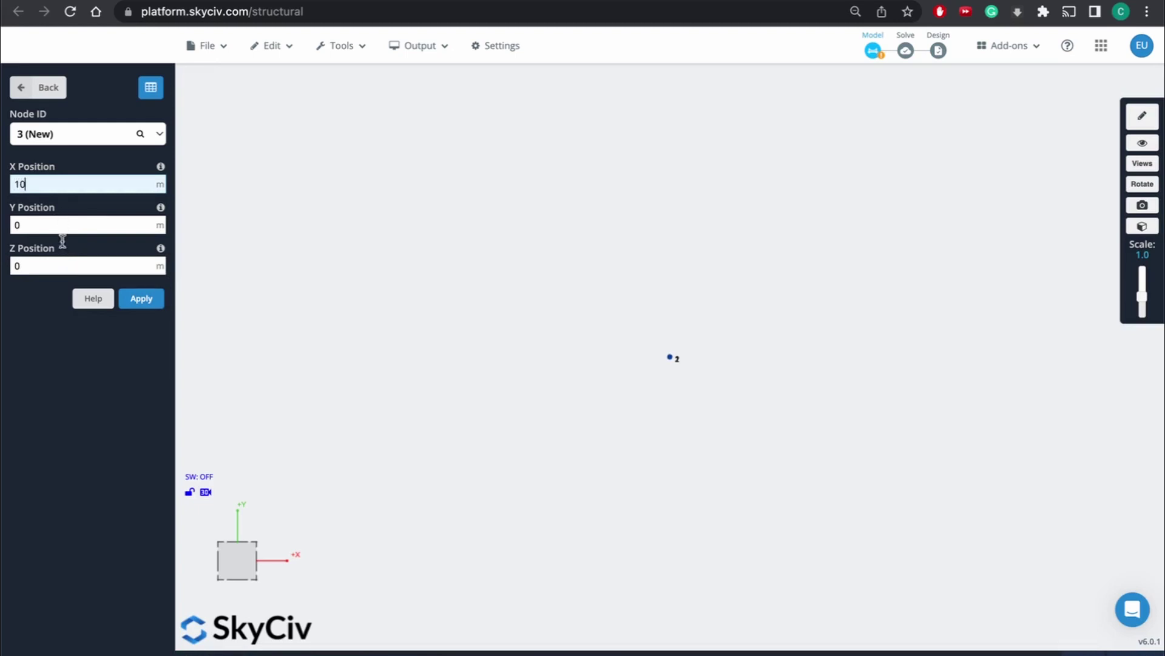
click(63, 267)
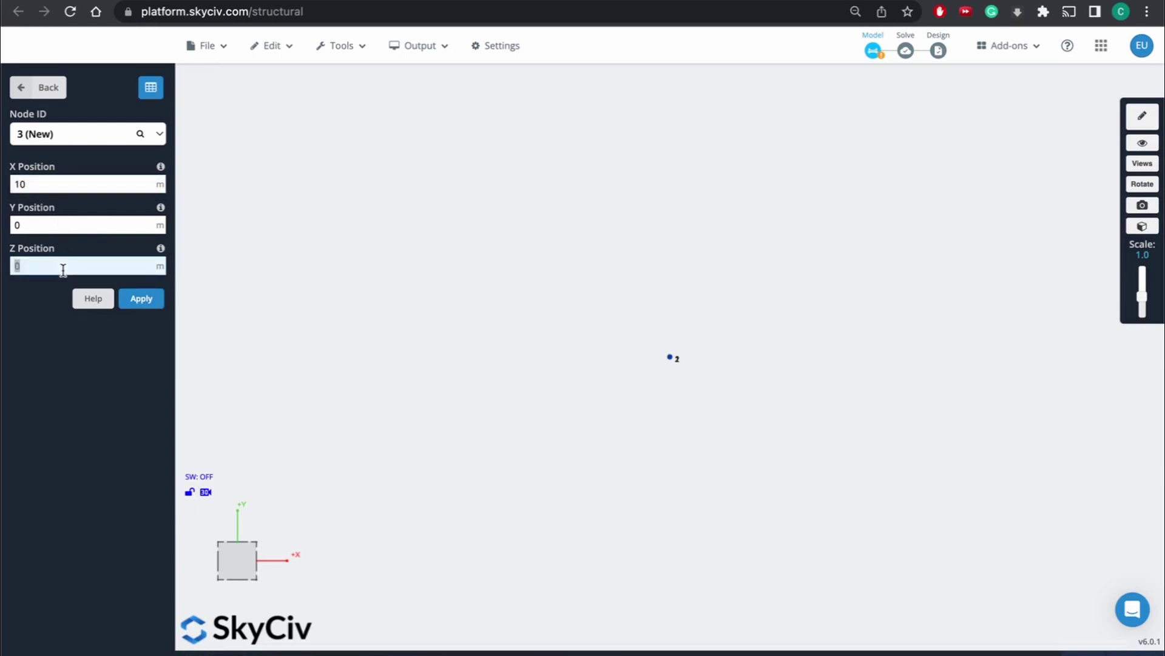
click(140, 299)
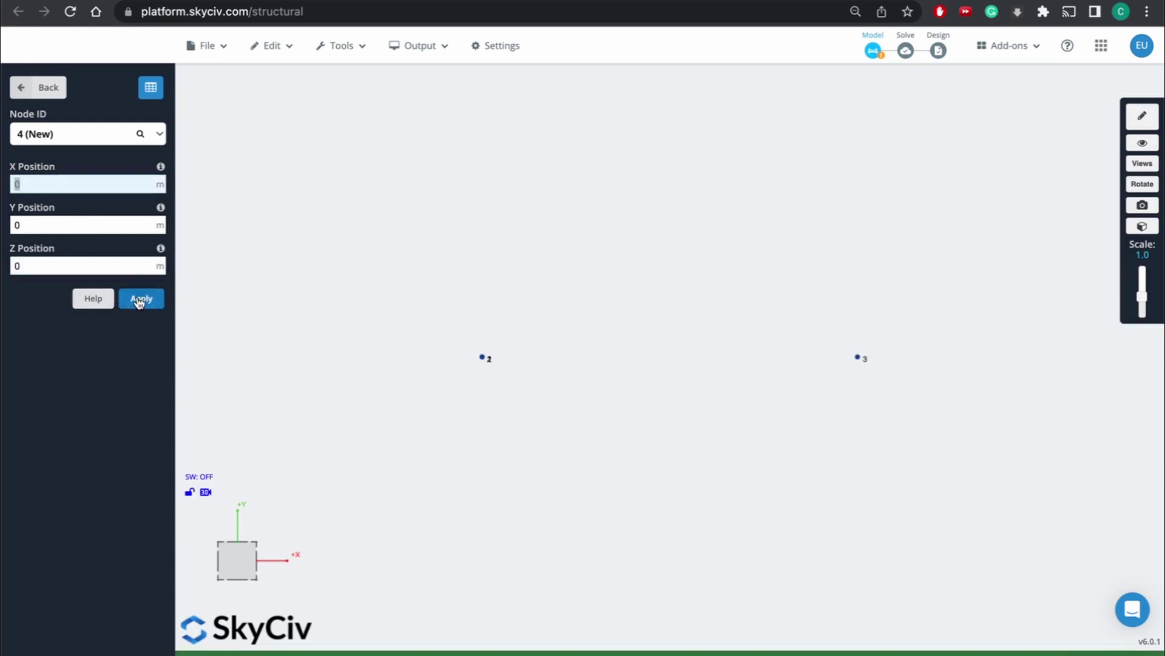
text(1)
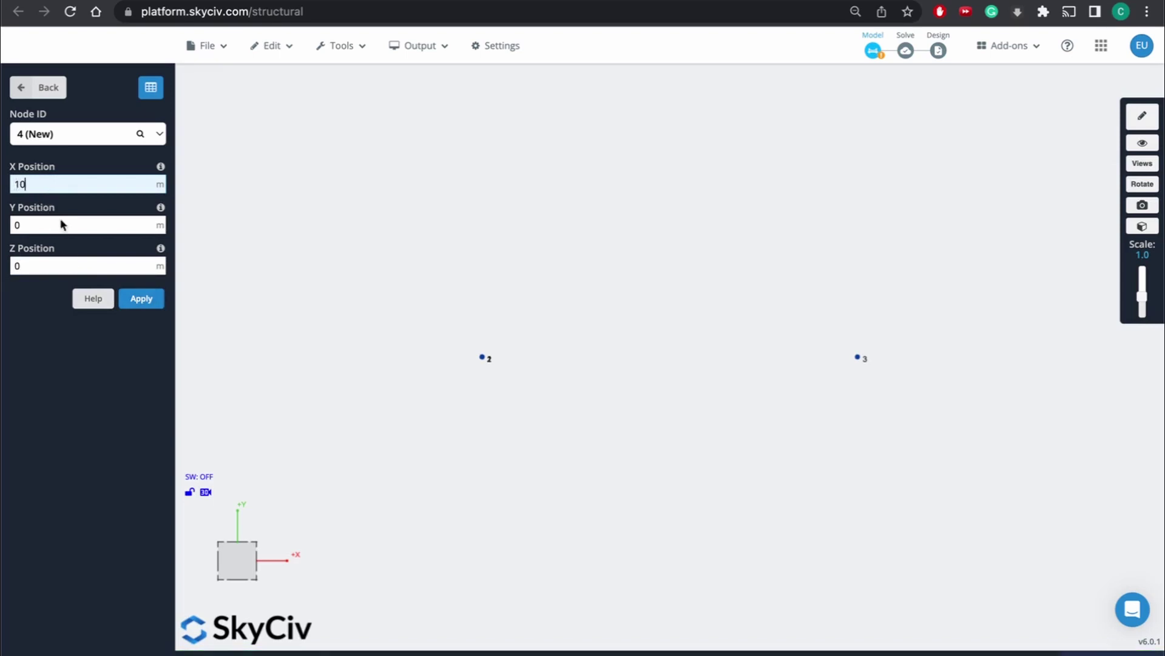
click(145, 298)
Show the four nodes in Top view and return to the main model tools.
click(245, 541)
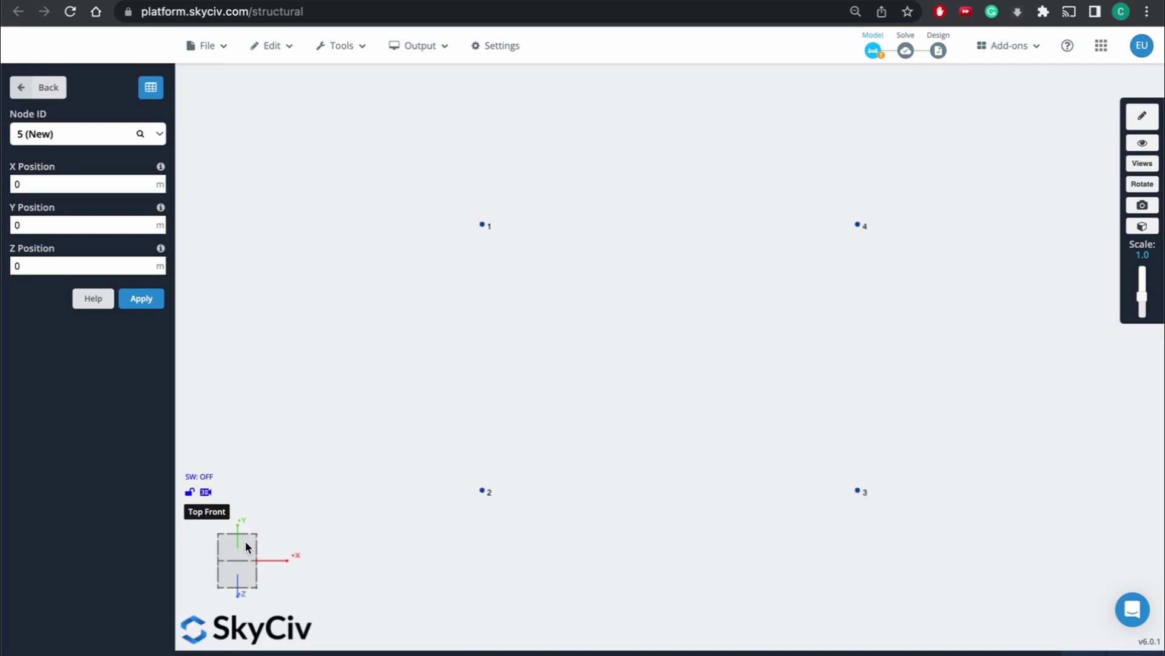
click(241, 545)
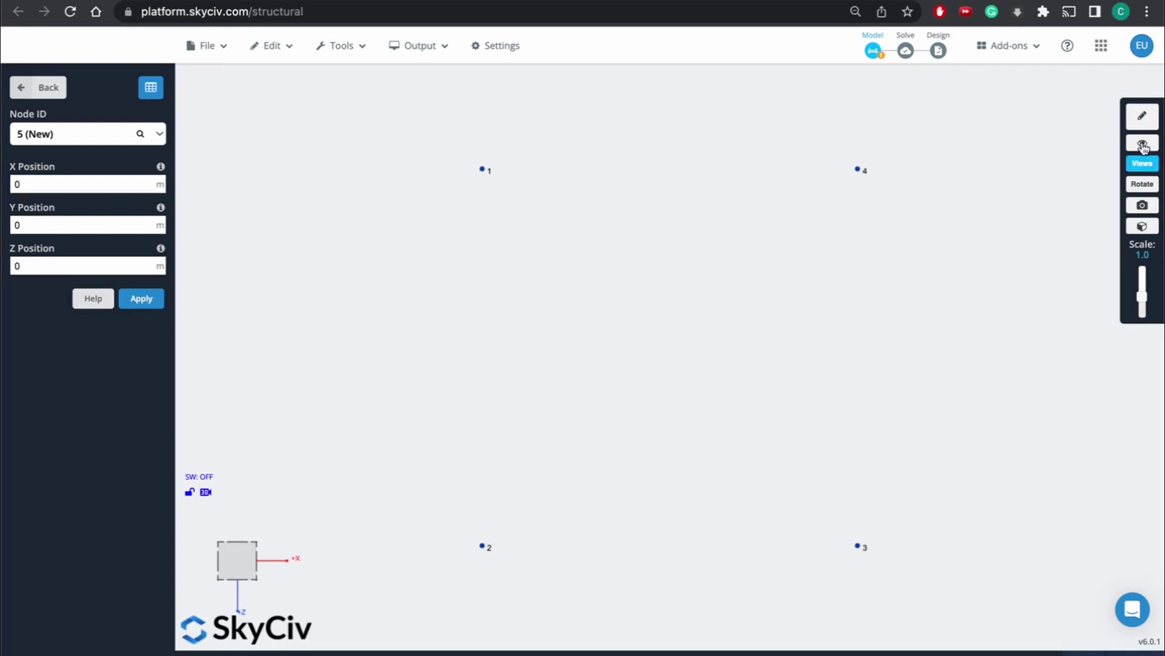
click(1142, 116)
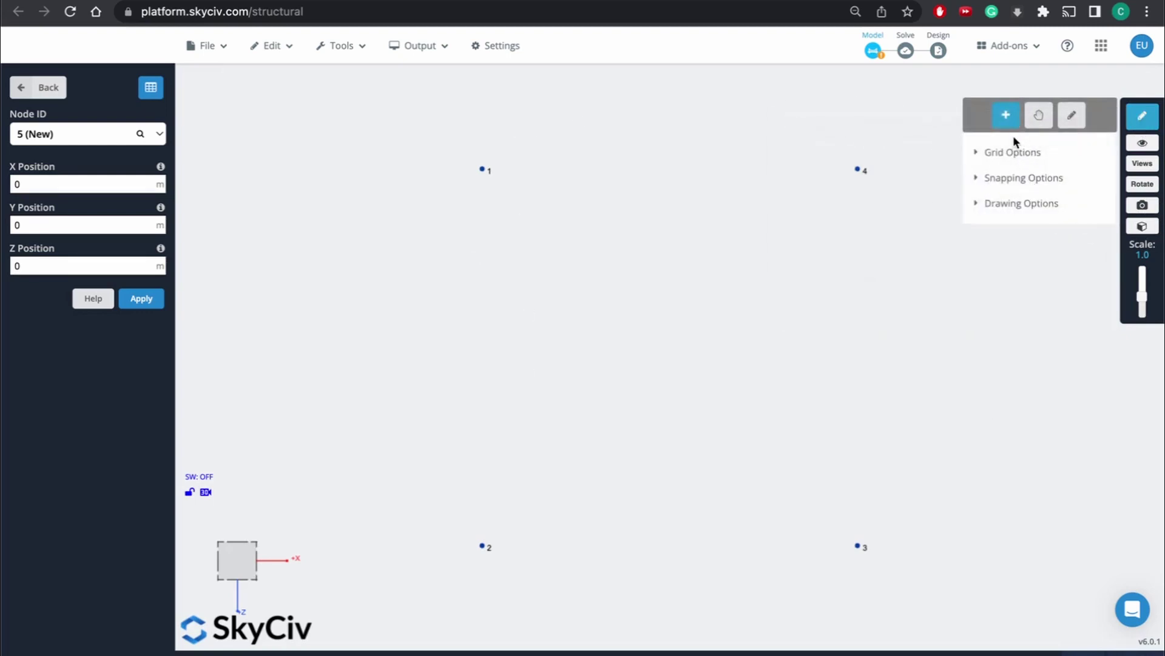
click(20, 87)
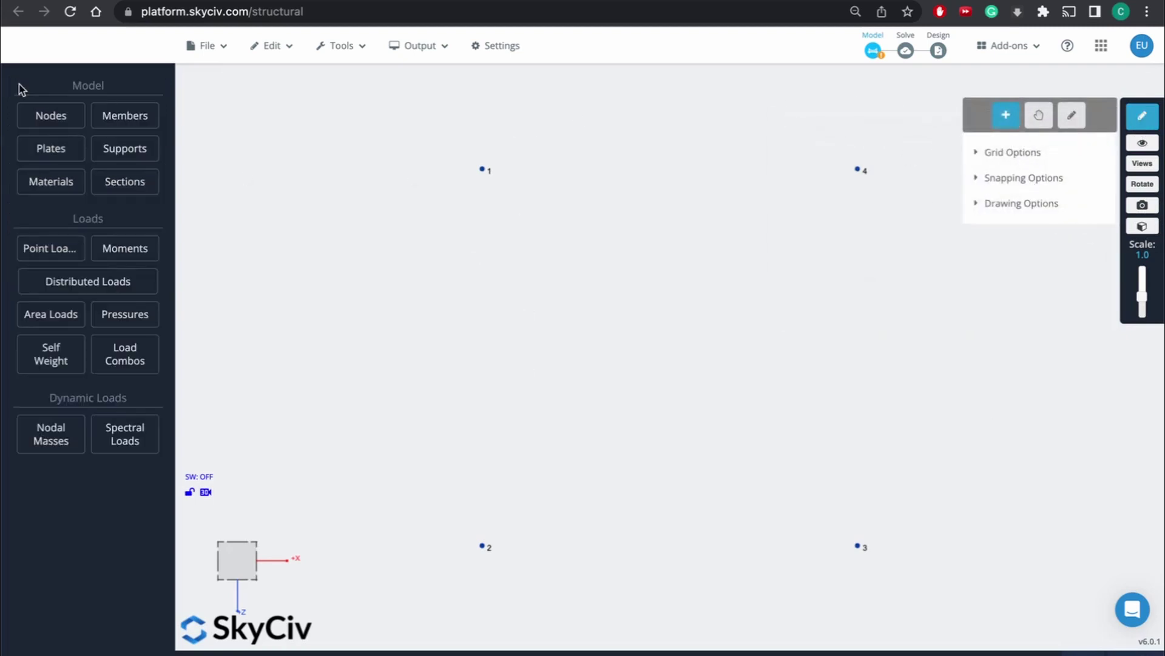
Add frame members joining nodes 1–2 and nodes 2–3.
click(121, 115)
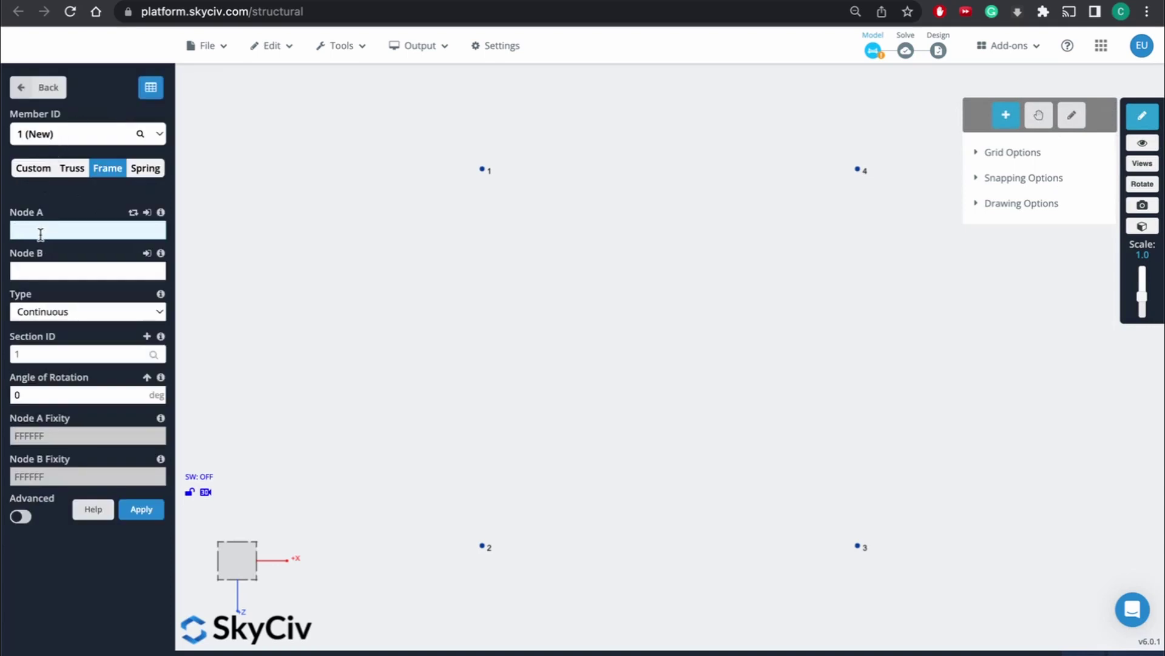
text(1)
key(Tab)
text(2)
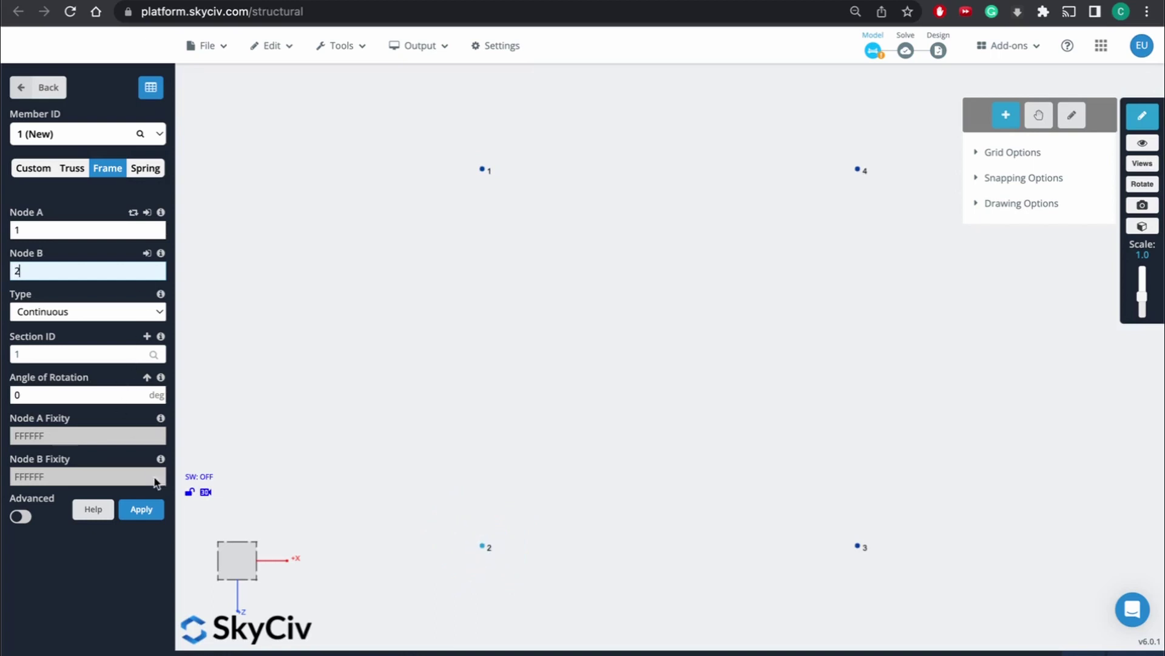
click(141, 508)
text(2)
key(Tab)
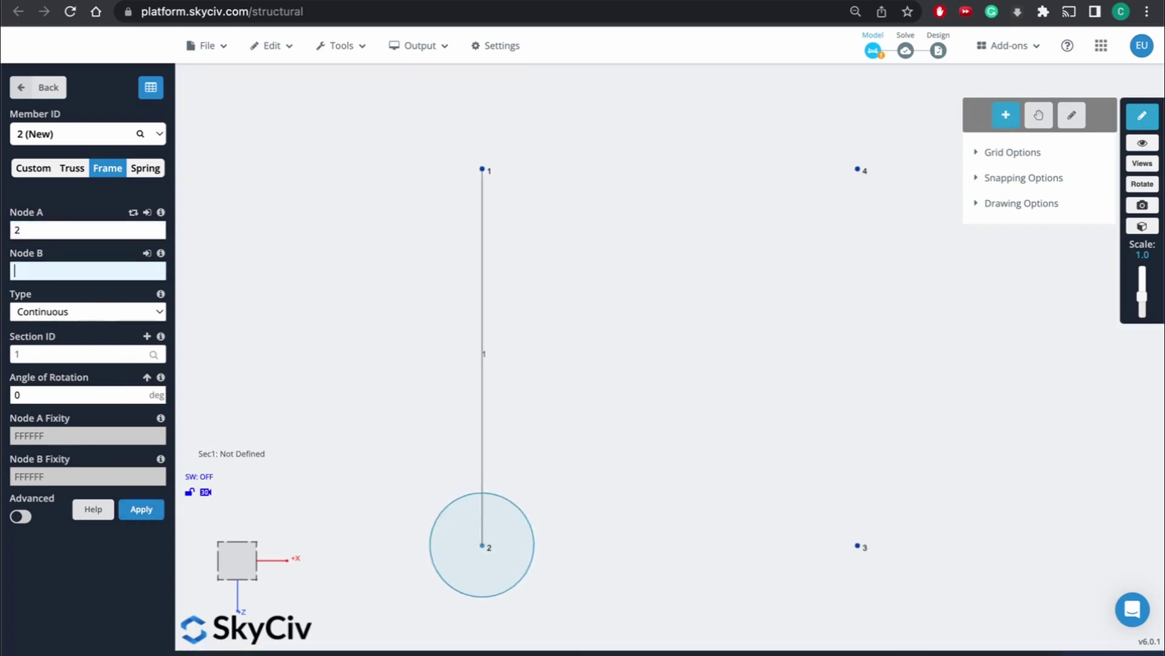
text(3)
click(142, 509)
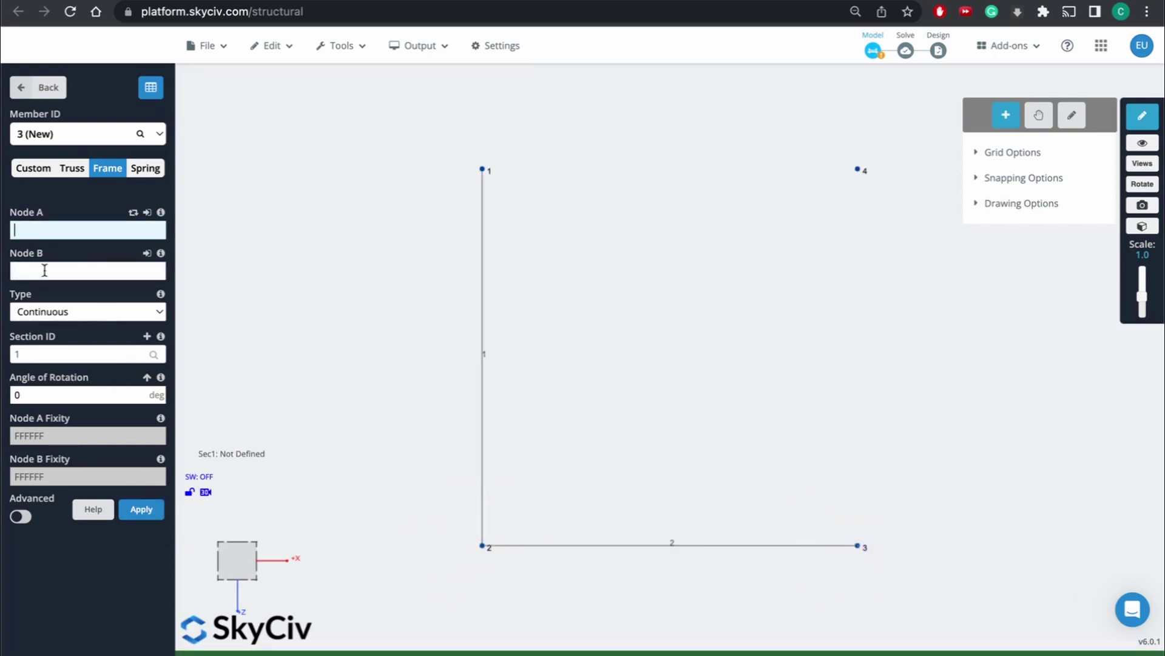
Add members joining nodes 3–4 and 4–1, then go back to the main menu.
text(3)
key(Tab)
text(4)
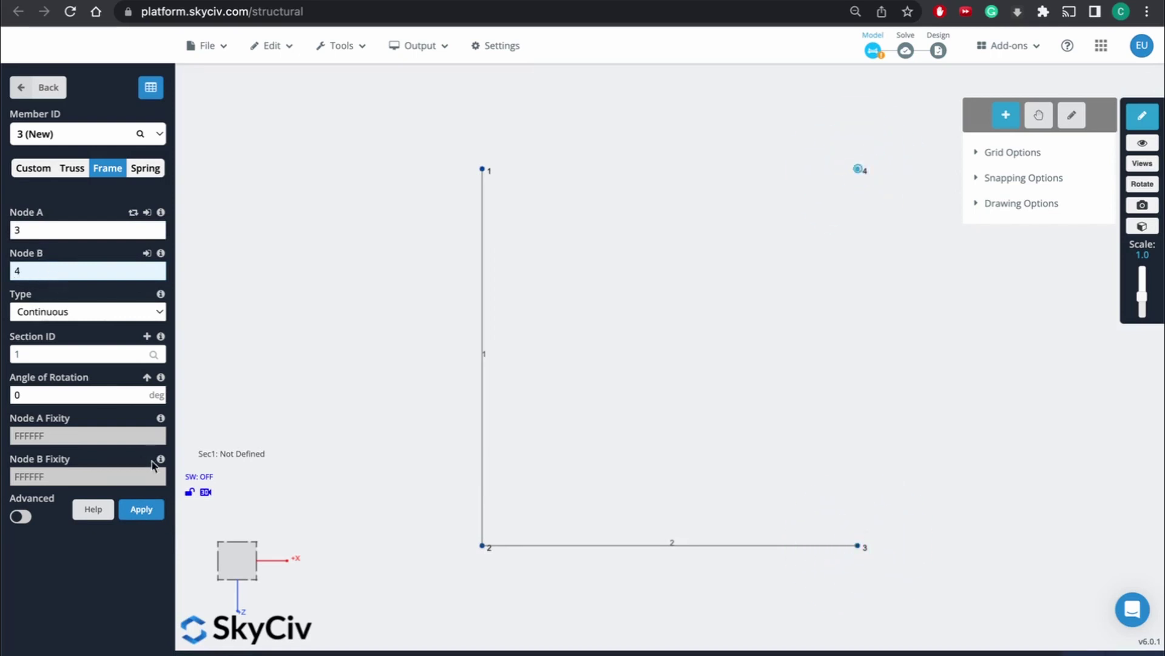
click(152, 512)
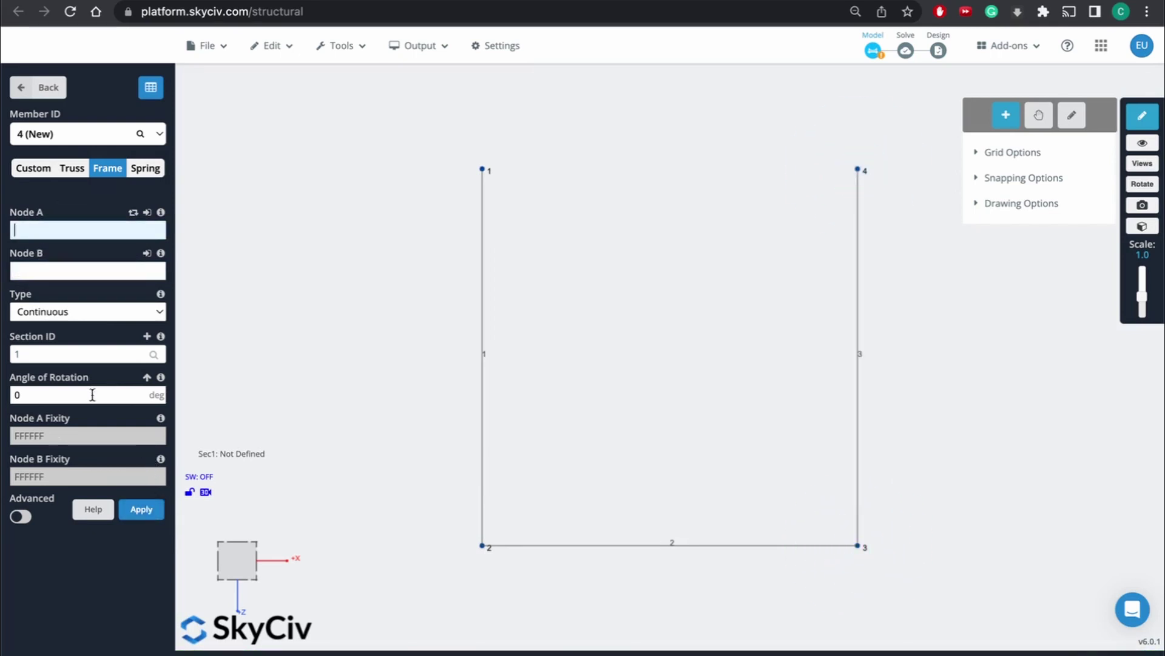
text(4)
click(52, 265)
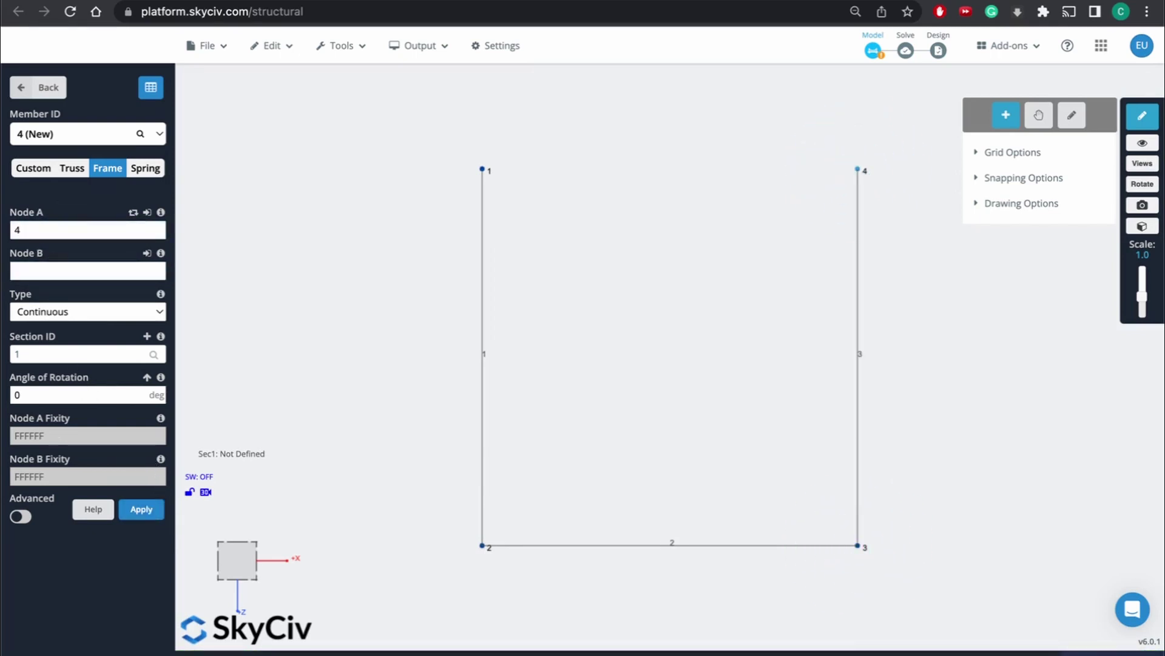
click(18, 273)
text(1)
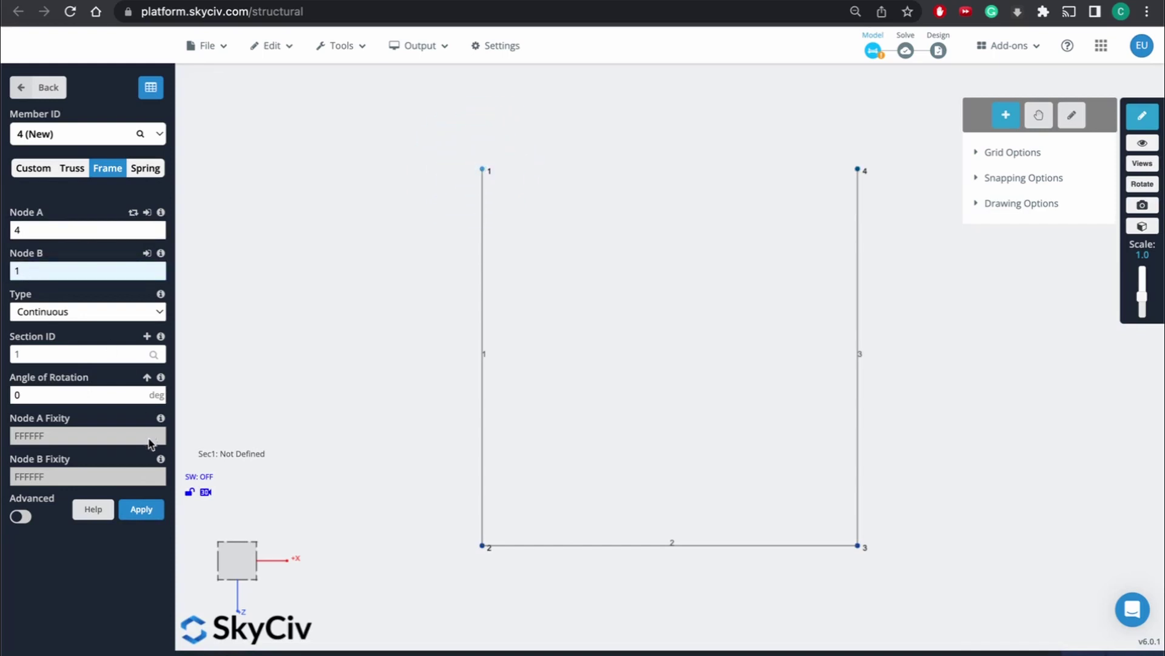
click(151, 512)
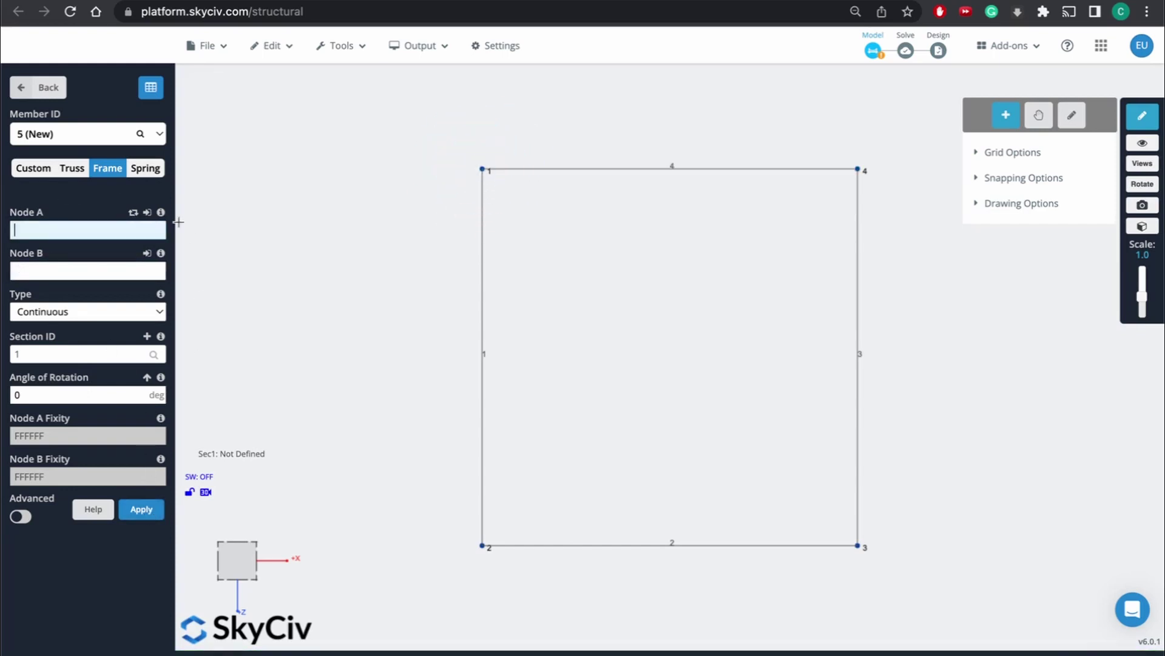
click(22, 88)
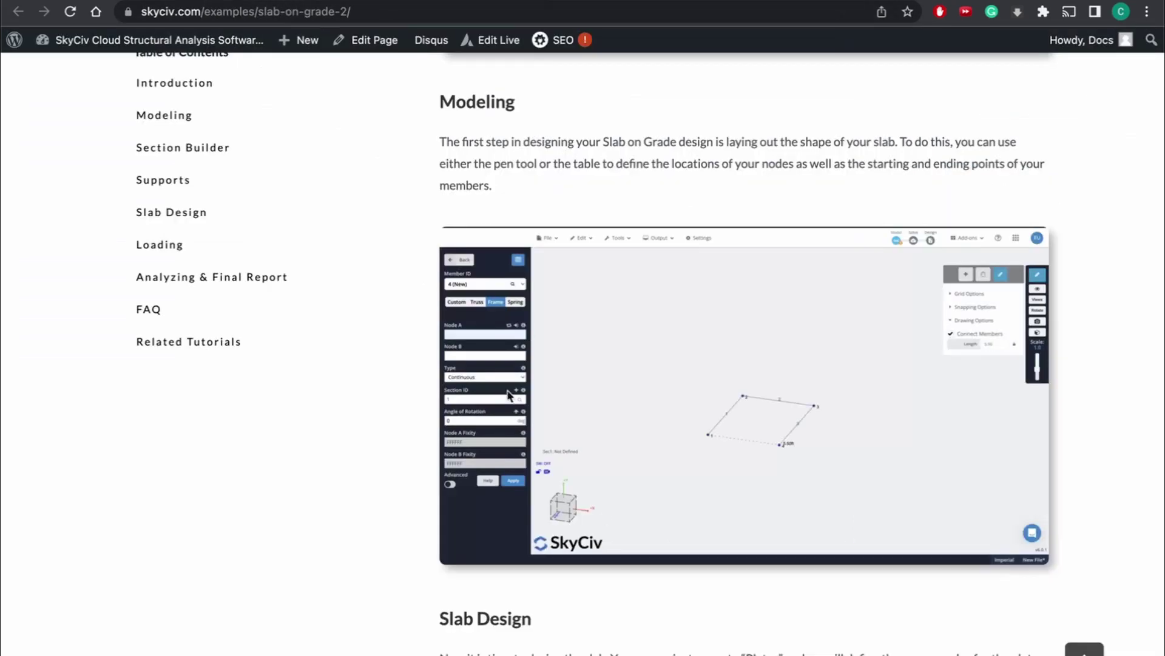
Scroll the tutorial to the Slab Design section on defining plates from corner nodes.
scroll(453, 415, down, 5)
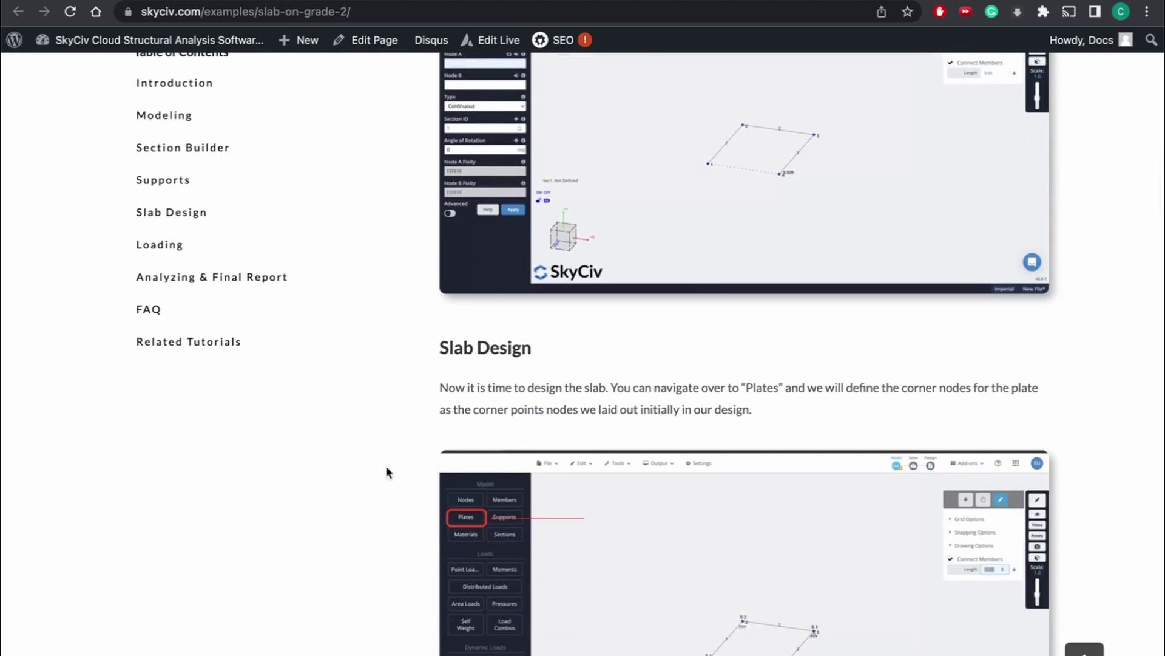
scroll(397, 405, down, 4)
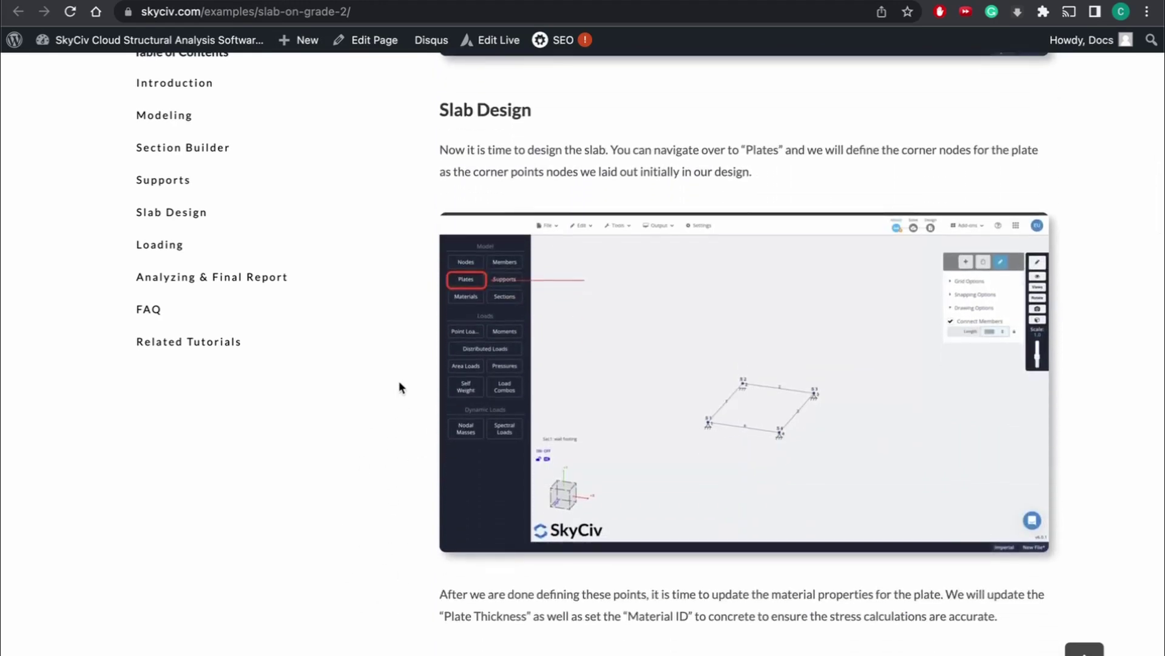
scroll(400, 367, down, 2)
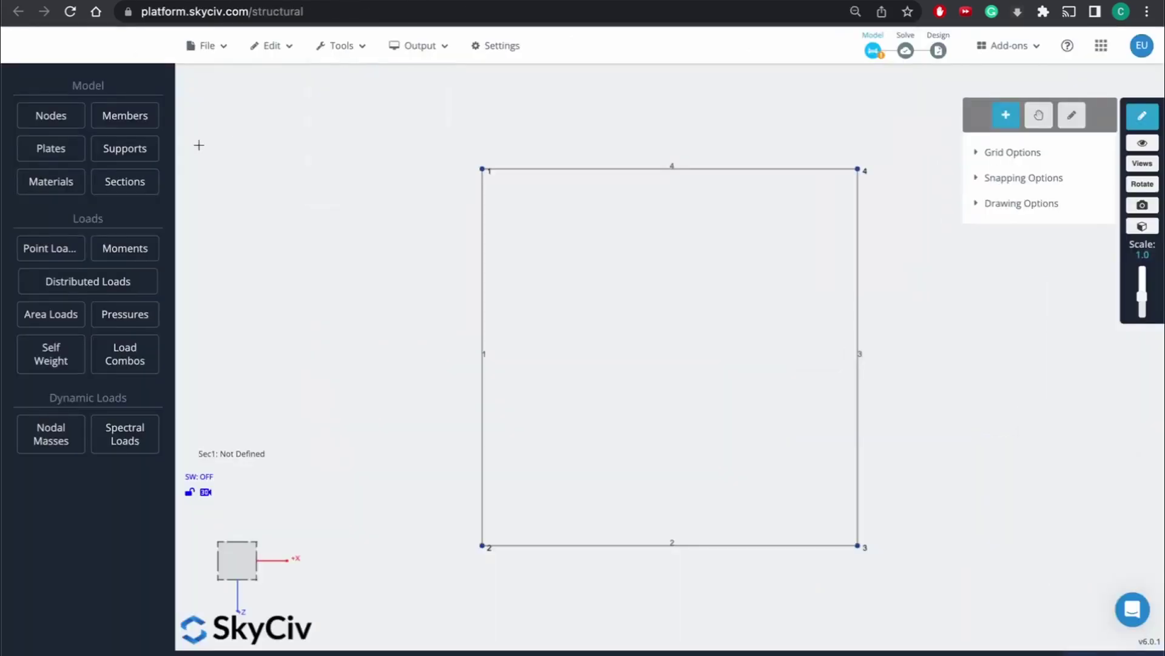
Create plate 1 on nodes 1,2,3,4 with thickness 10 and material 4 - Concrete.
click(50, 149)
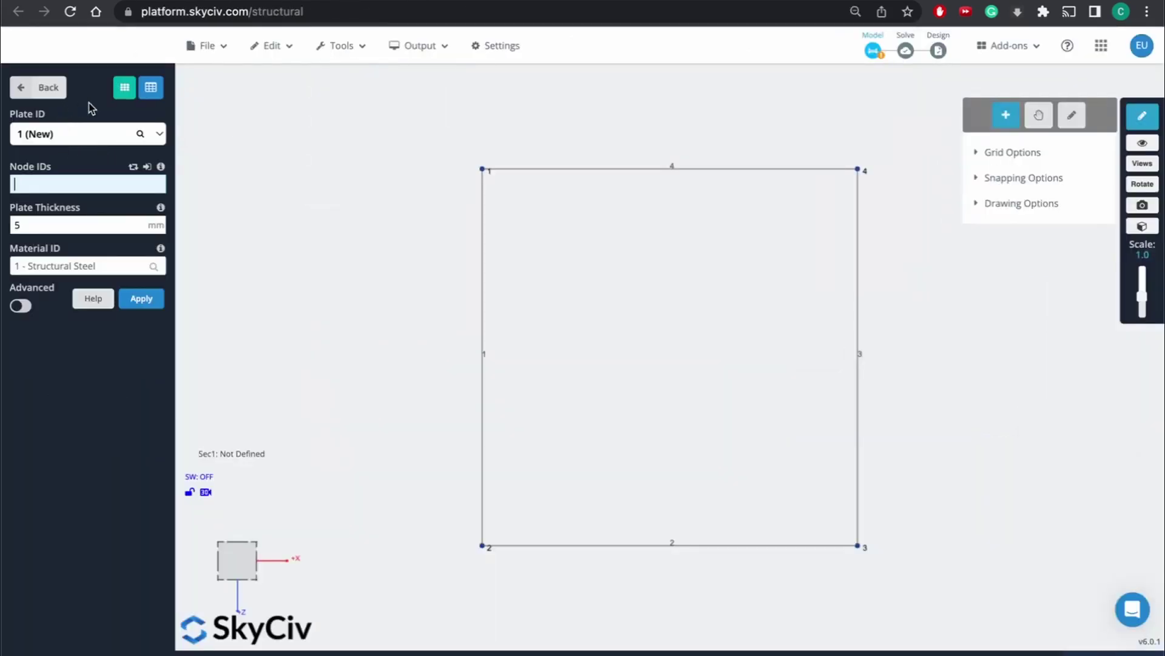
text(1,2,3)
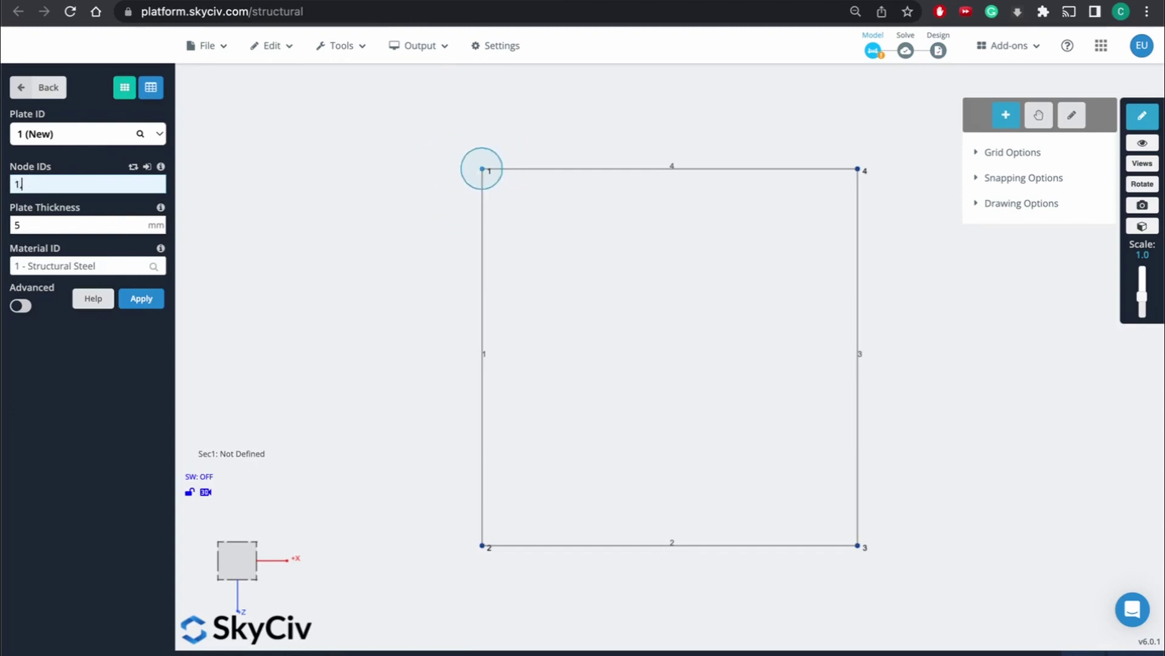
text(,4)
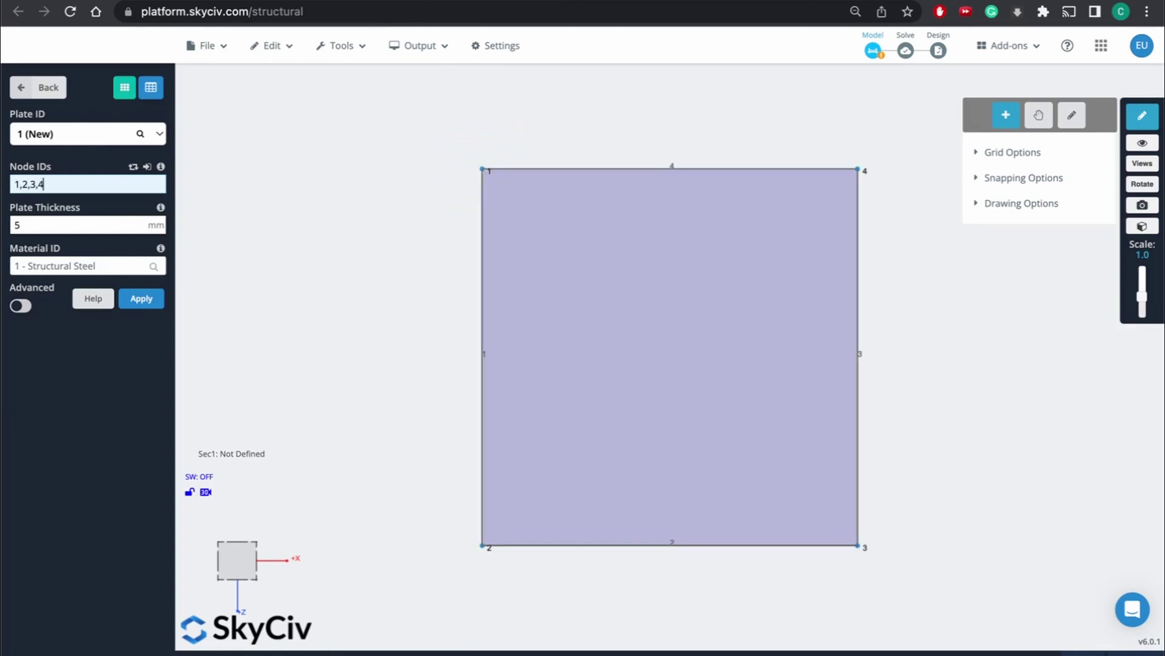
click(58, 225)
key(ctrl+a)
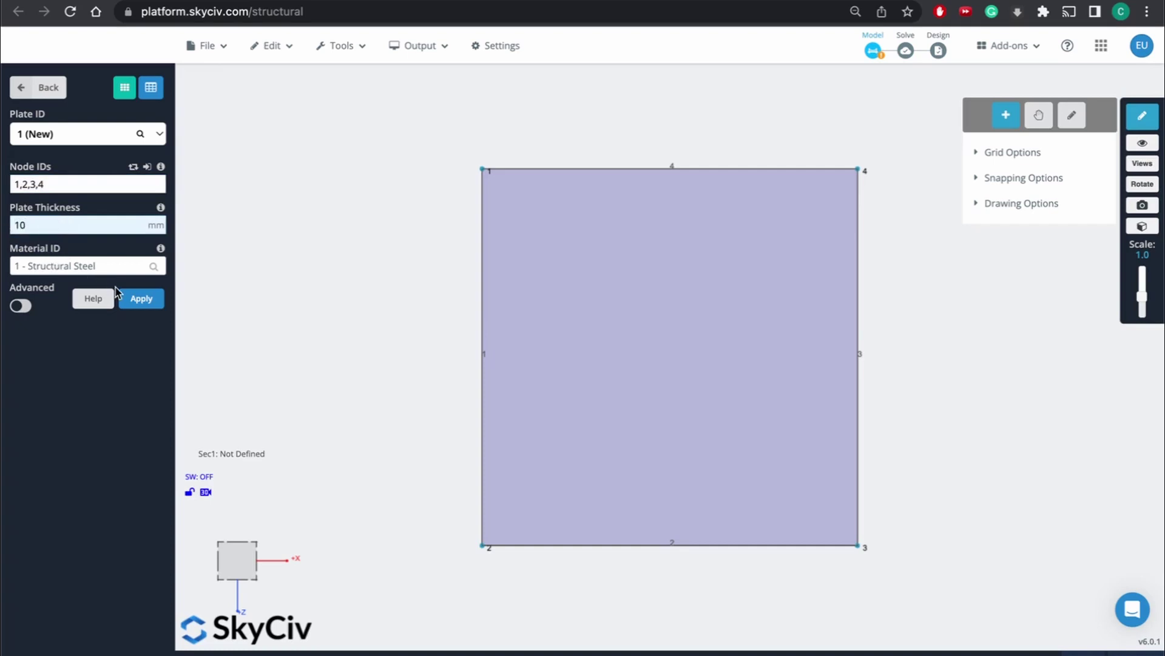
text(10)
click(122, 266)
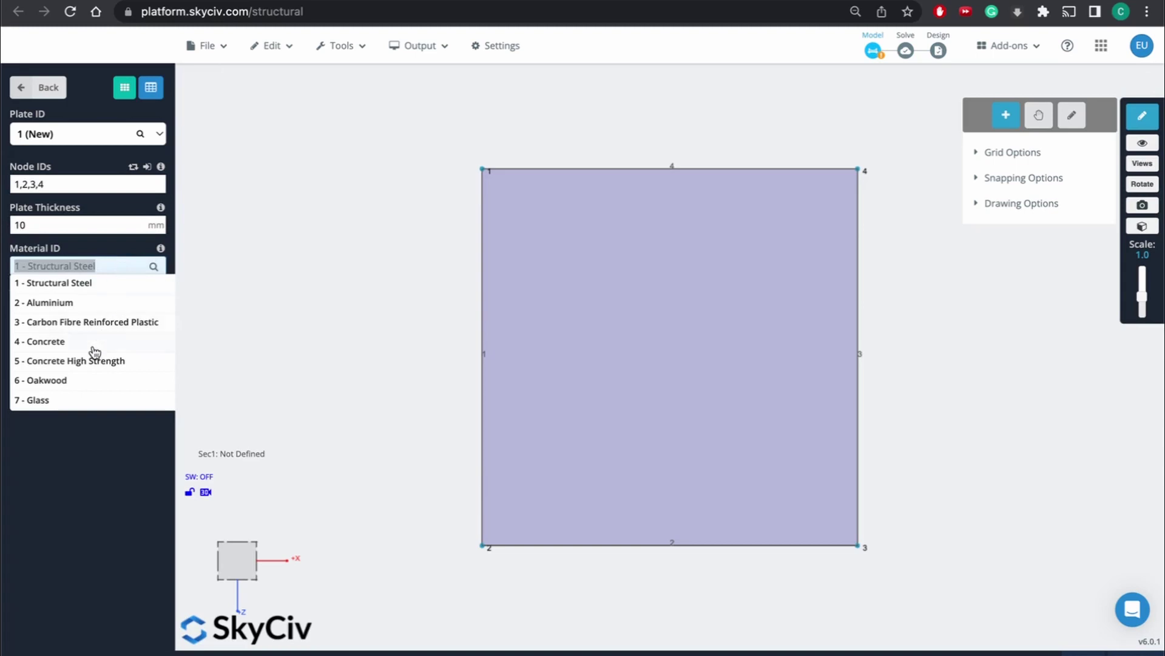
click(94, 347)
click(143, 300)
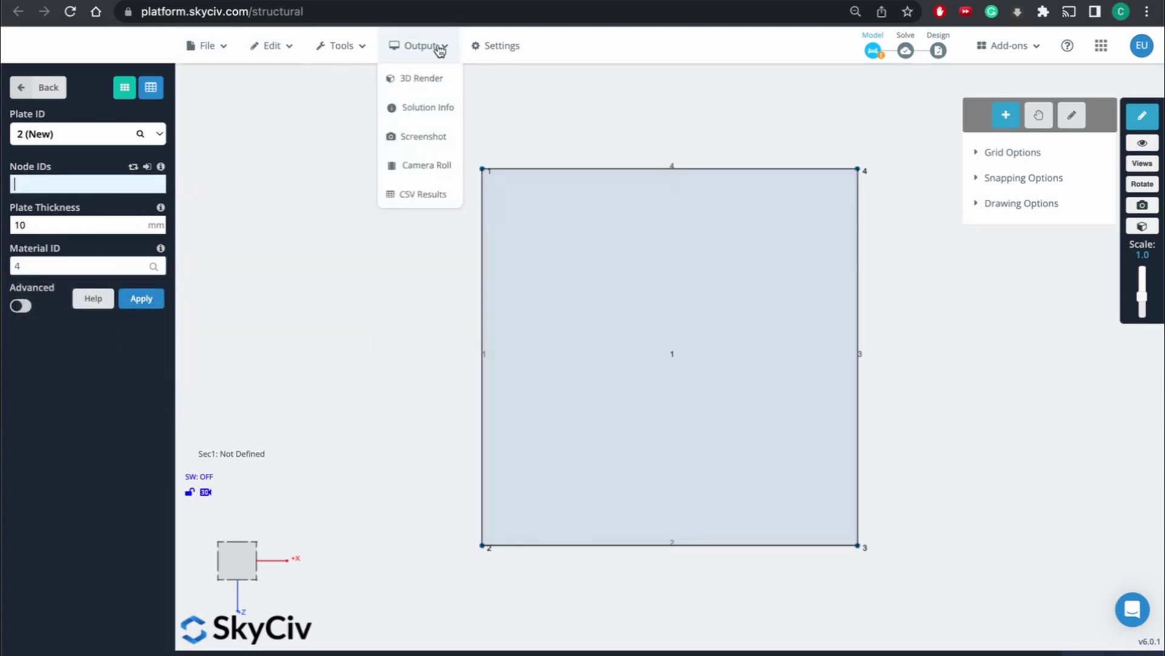
click(486, 46)
Switch the model's unit system to Imperial and save the settings.
click(438, 259)
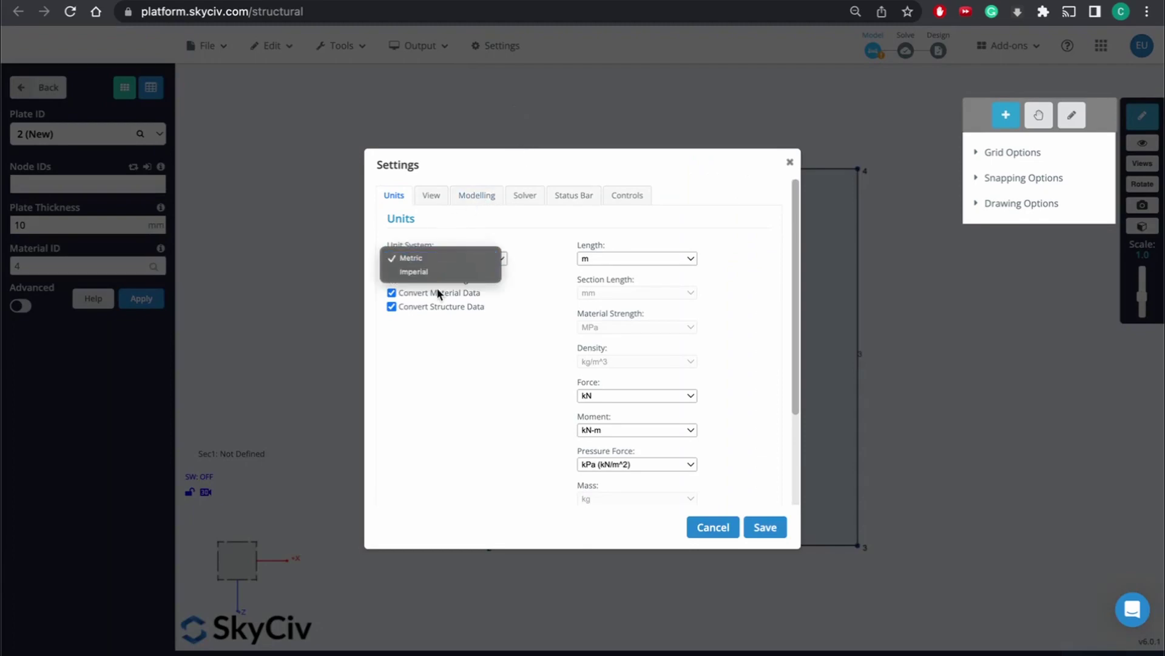
click(438, 276)
click(764, 525)
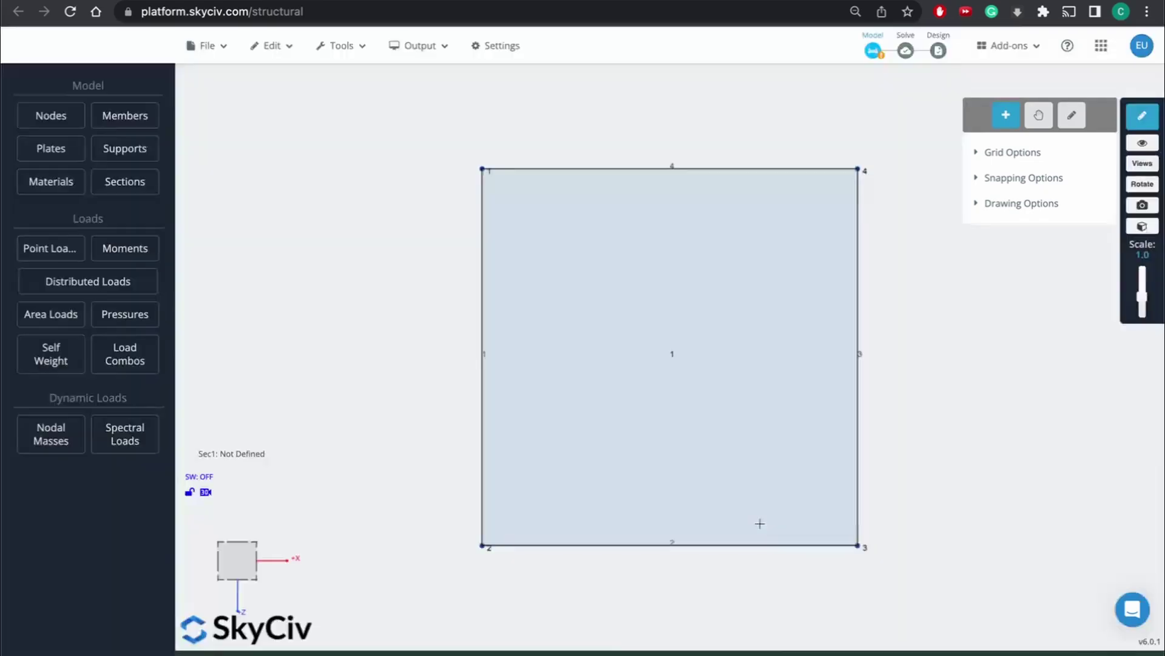
click(718, 538)
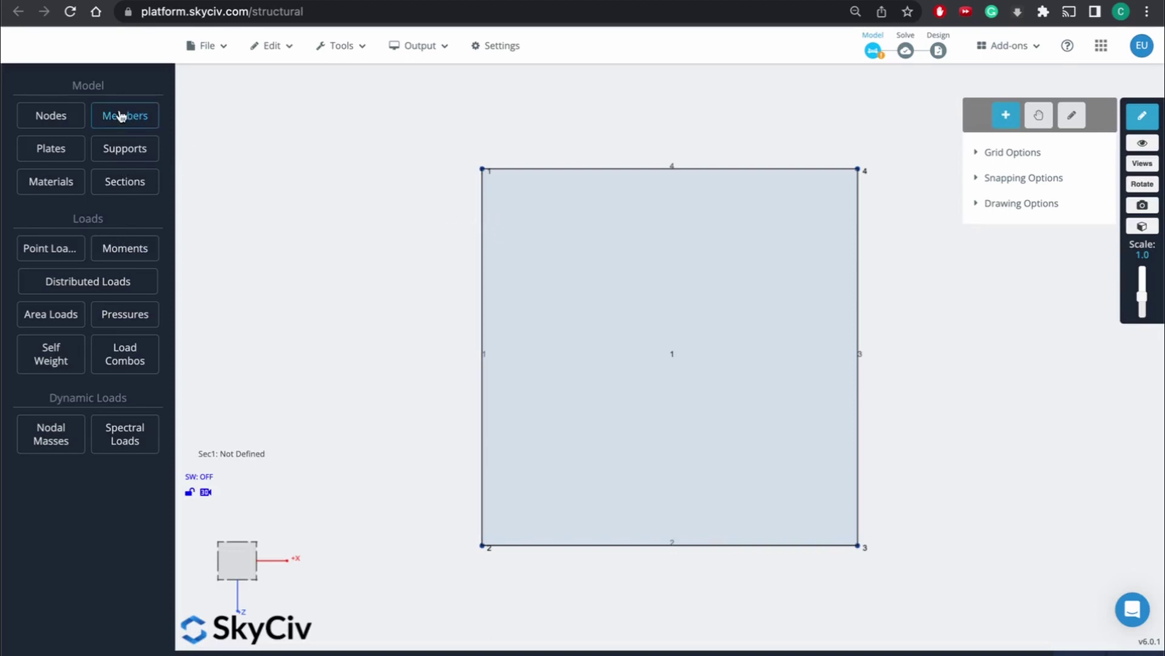
Load plate 1 in the plate editor and select its 0.3937 in thickness.
click(67, 152)
click(66, 133)
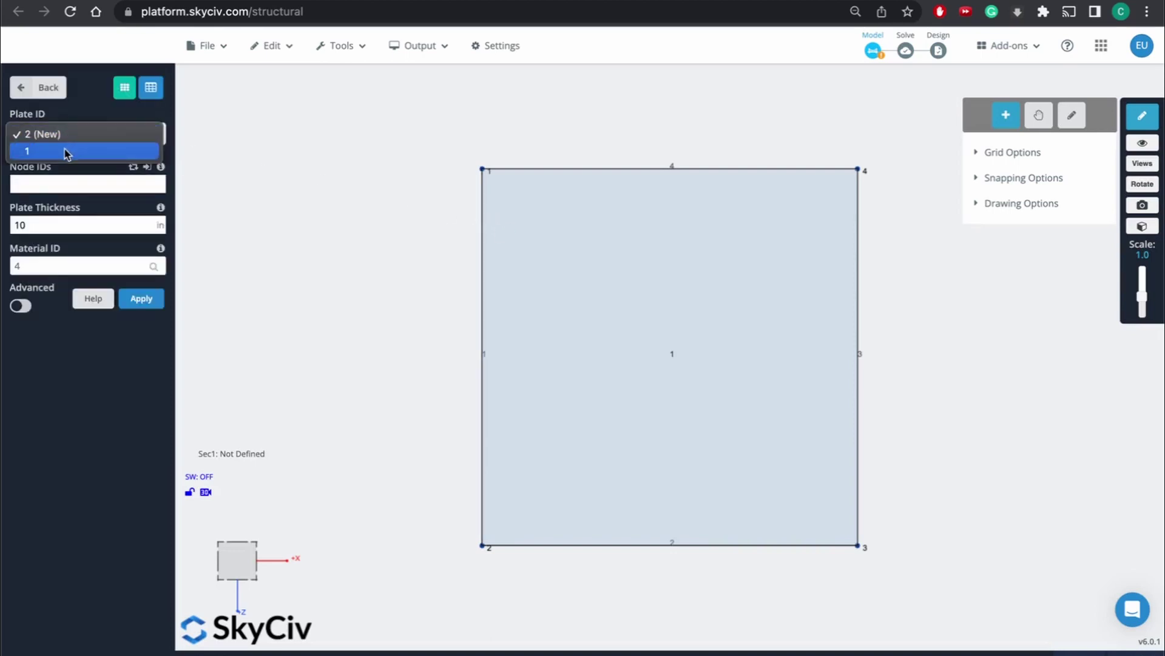
click(67, 152)
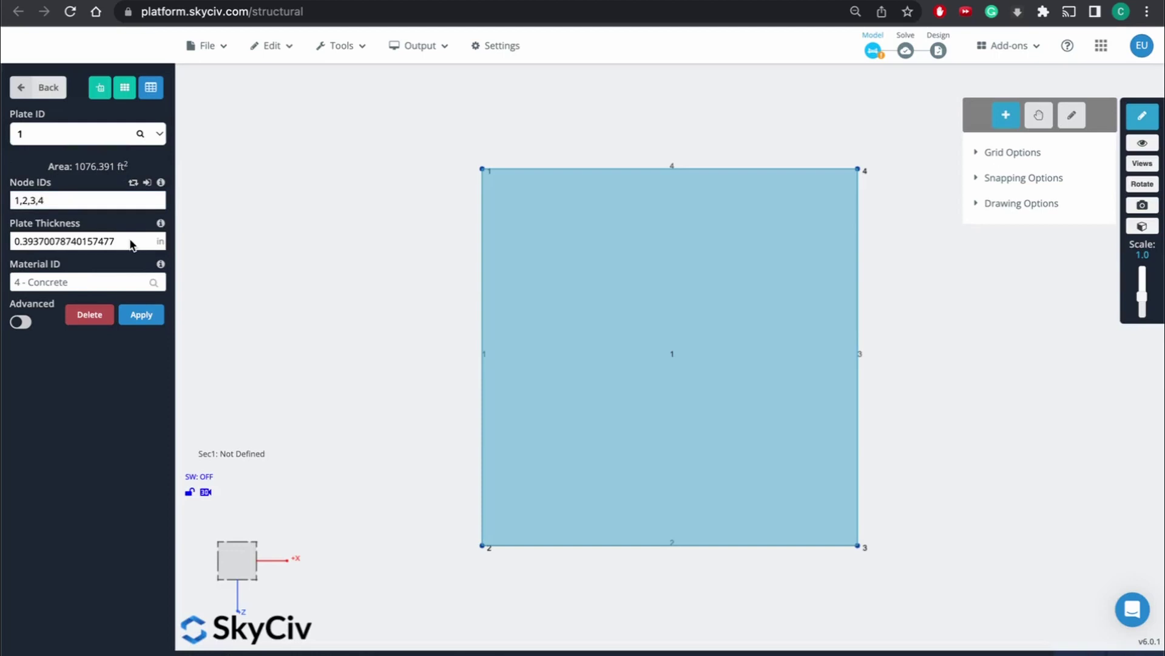
double_click(109, 239)
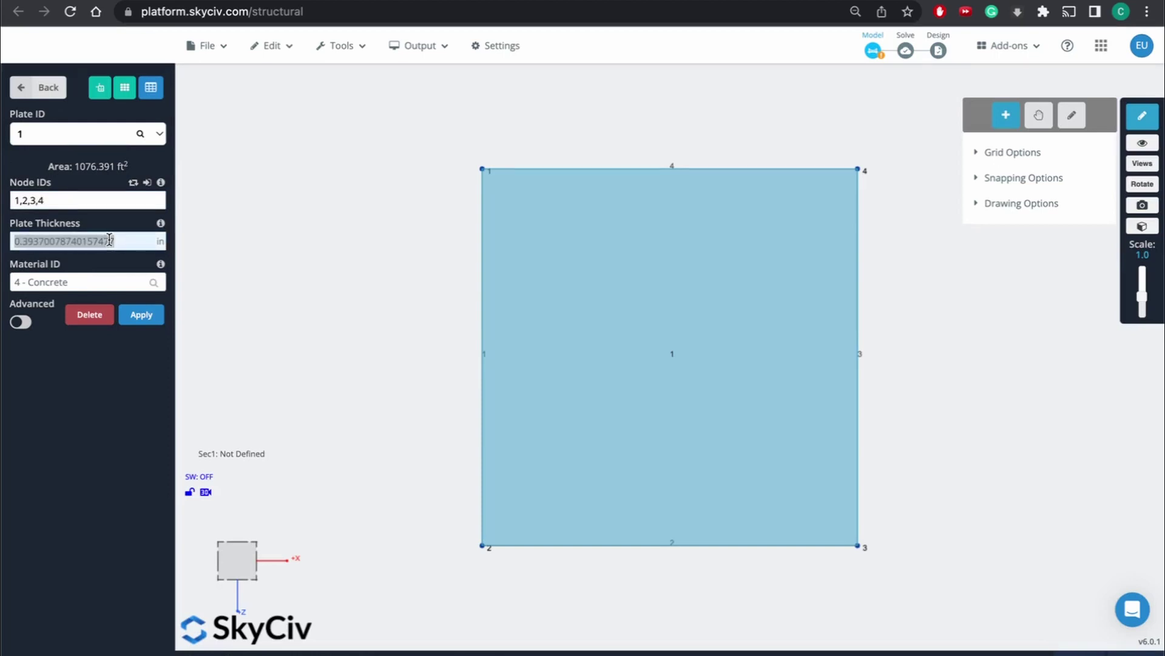
Set plate 1's thickness to 6 in and view the slab isometrically.
text(4)
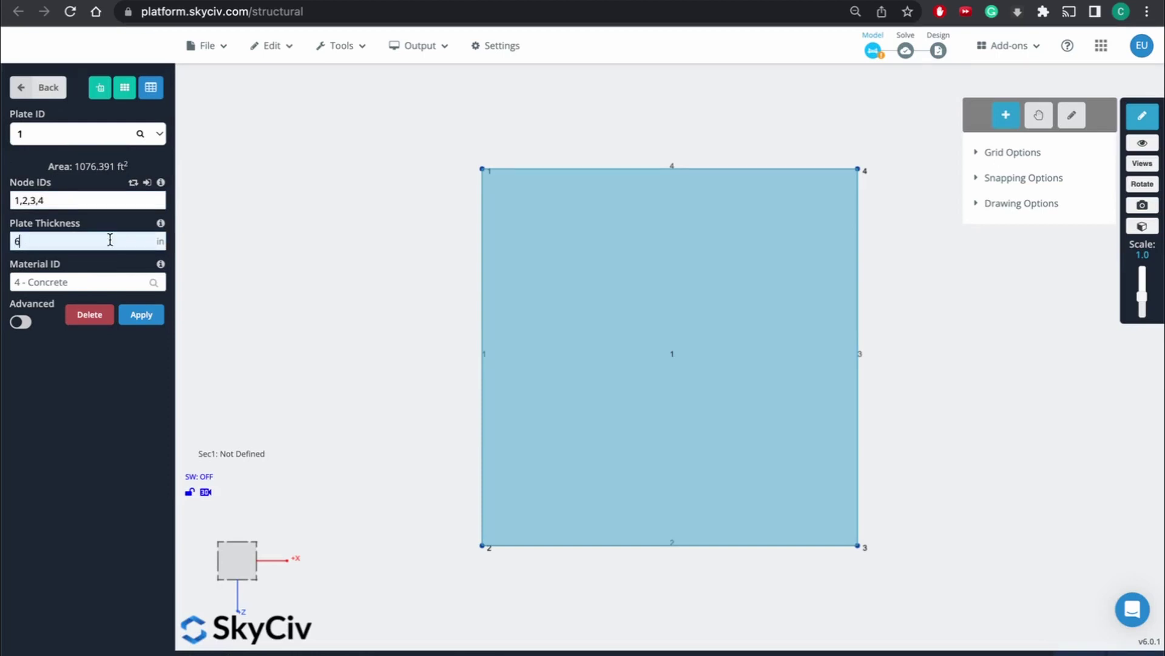
click(128, 317)
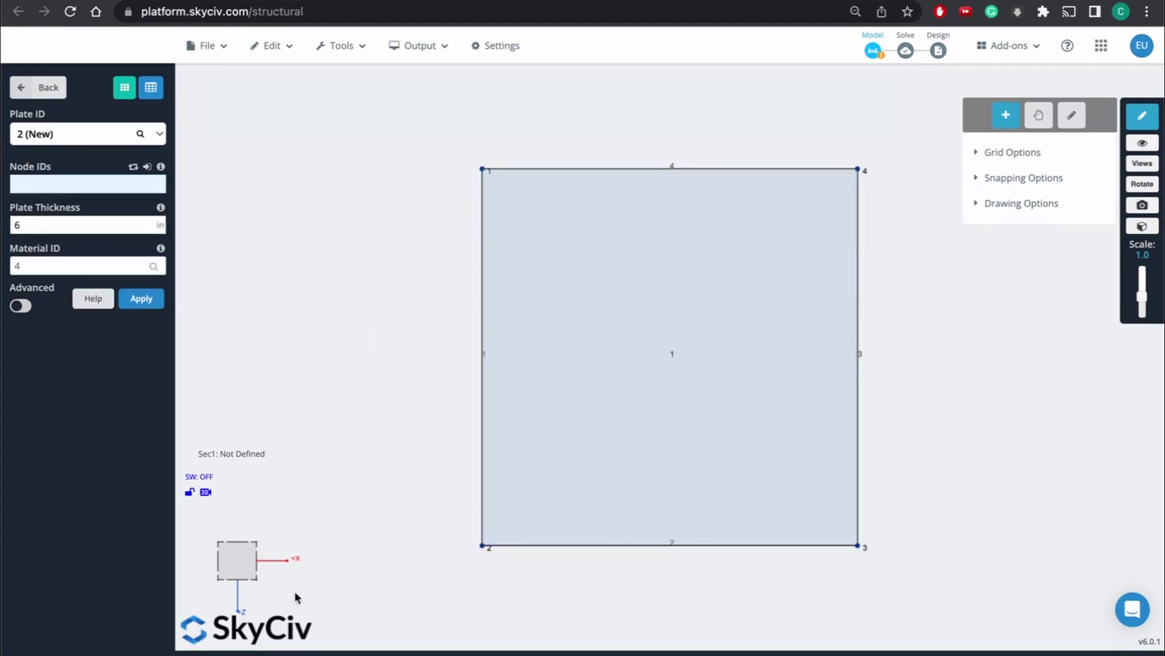
click(220, 582)
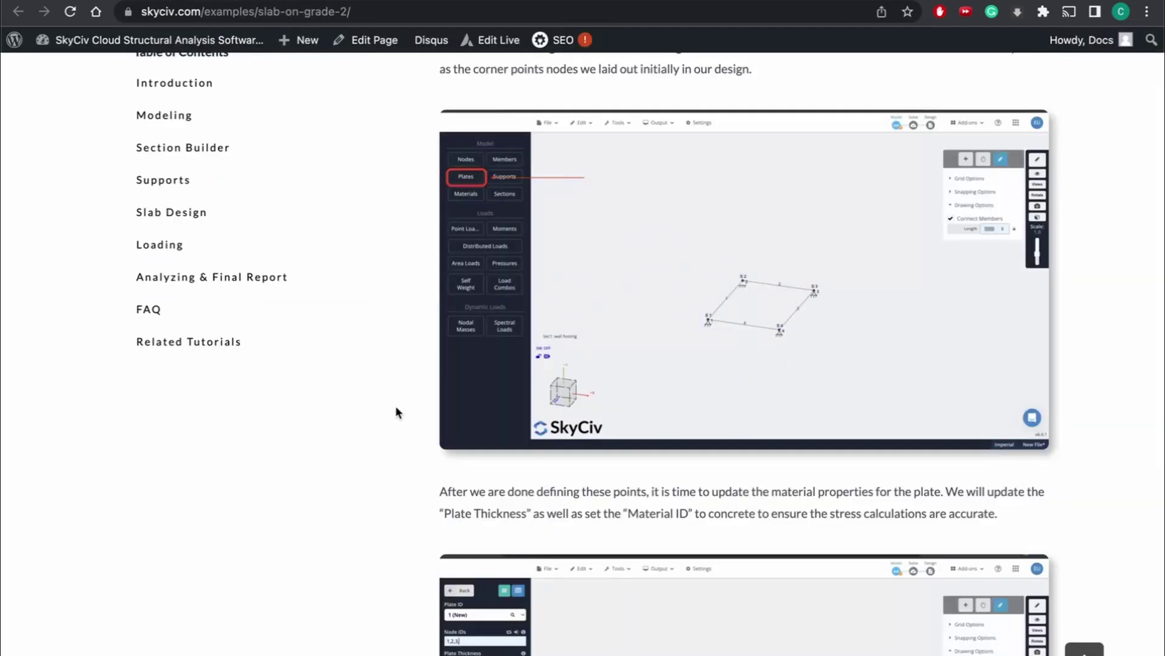
Scroll the tutorial past the Slab Design screenshots to the plate thickness and material part.
scroll(395, 405, down, 7)
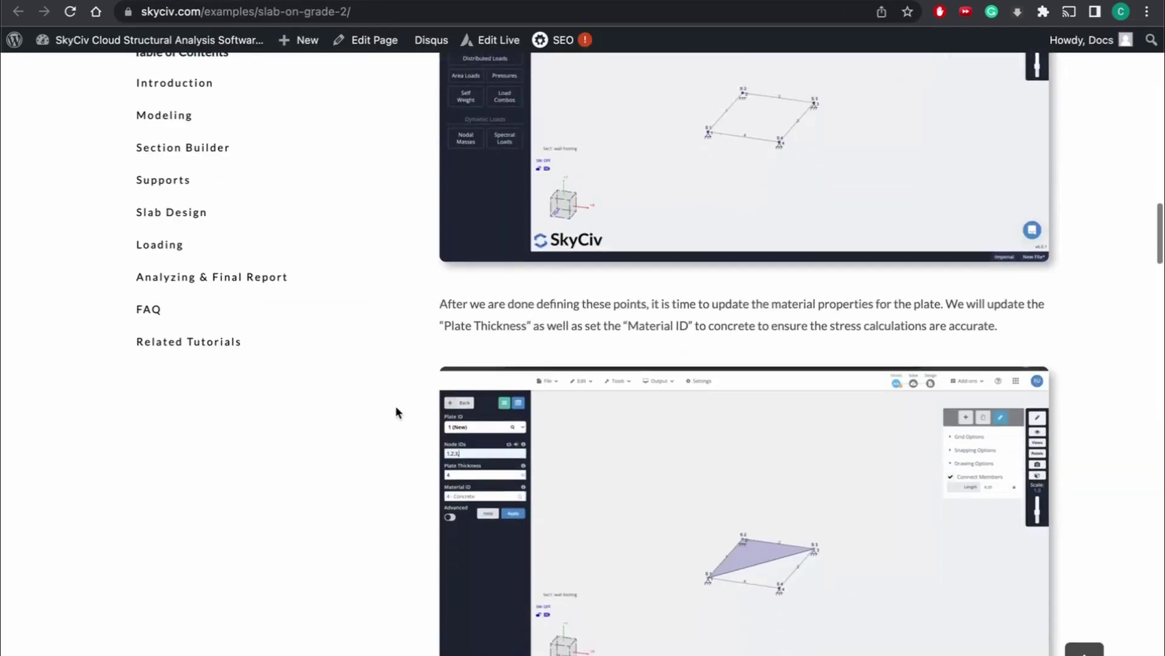
scroll(396, 406, down, 7)
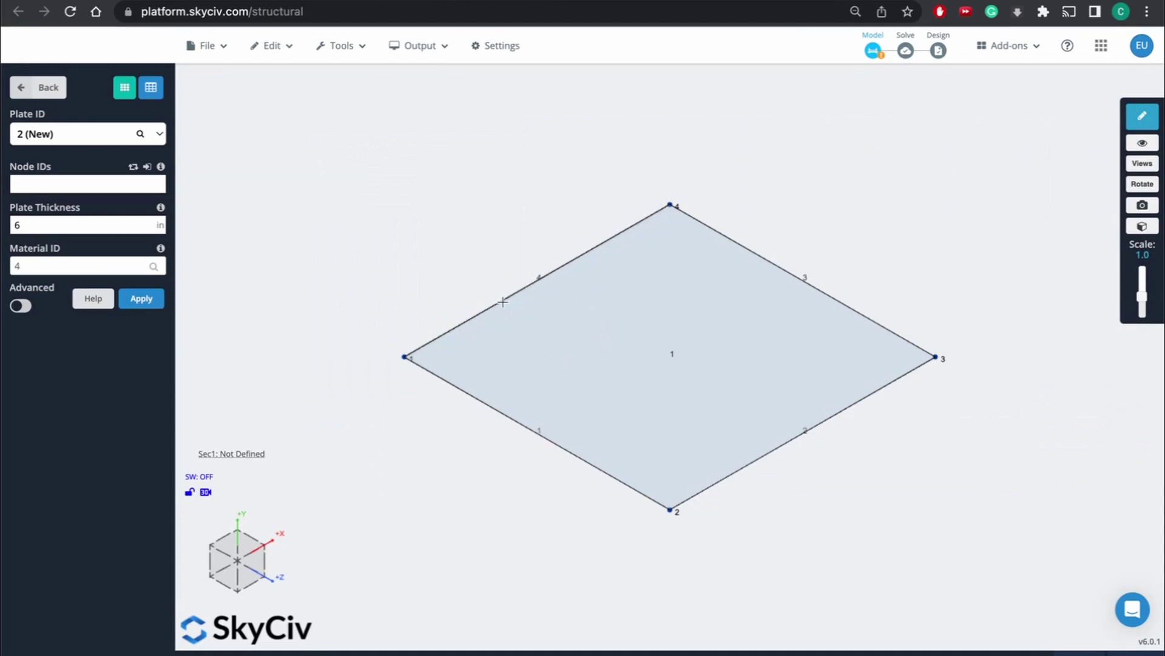
Check member 4's details, then load plate 1 in the plate editor.
click(499, 304)
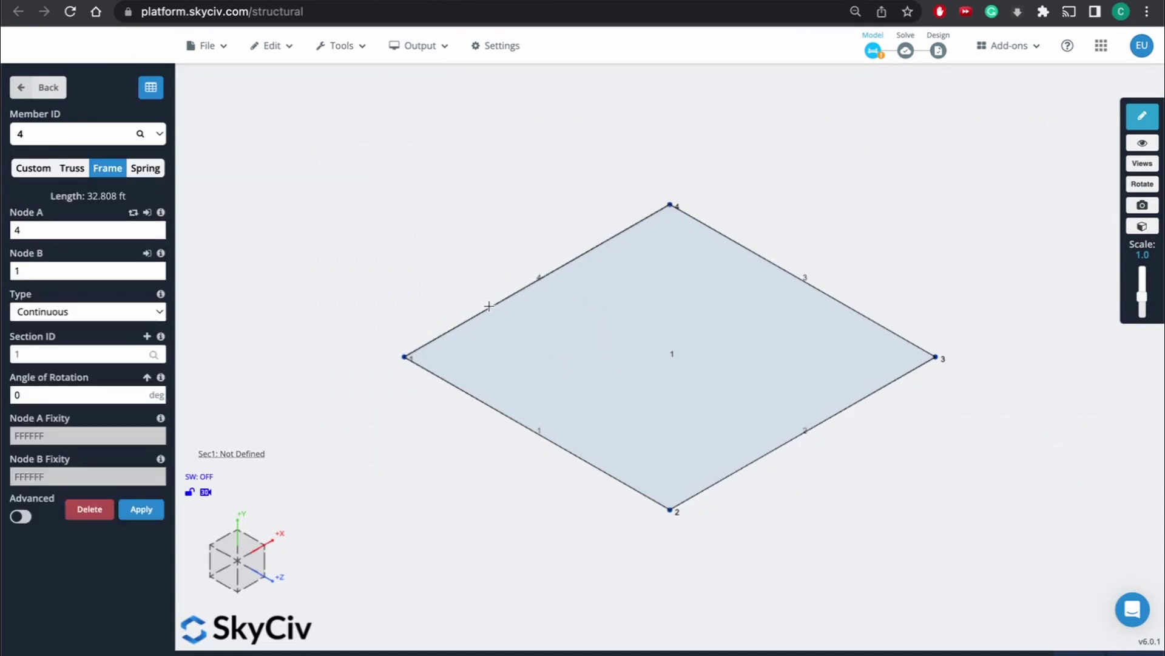
click(37, 87)
click(57, 148)
click(59, 135)
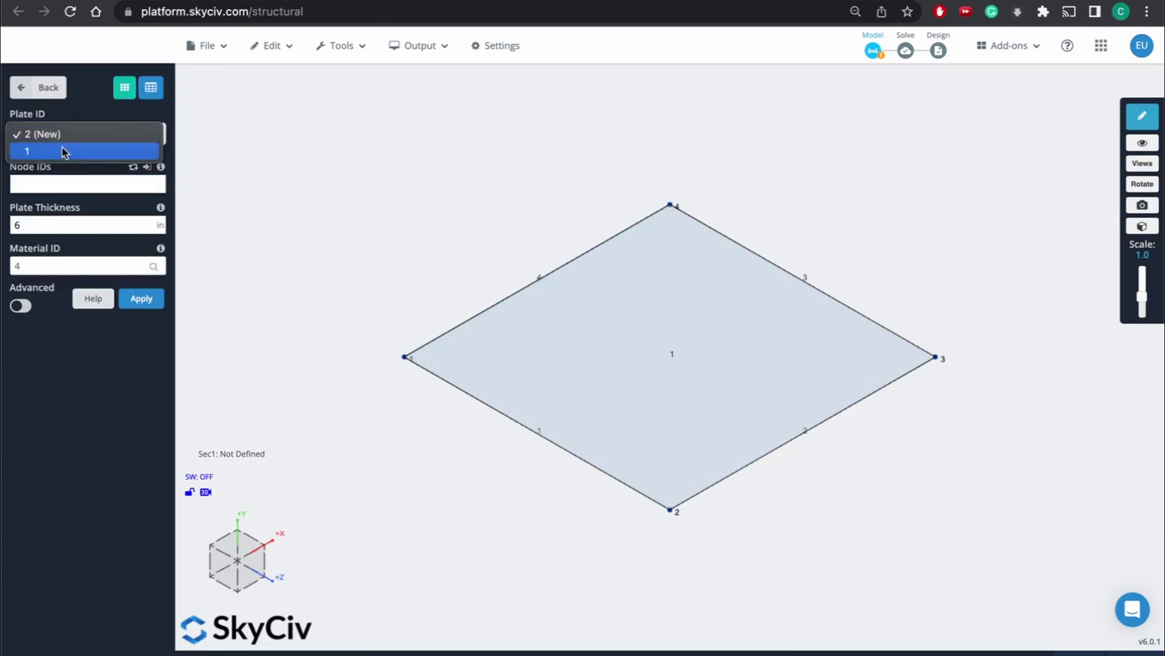
click(63, 151)
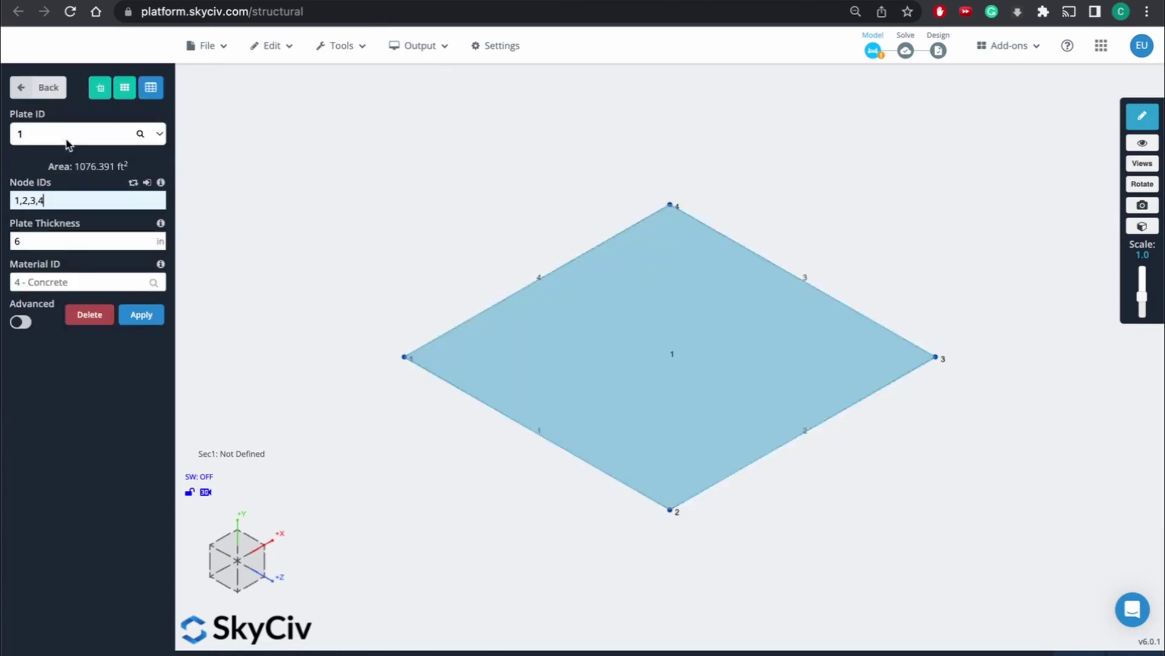
Auto-mesh all plates at the default mesh size of 3.
click(123, 89)
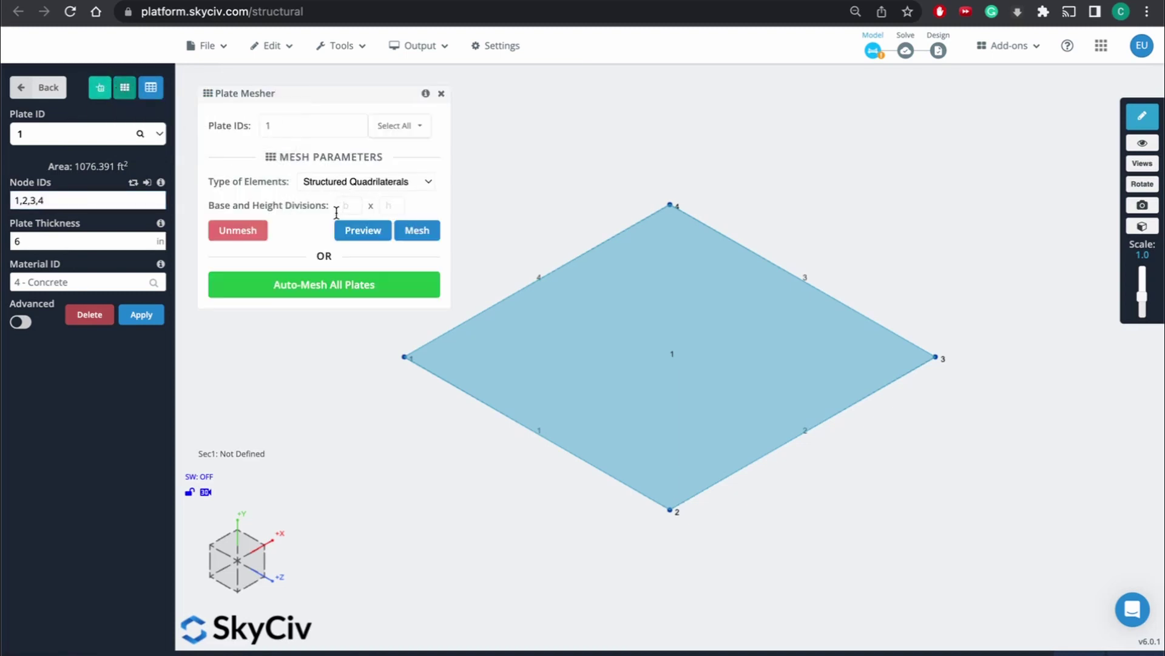
click(315, 285)
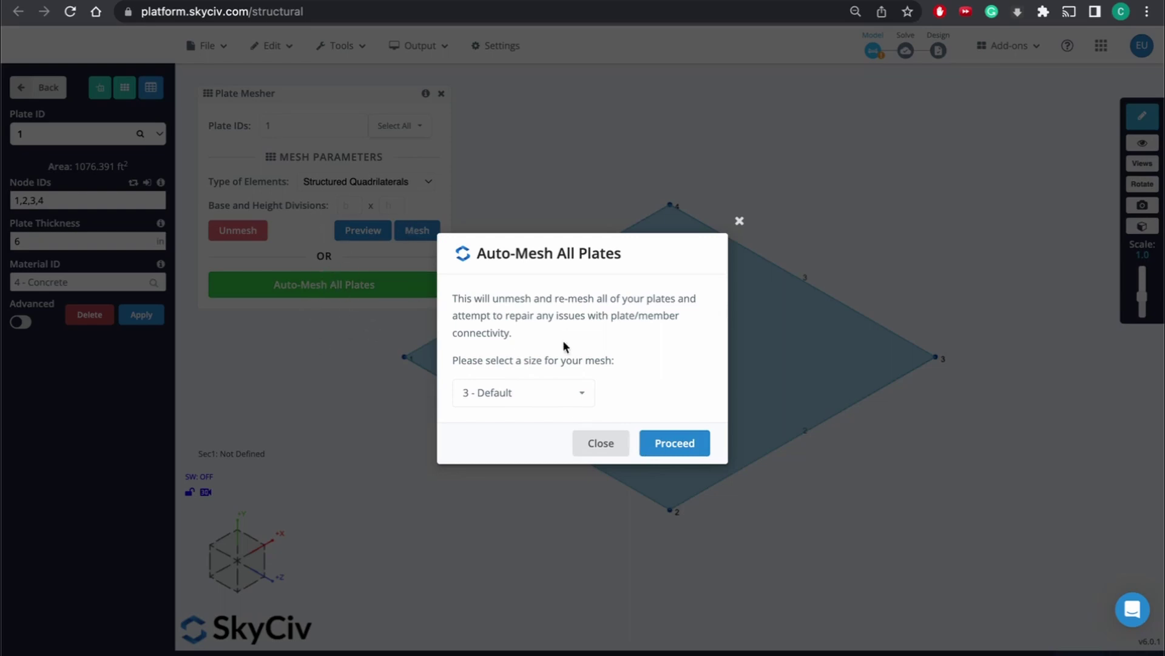
click(563, 399)
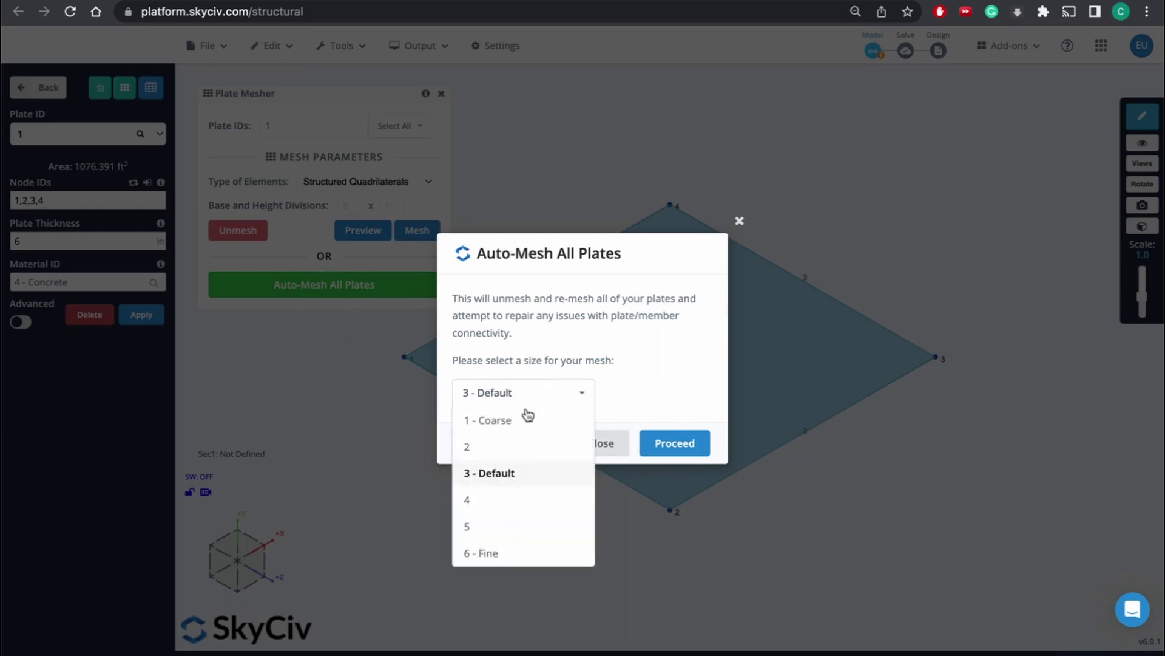
click(509, 478)
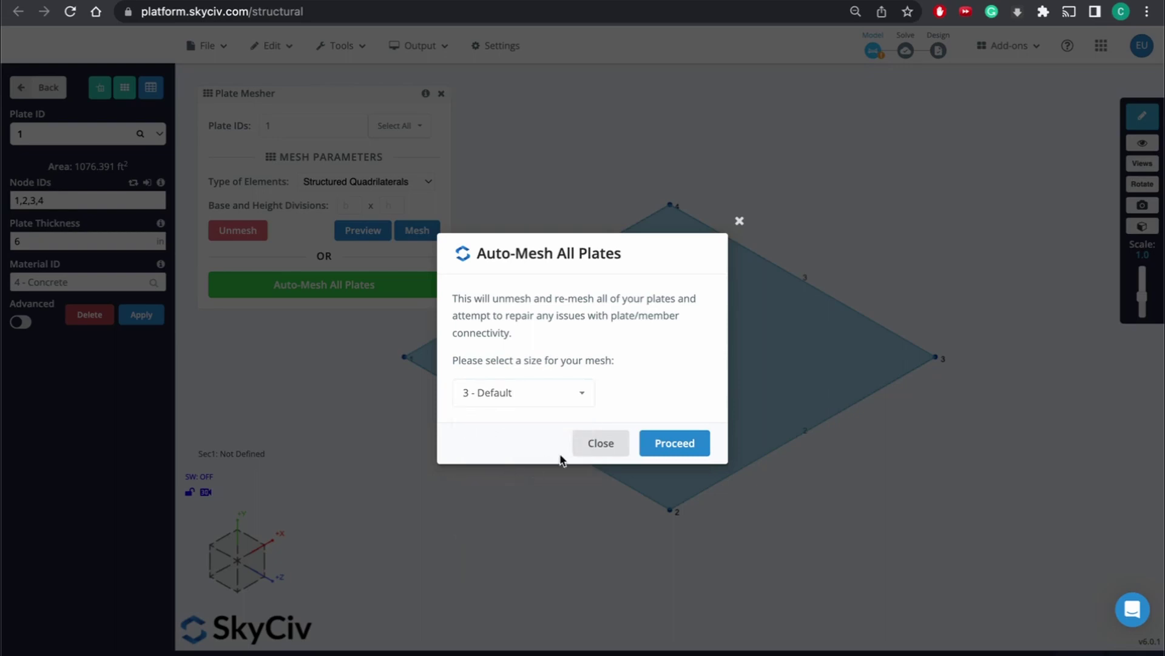
click(676, 444)
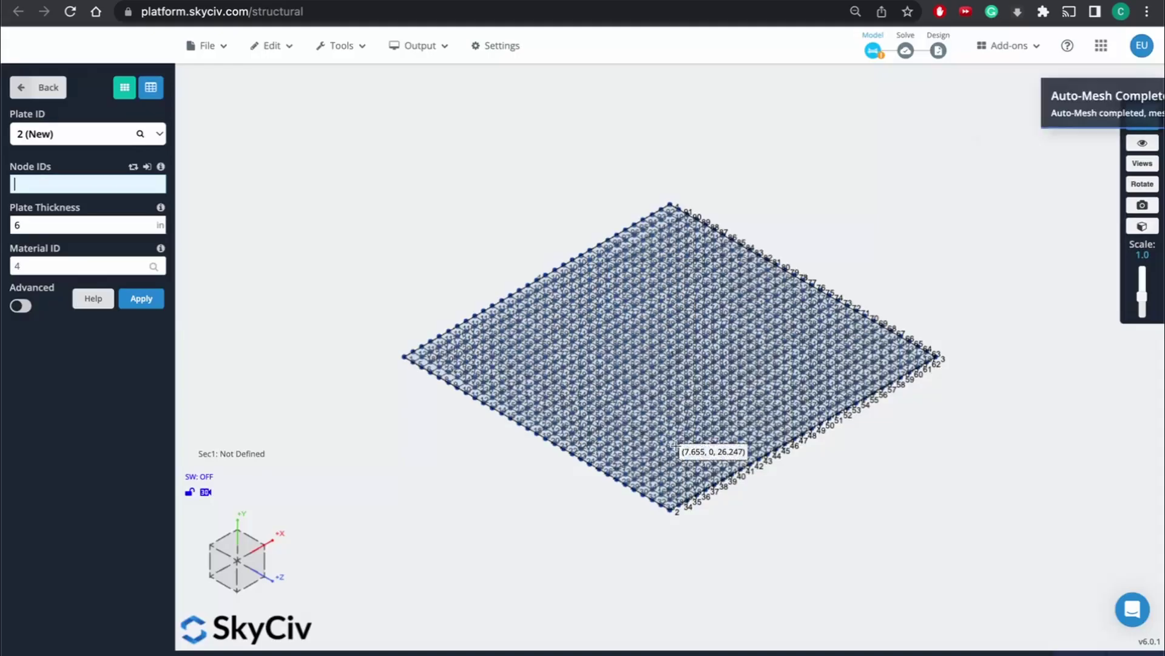
scroll(642, 327, up, 3)
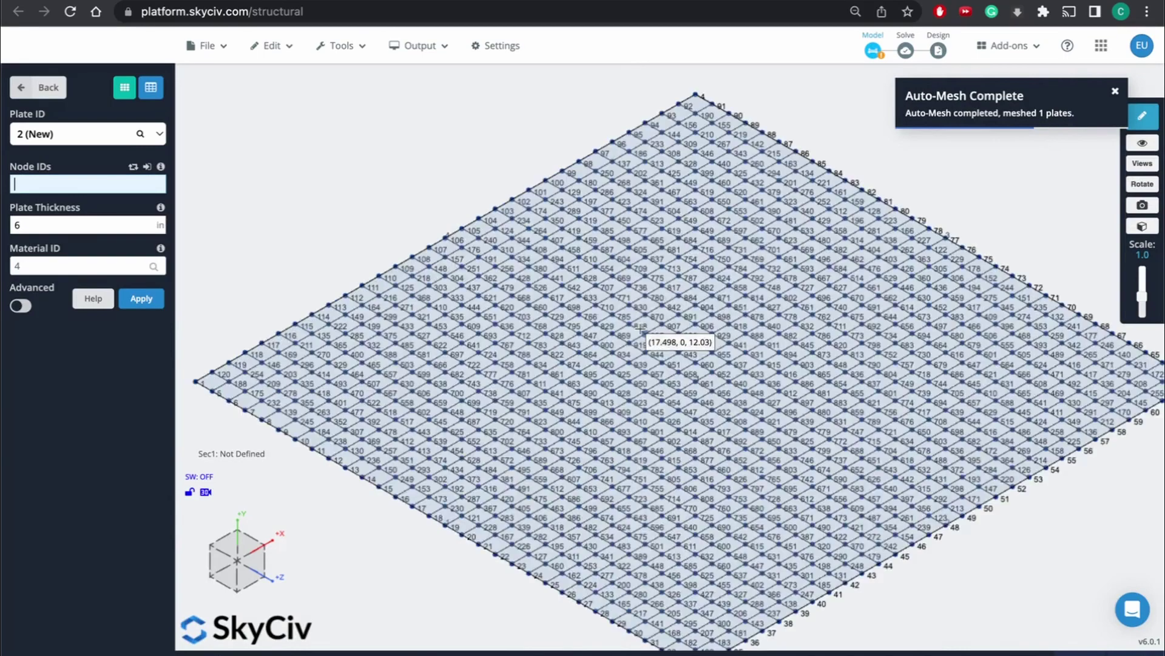
scroll(641, 328, up, 3)
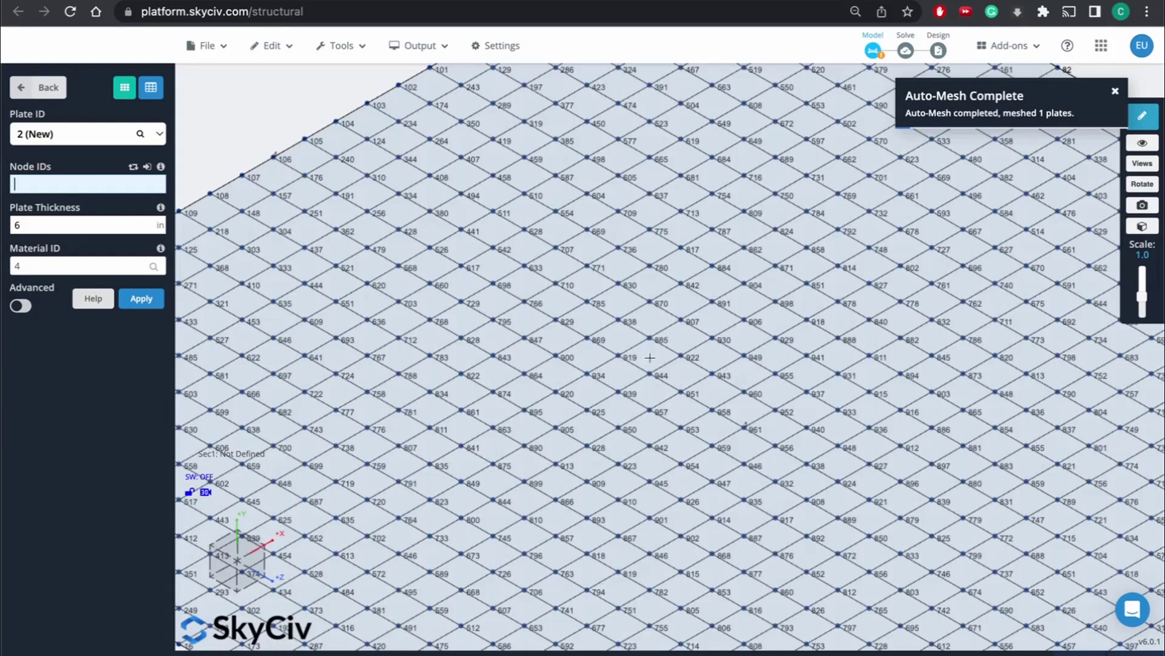
scroll(650, 358, down, 6)
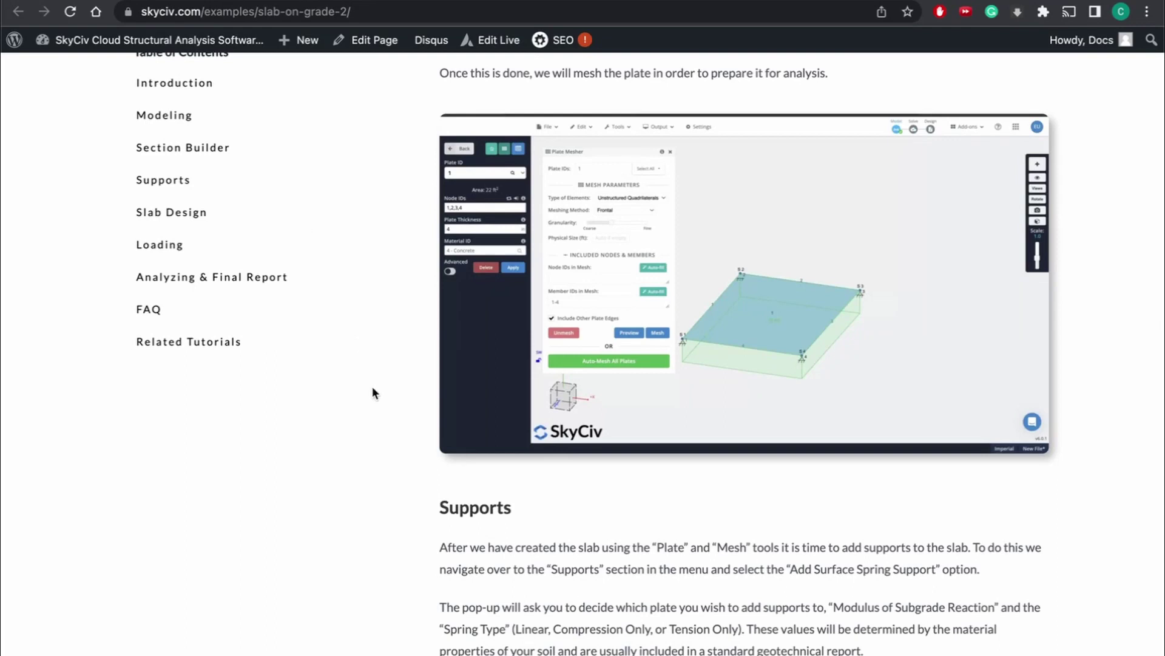
scroll(374, 393, down, 6)
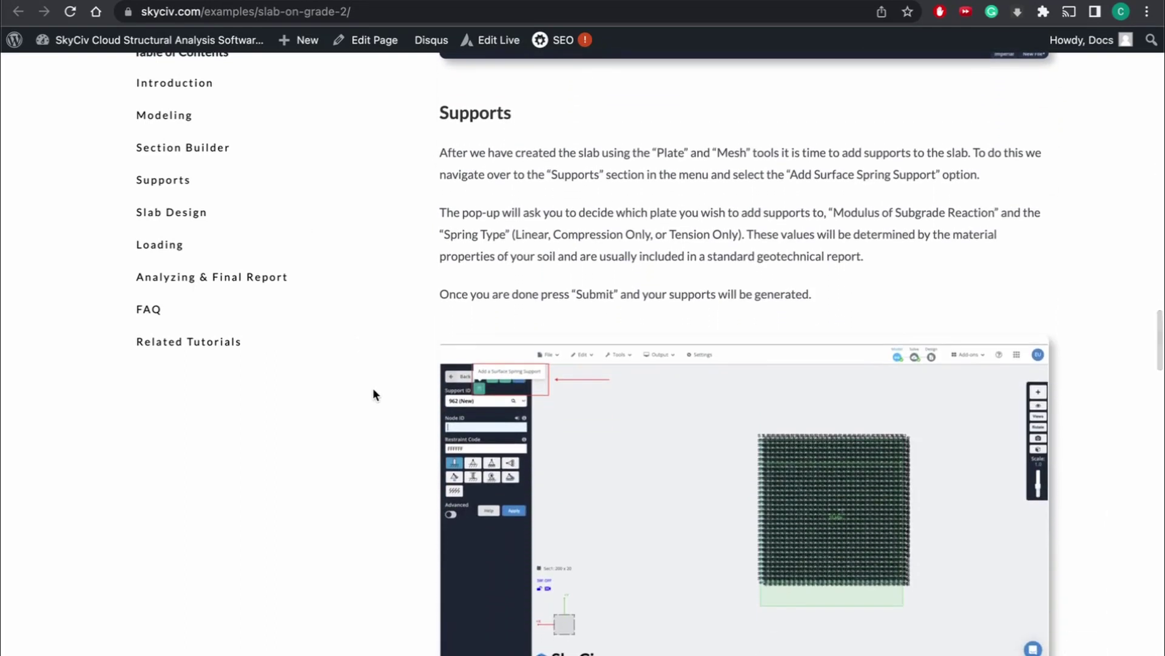
Scroll through the docs article's Supports section on surface spring supports.
scroll(397, 314, down, 1)
scroll(397, 313, up, 1)
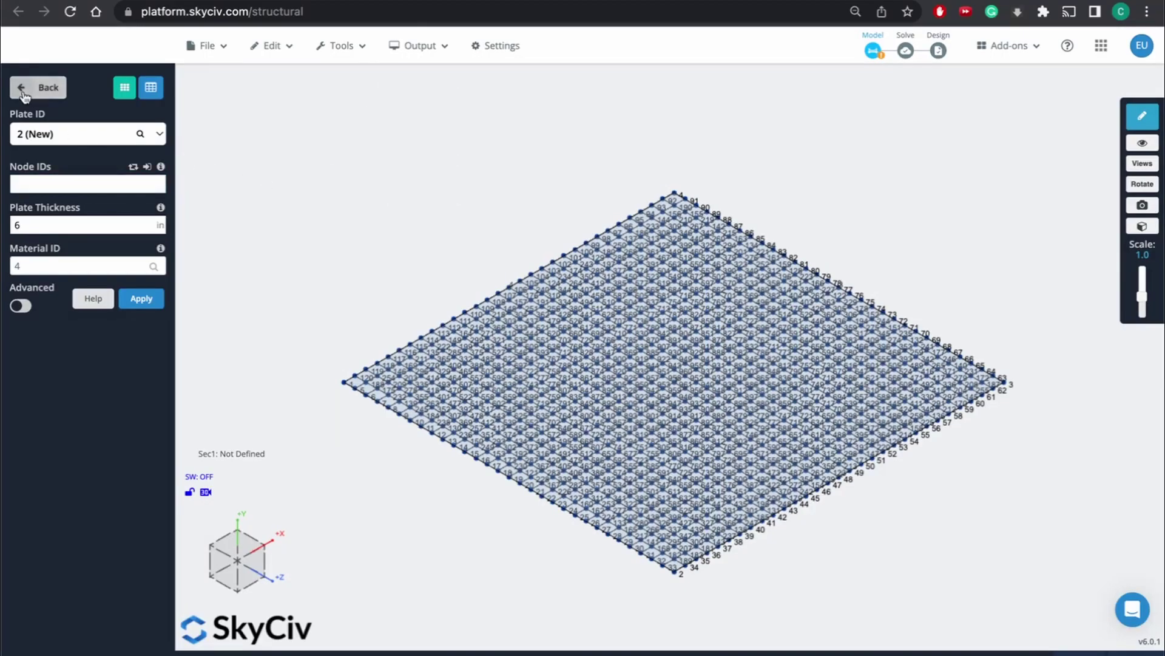
Add Linear surface spring supports on plate ID 1 with subgrade modulus 10 kip/ft³.
click(22, 87)
click(115, 156)
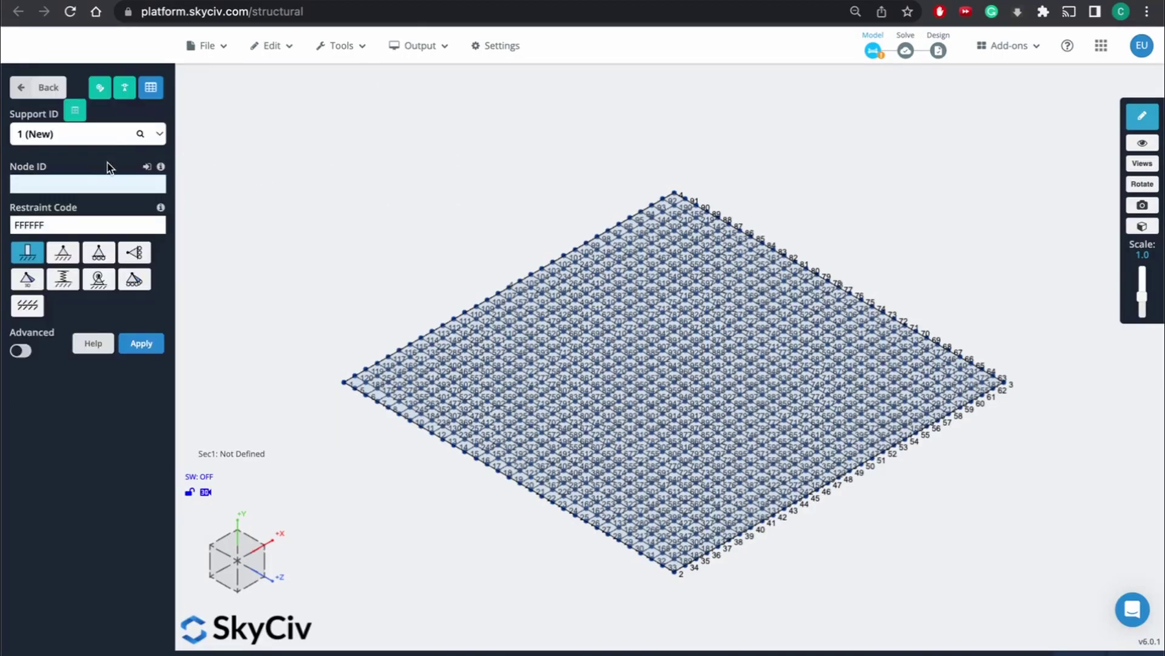
click(76, 111)
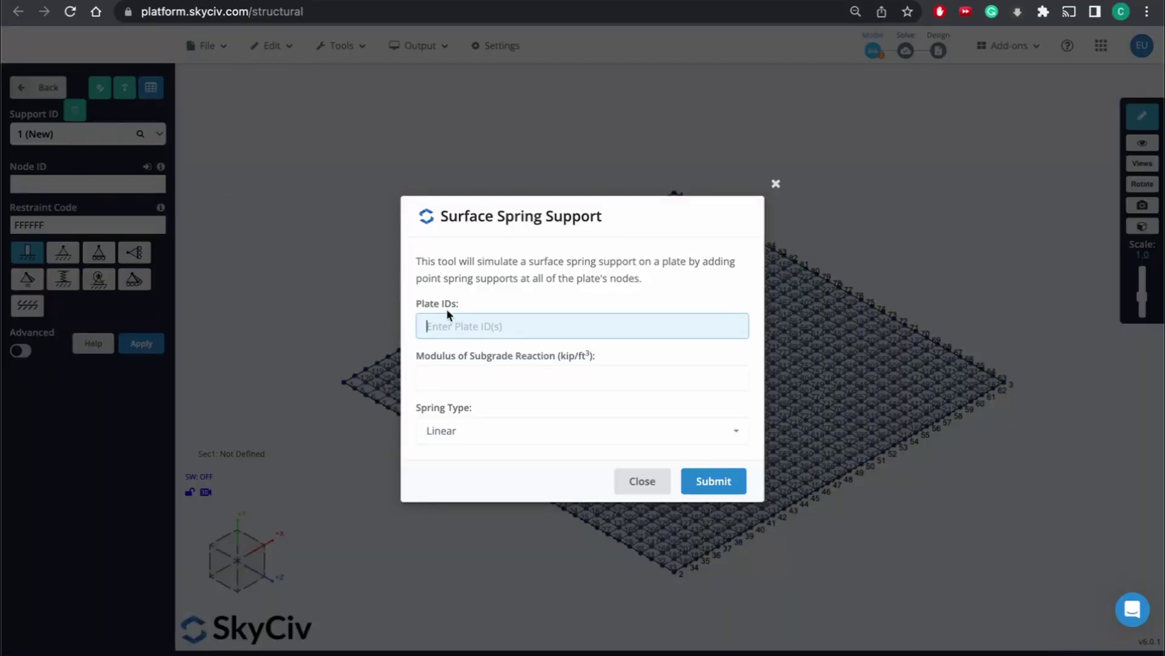
text(1)
click(492, 377)
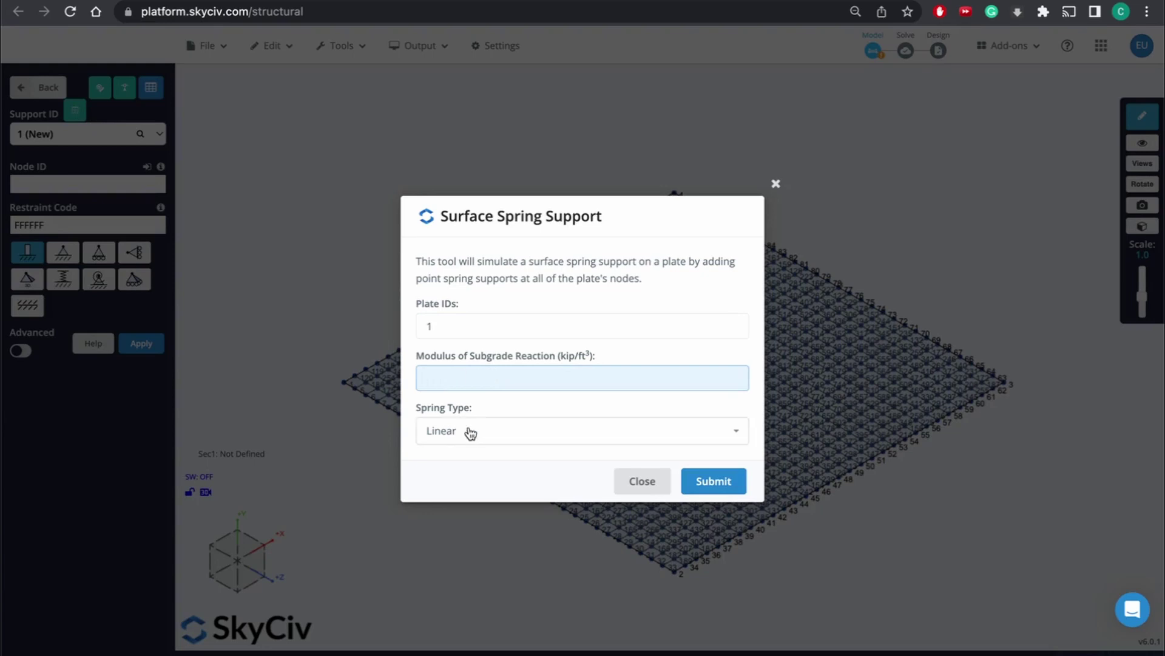
click(500, 432)
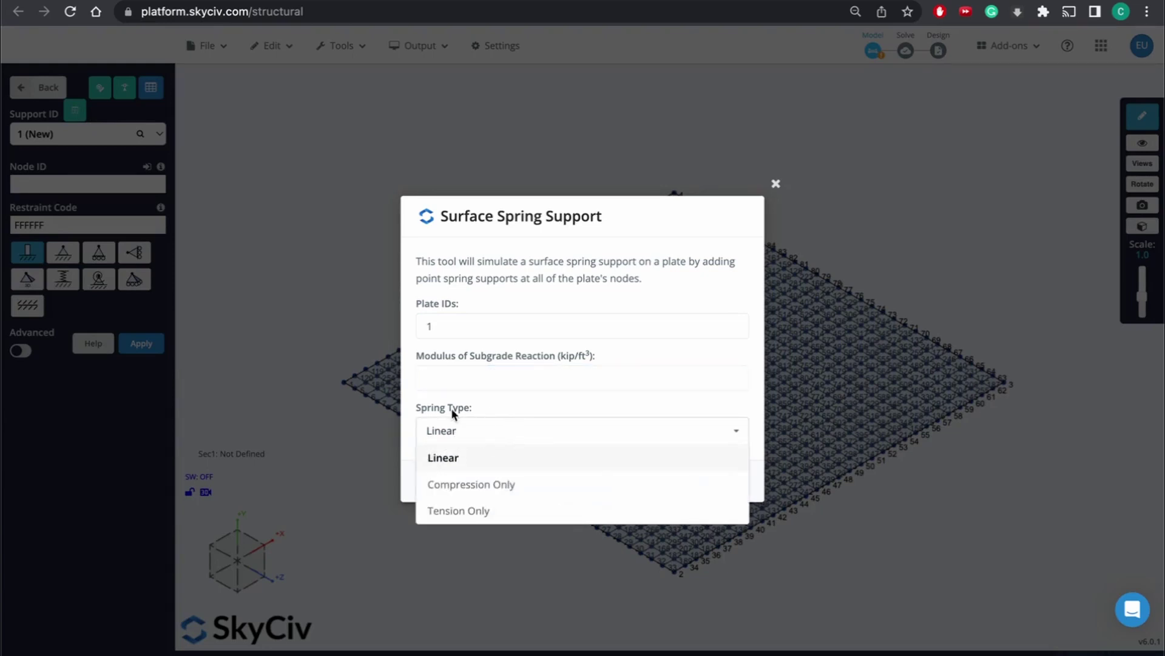
click(439, 372)
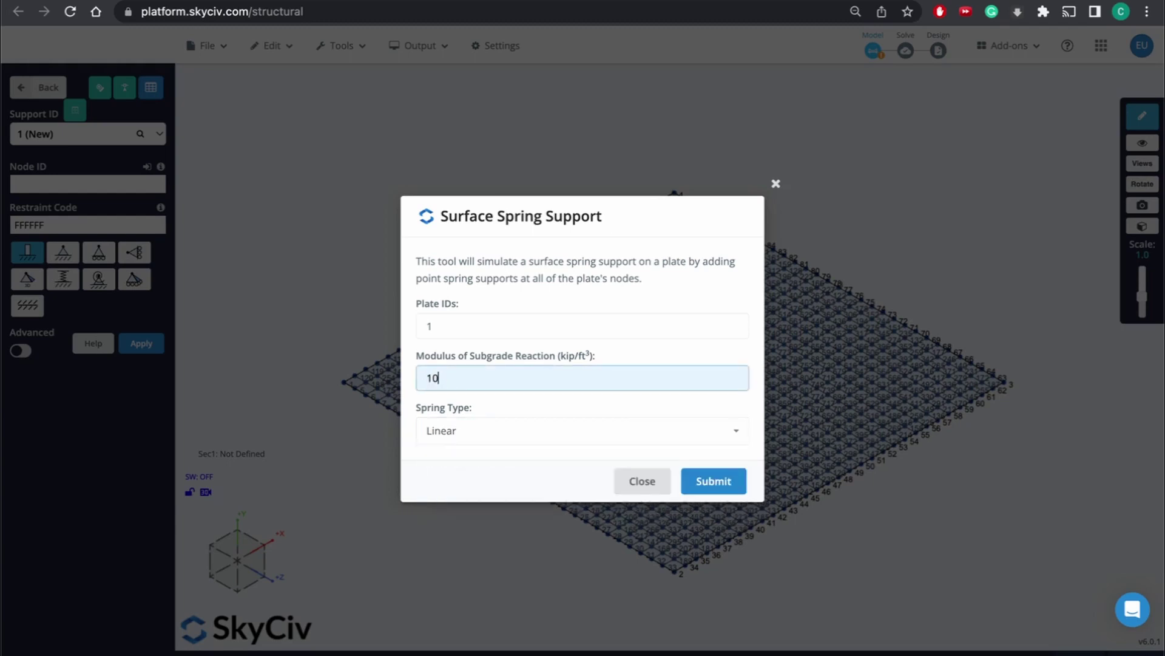
click(492, 436)
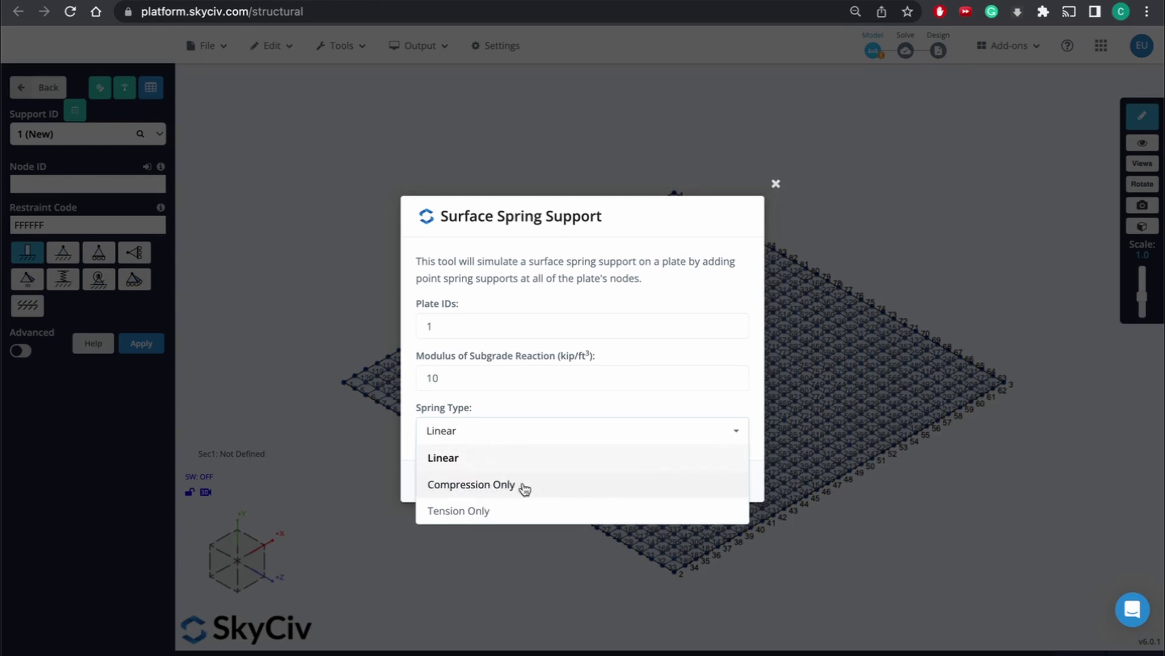
click(500, 434)
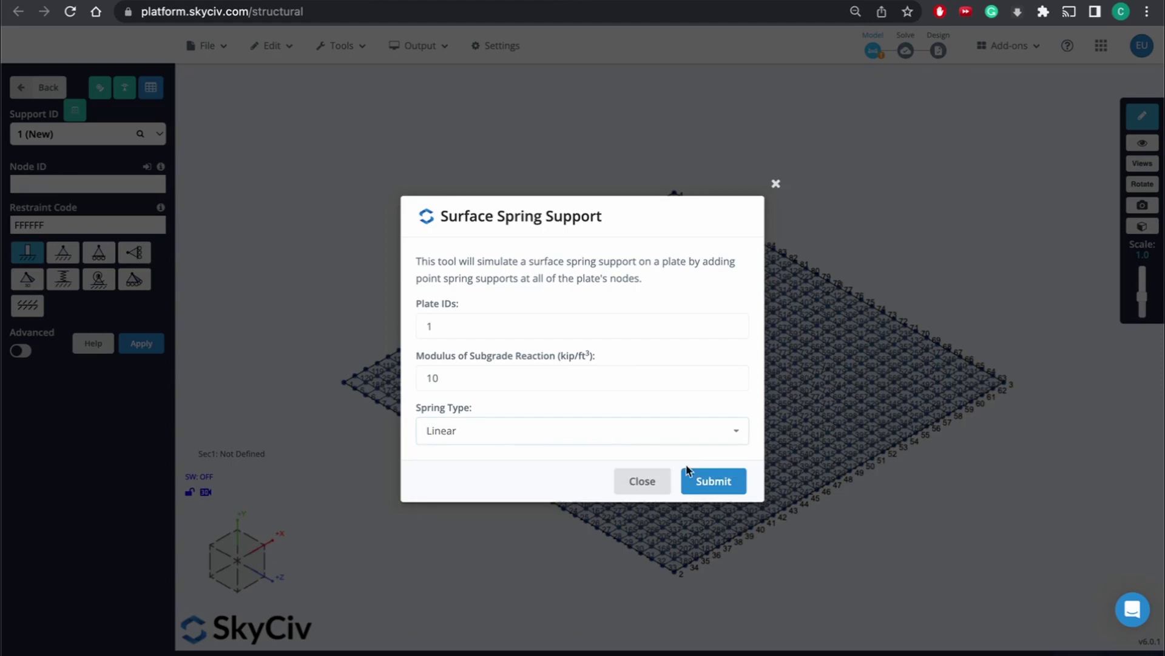
click(716, 483)
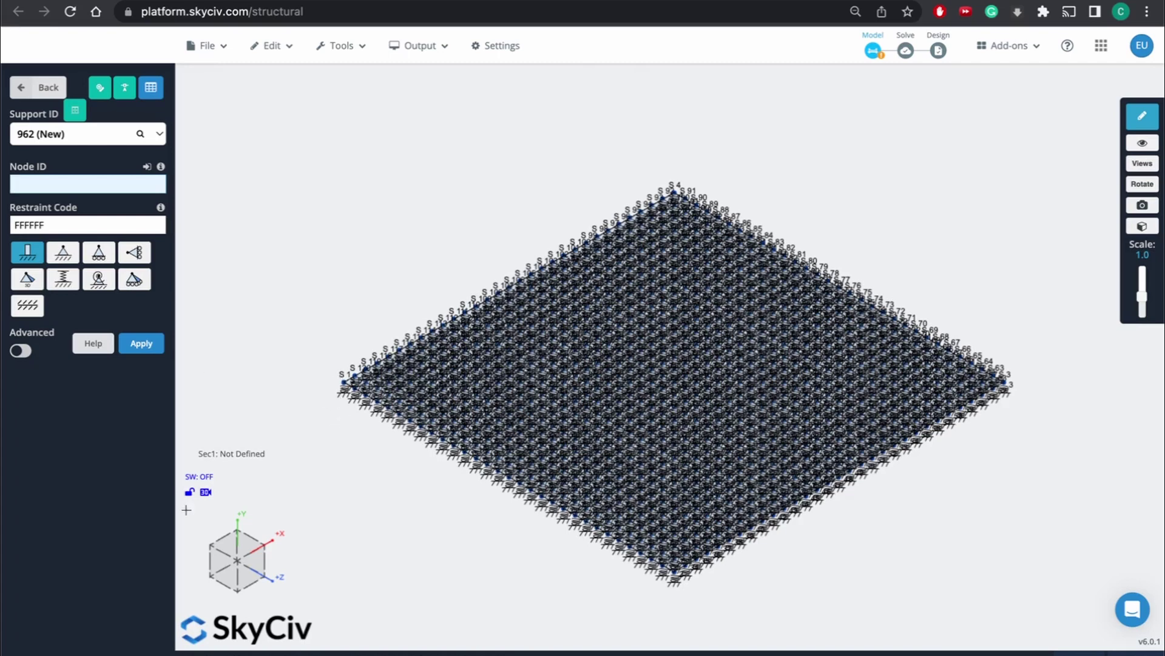
View the spring-supported slab from the top and select the support at node 958.
click(242, 547)
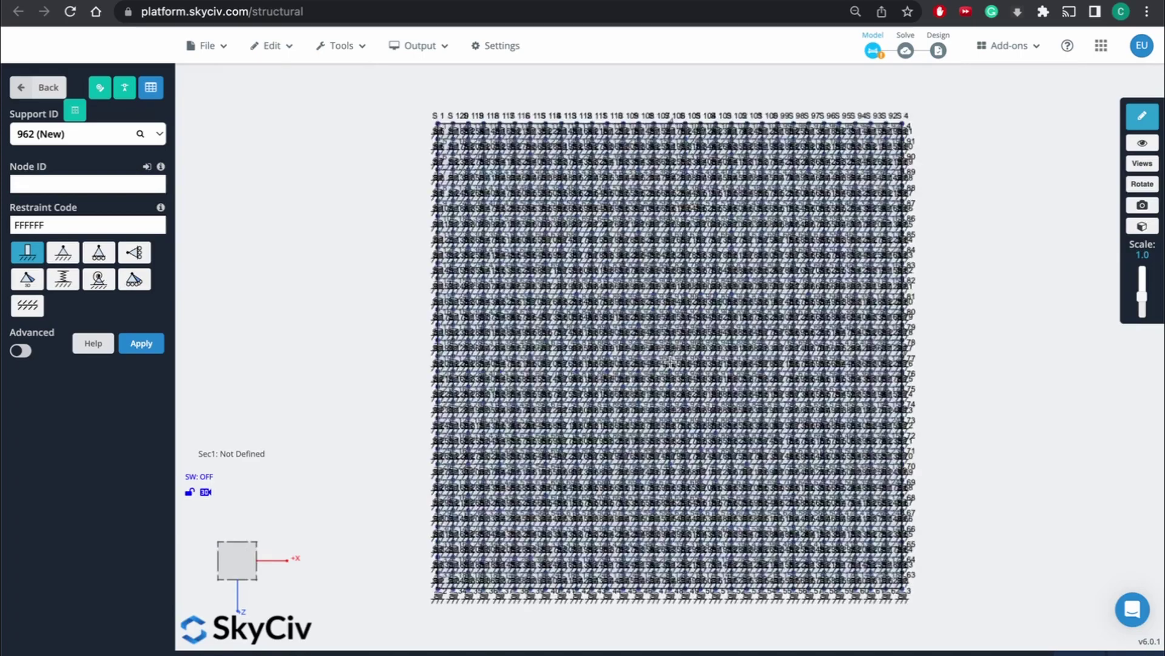
scroll(670, 362, up, 5)
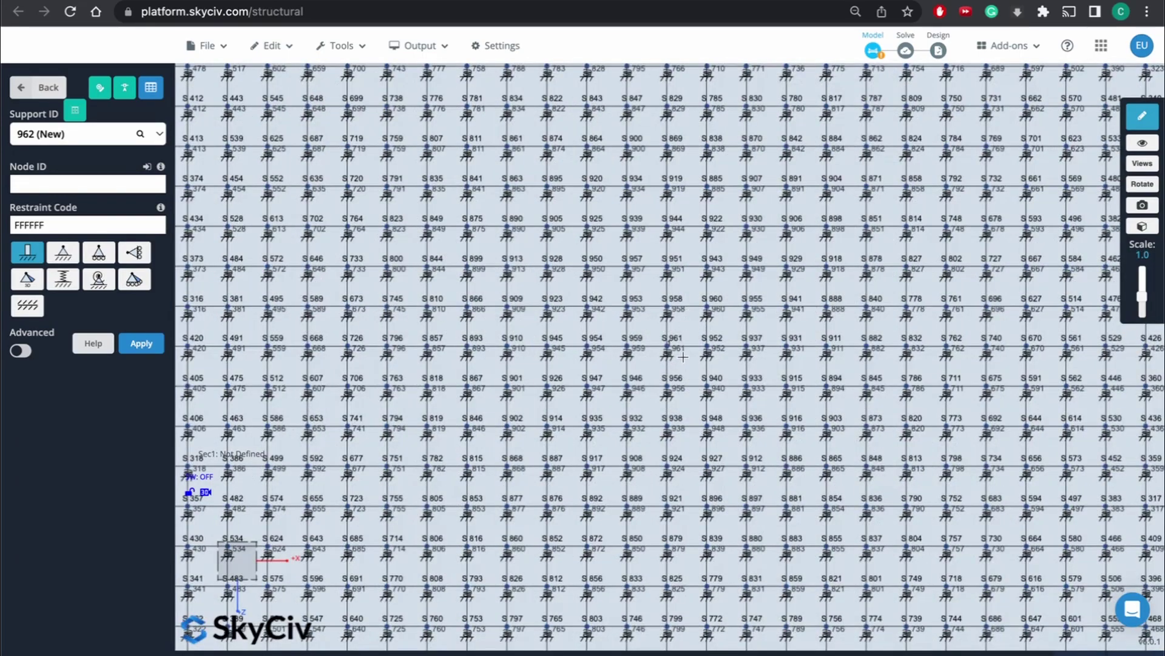
scroll(682, 356, down, 5)
scroll(686, 343, down, 3)
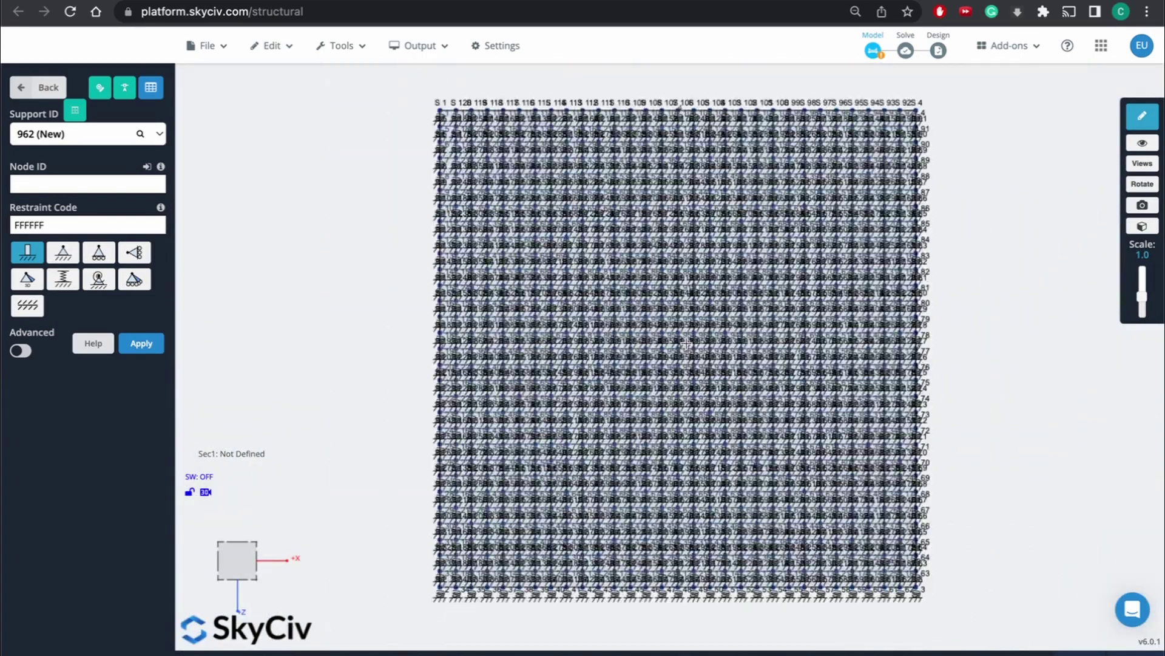
scroll(686, 343, up, 2)
scroll(686, 344, down, 2)
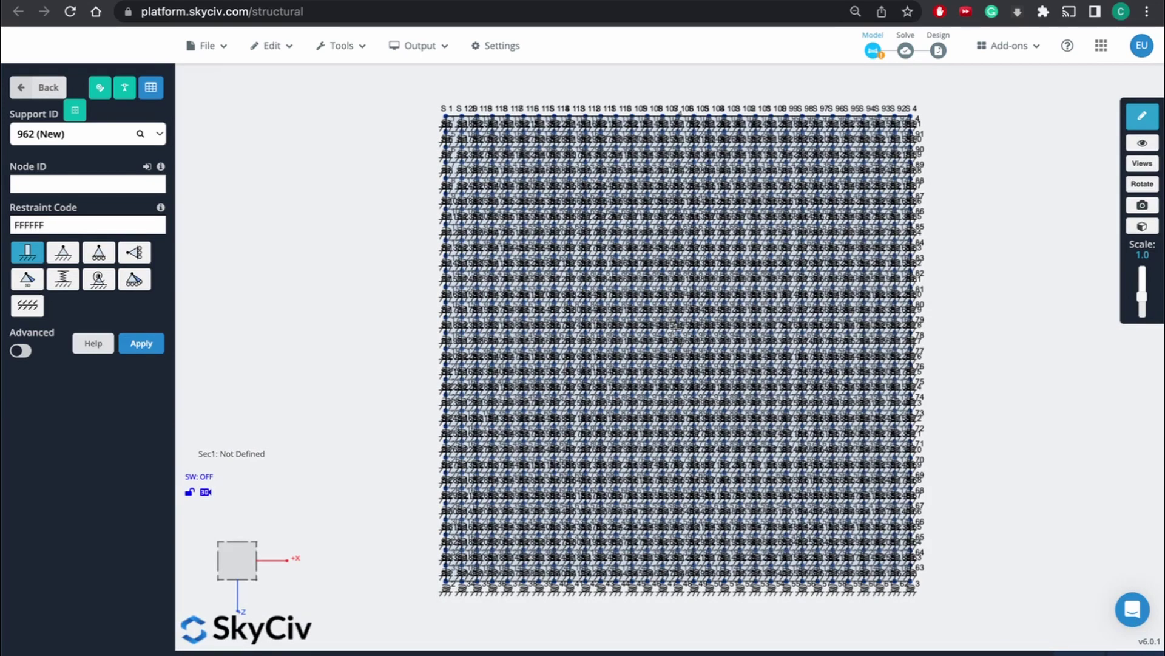
click(676, 339)
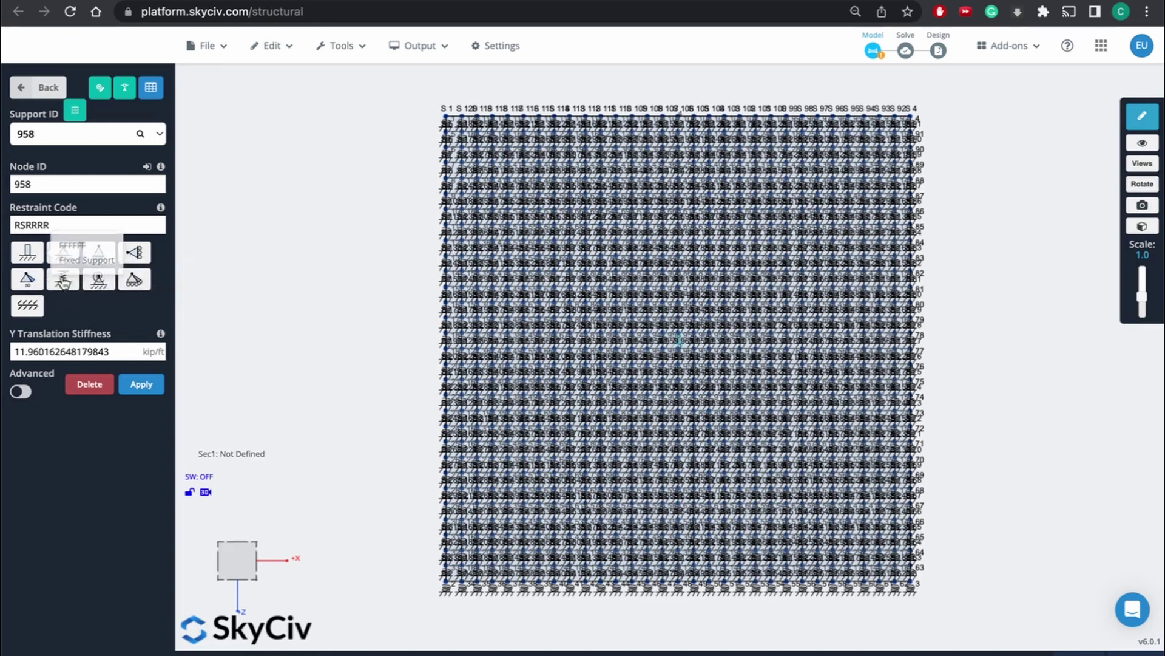
Change support 958 to a 3D pin restraint (FFFRRR) and apply it.
click(25, 280)
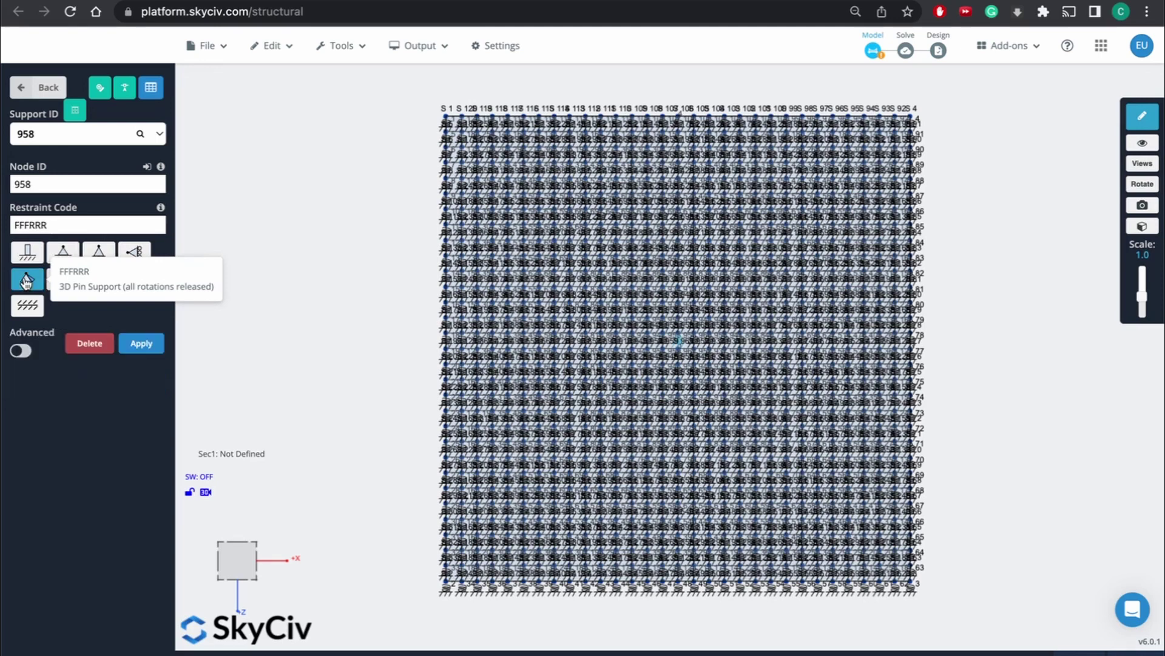
click(141, 344)
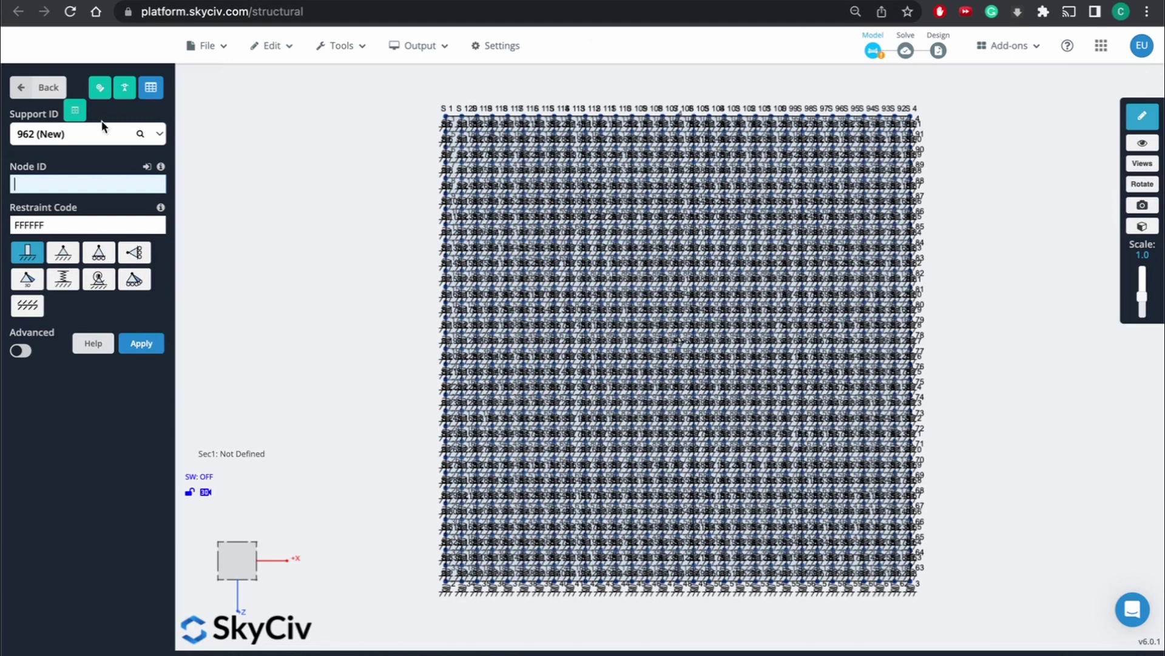
click(23, 87)
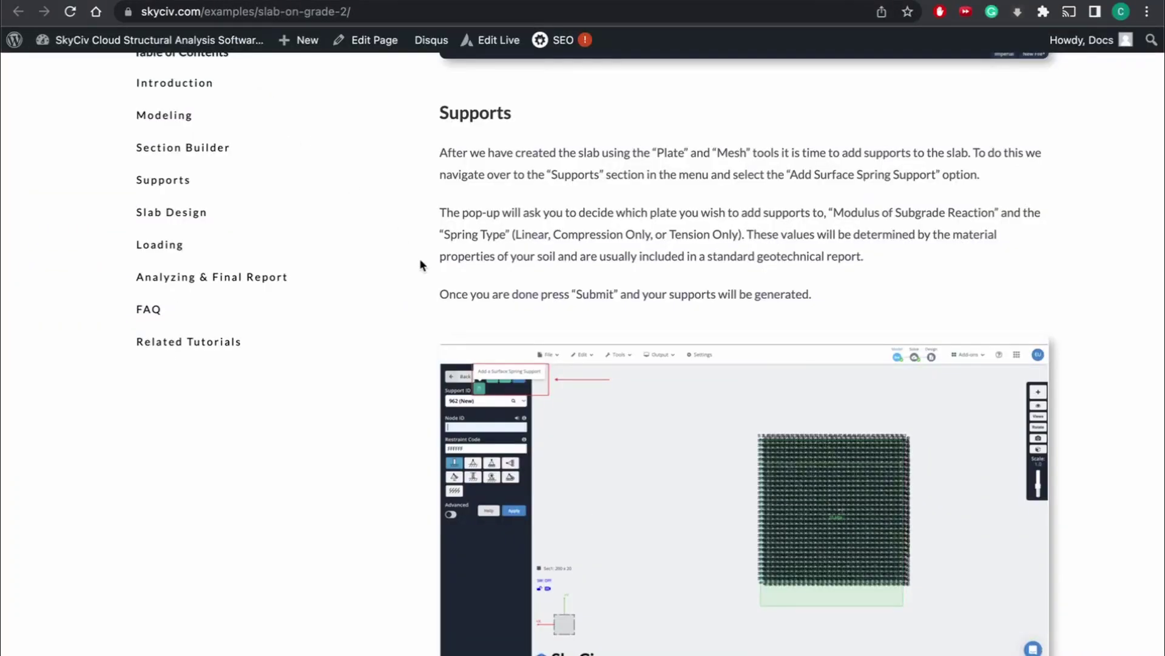
Scroll the docs article past Supports to the Adding Loads section and area load example.
scroll(384, 371, down, 5)
scroll(384, 378, down, 15)
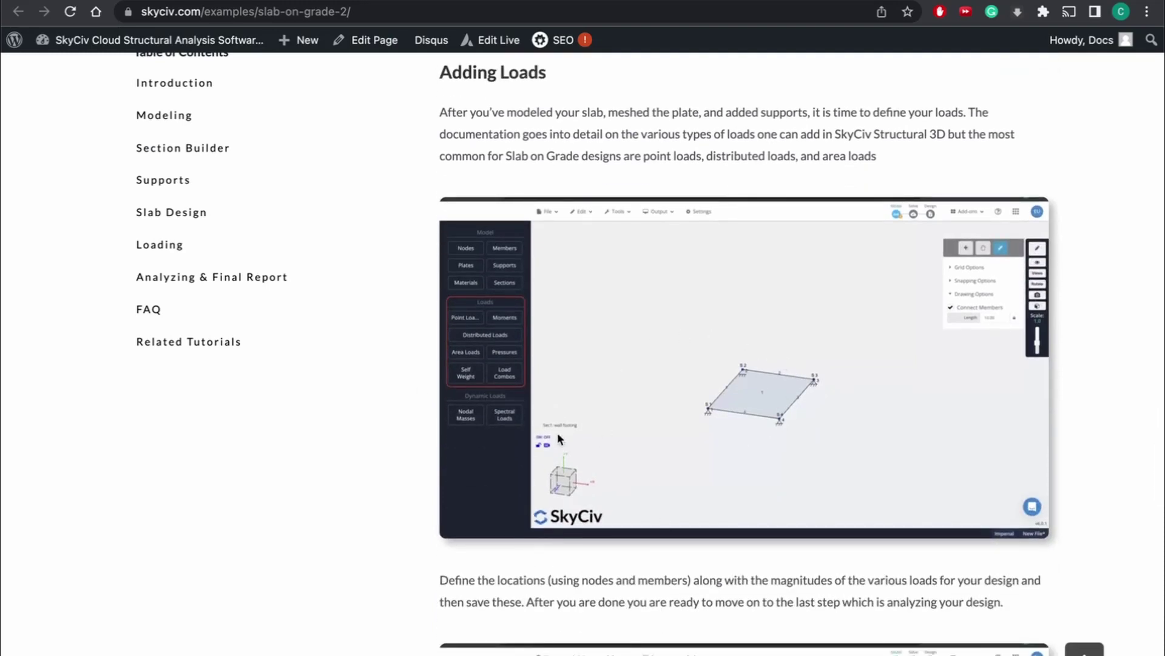
scroll(405, 456, down, 8)
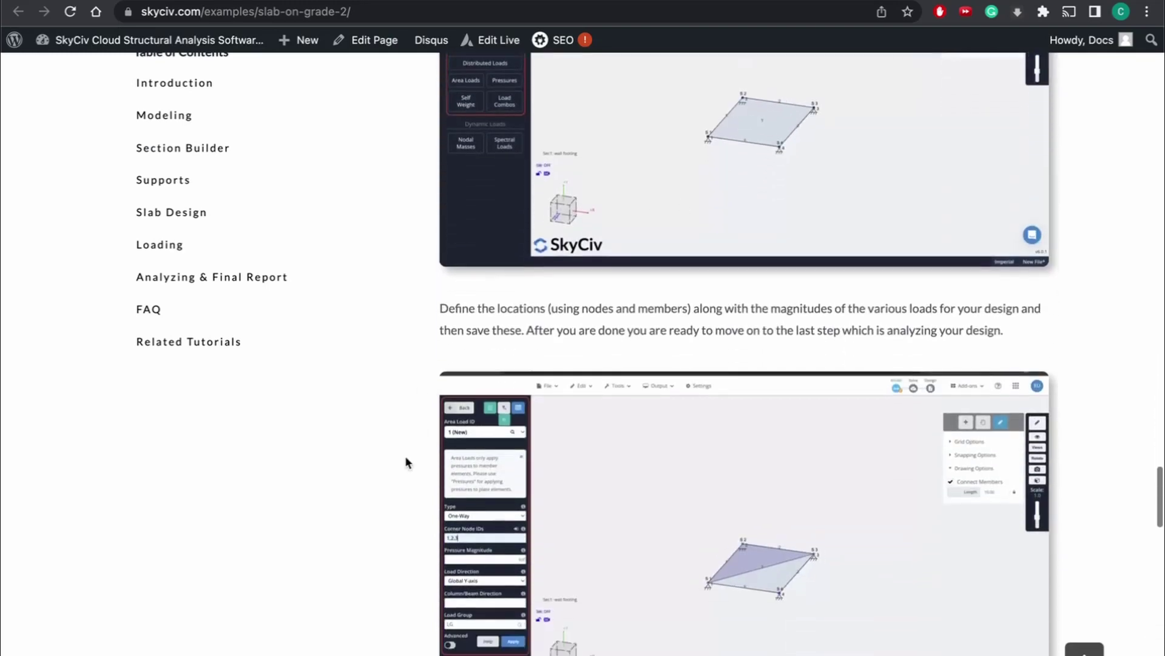
scroll(405, 455, down, 3)
scroll(403, 369, up, 1)
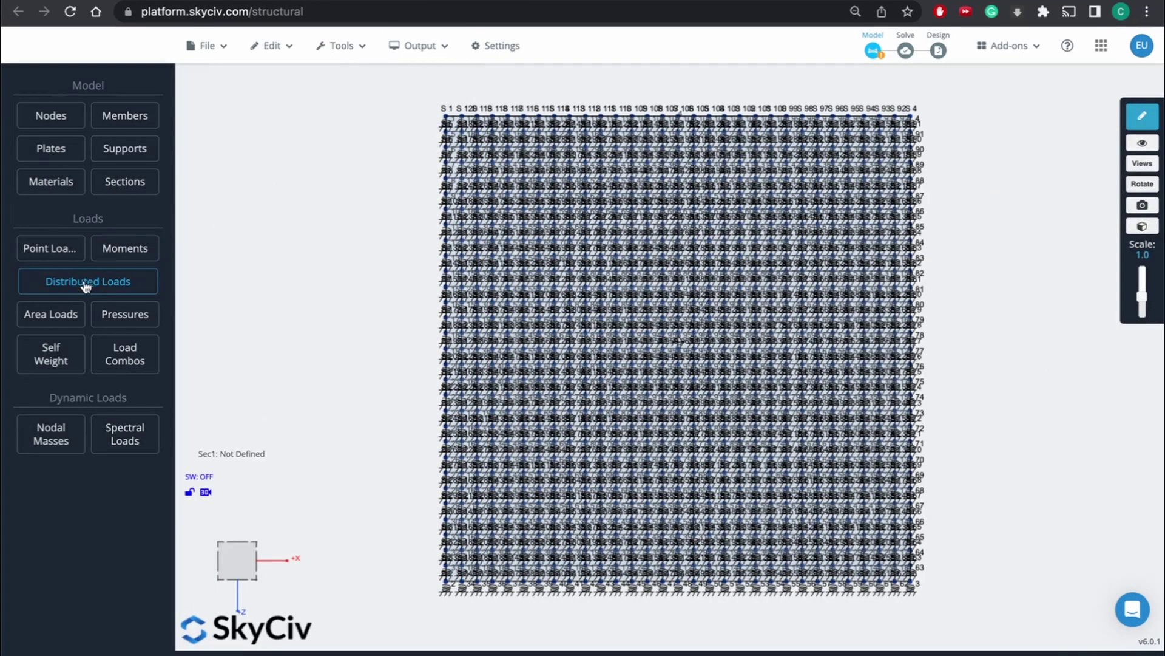
Switch to the top-front-left view and enter corner nodes 1,2,3,4 for a new area load.
click(217, 578)
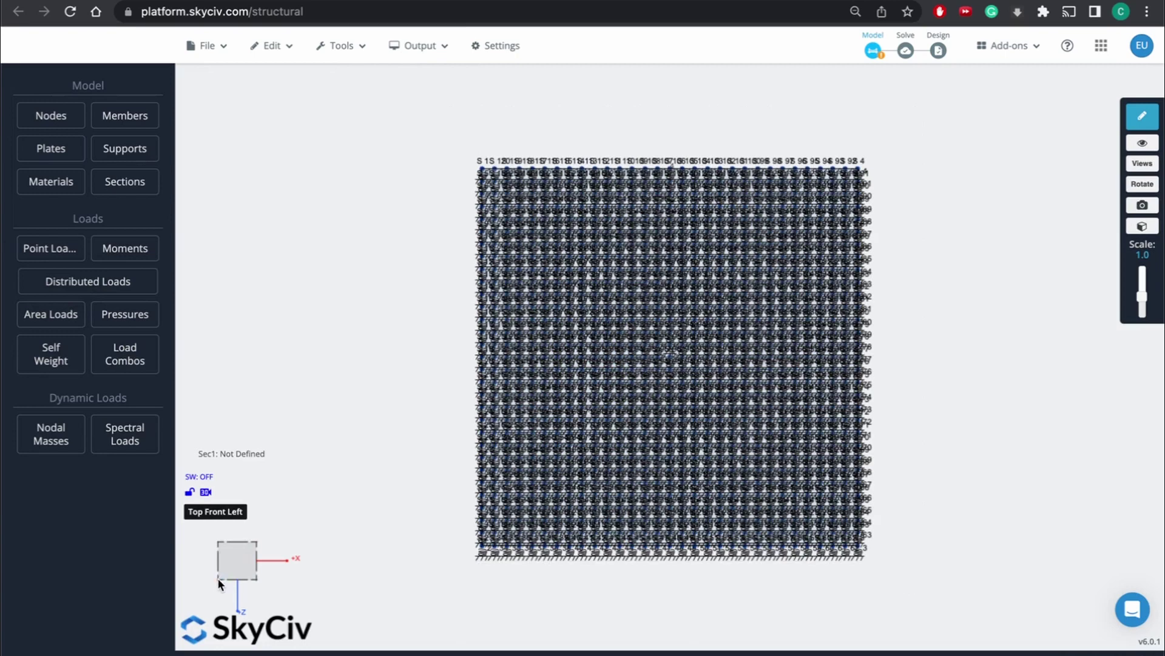
click(218, 580)
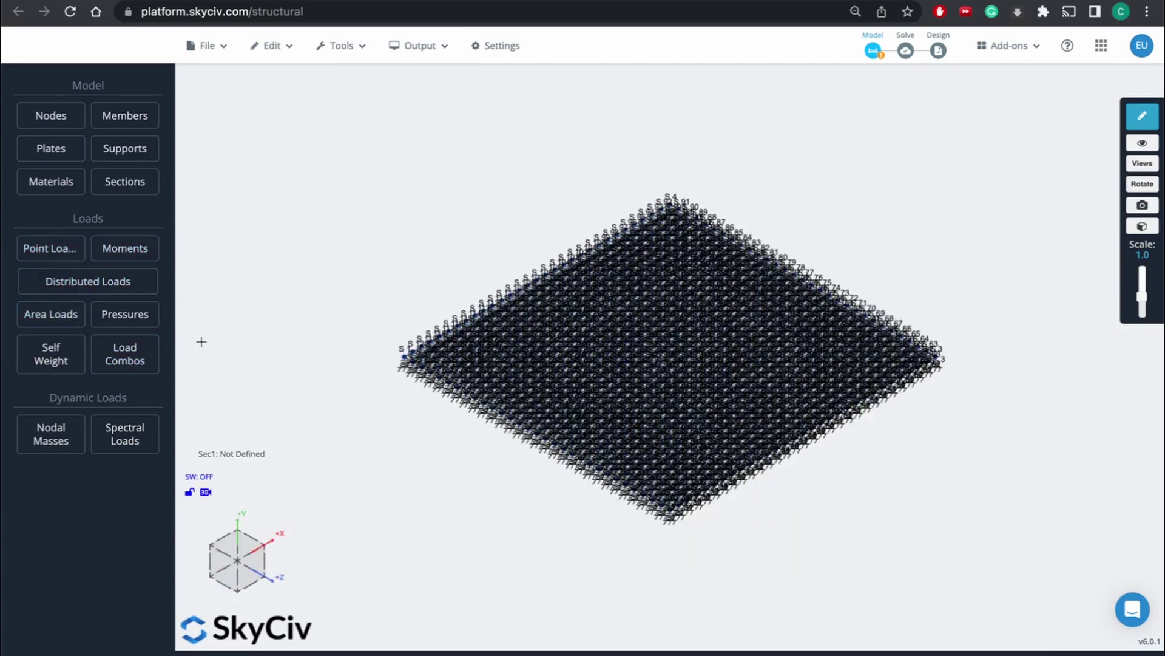
click(66, 318)
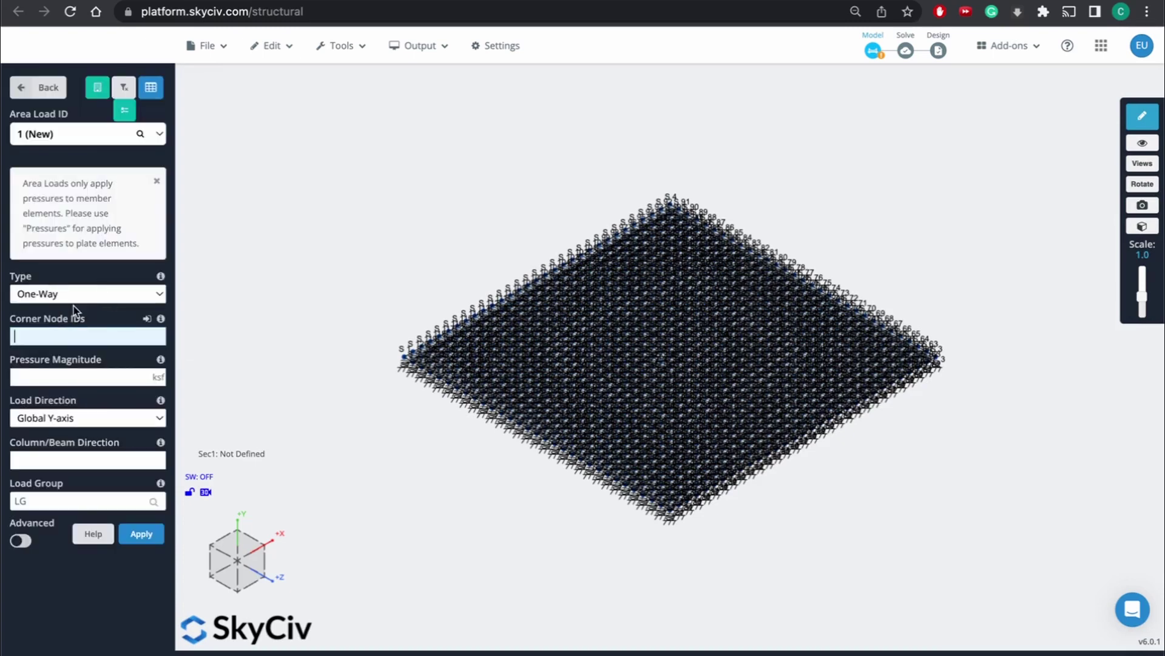
text(1,)
click(403, 357)
text(2,3,4)
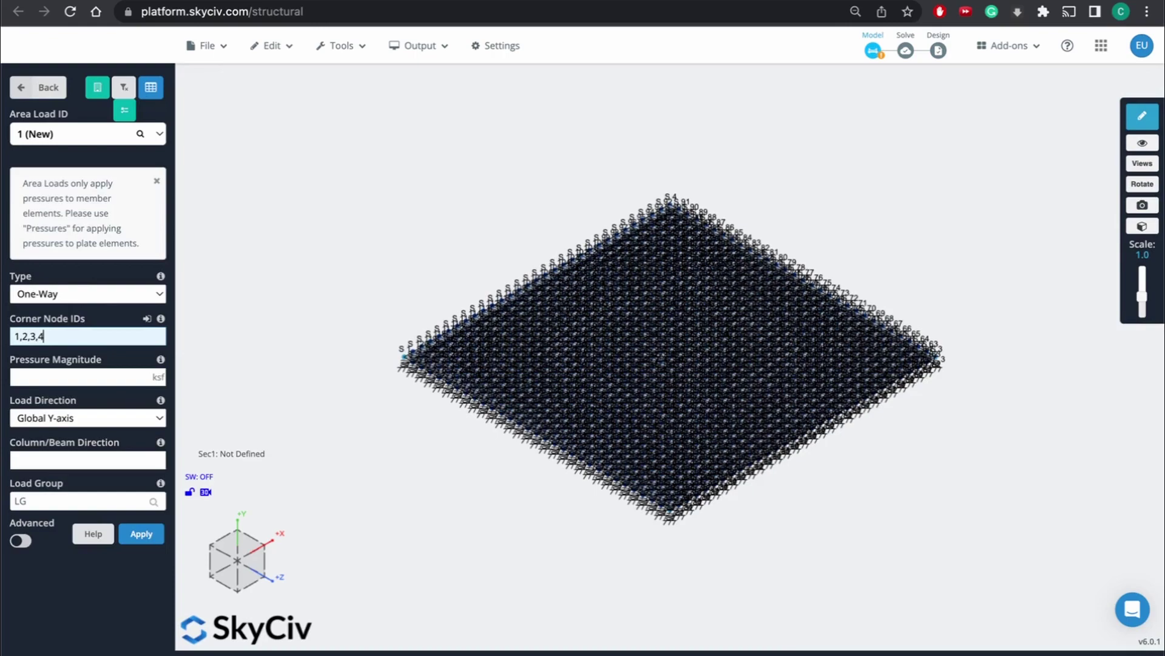
key(BackSpace)
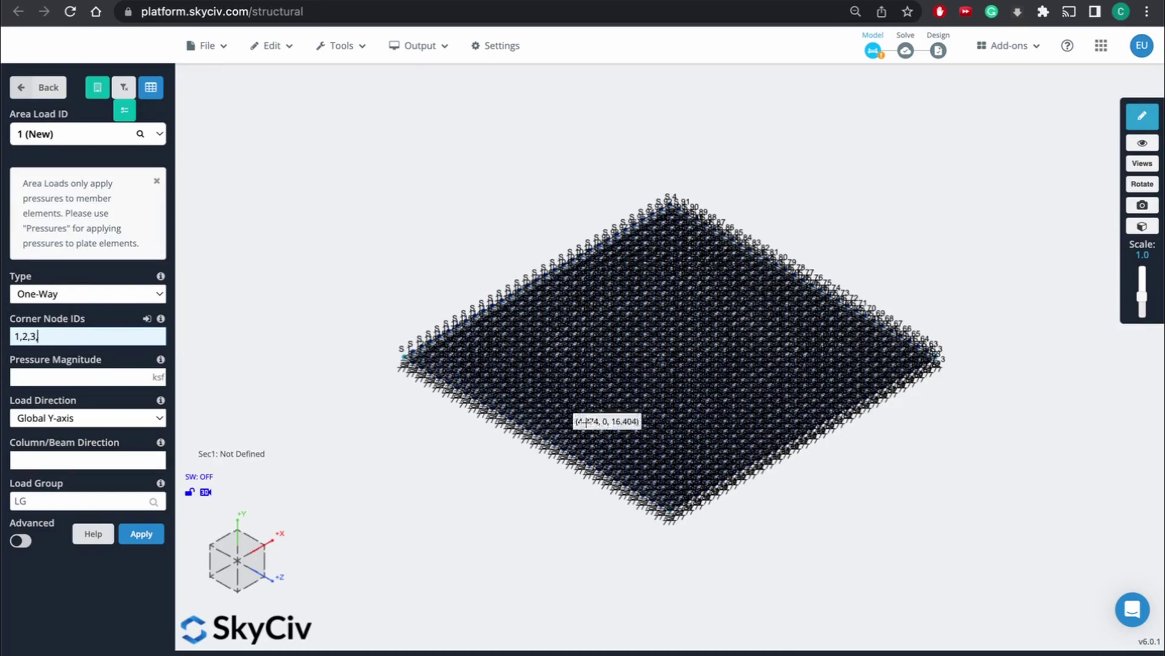
scroll(586, 423, up, 5)
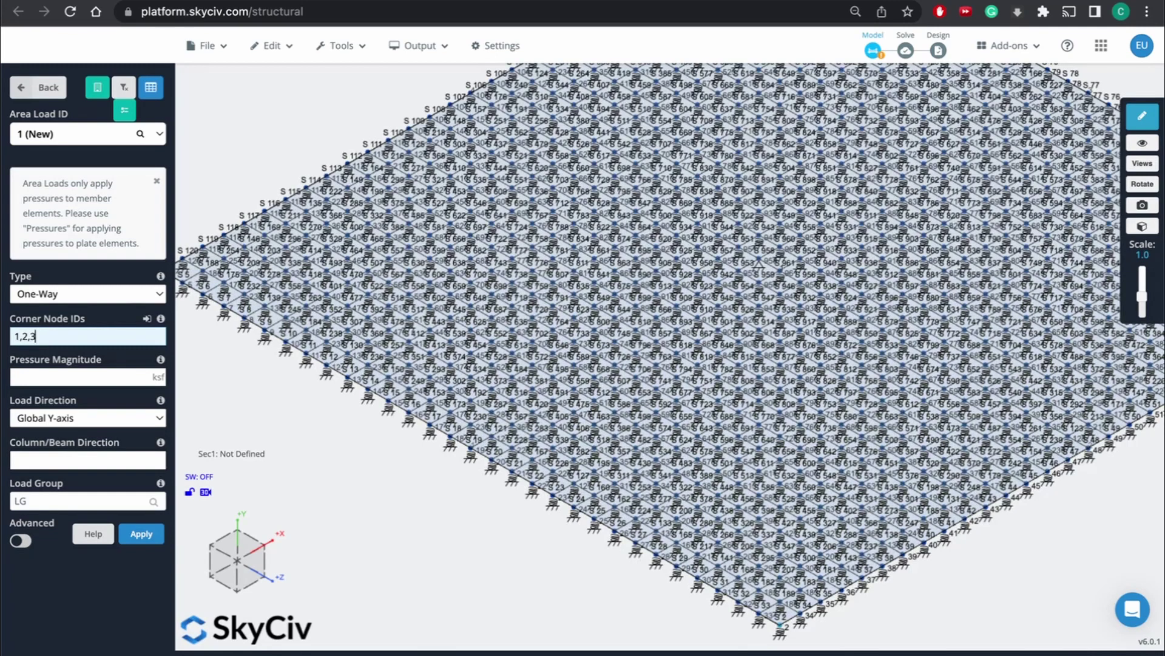
text(,4)
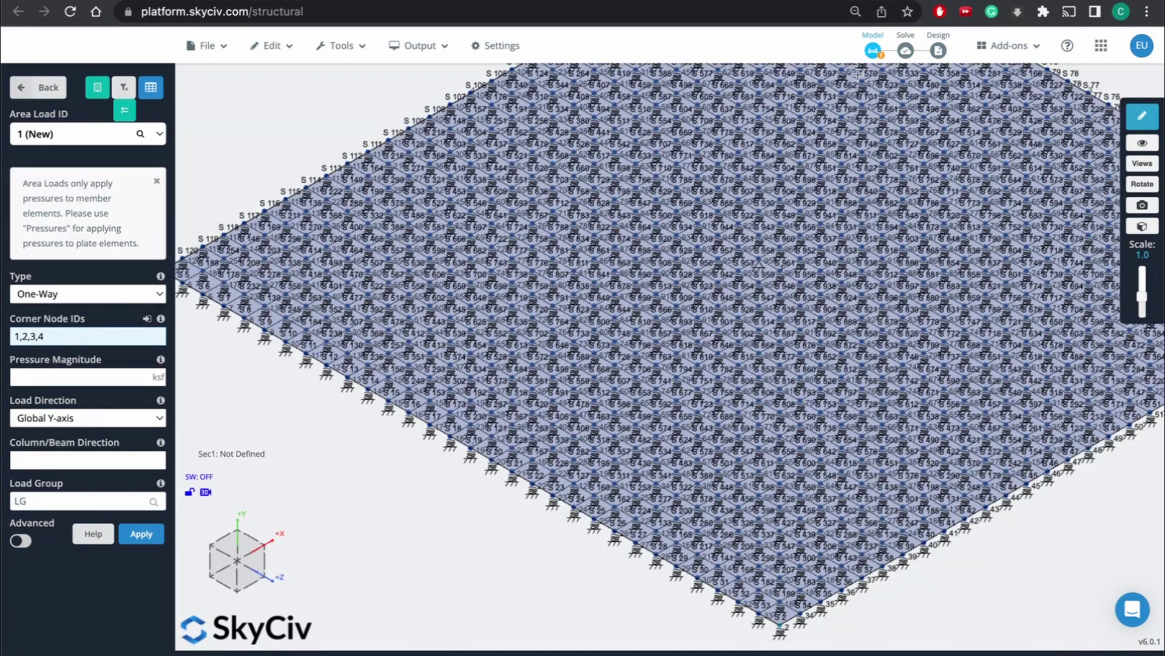
Set the area load pressure to 10 ksf and apply it to the slab.
click(70, 376)
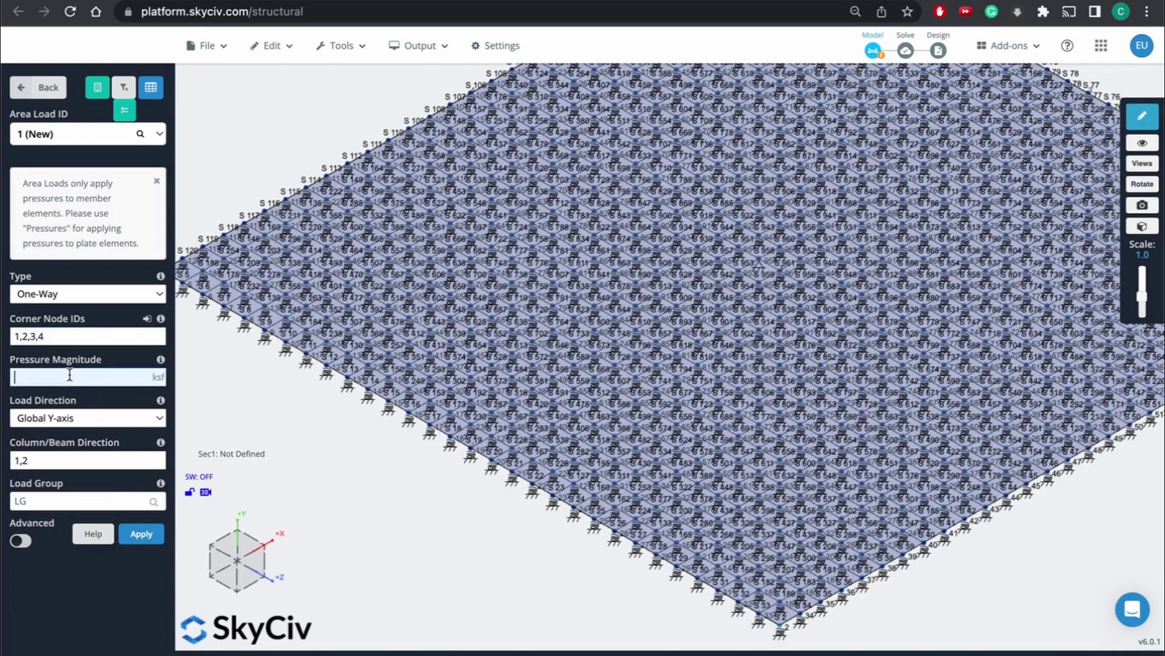
text(10)
click(143, 536)
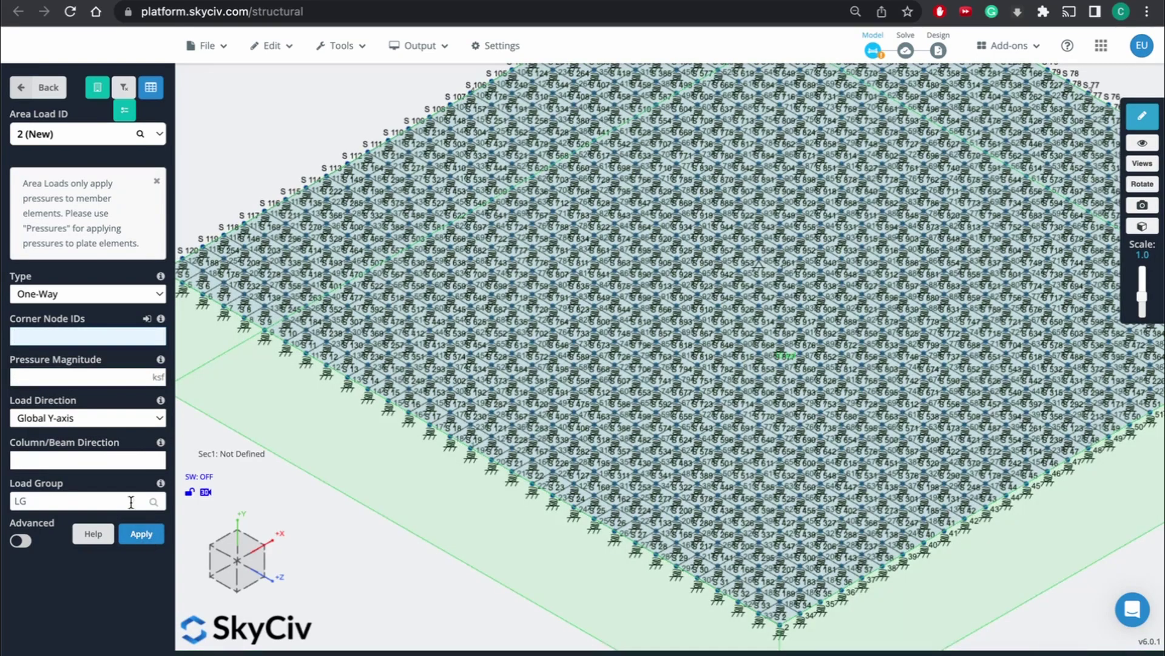
scroll(610, 381, down, 5)
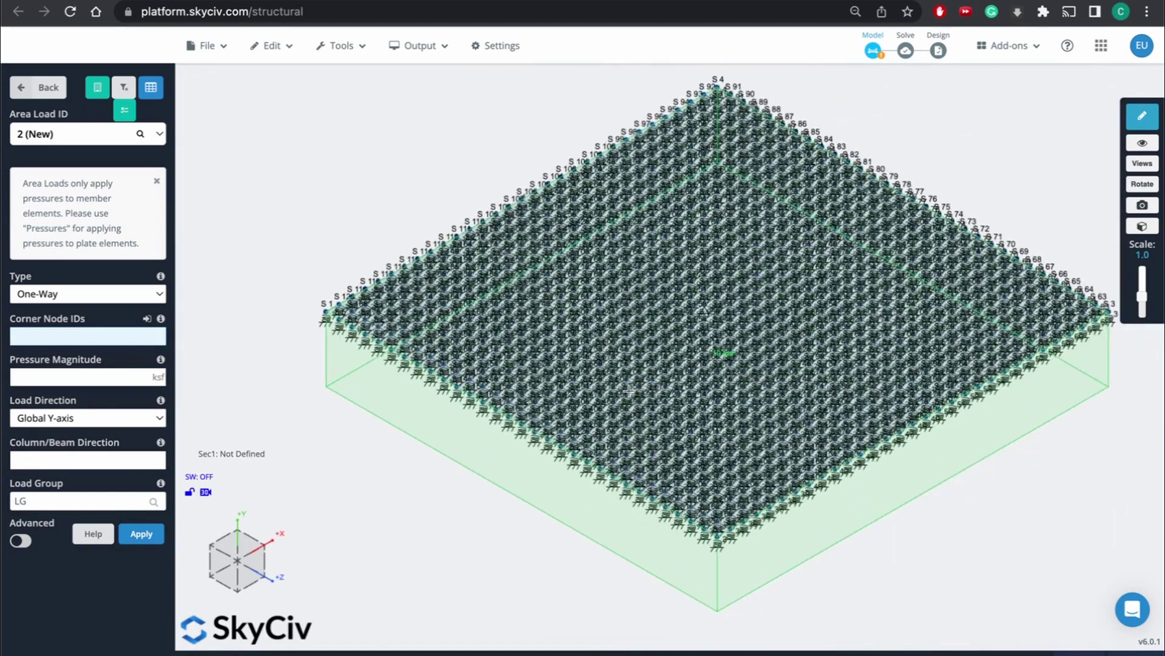
click(22, 87)
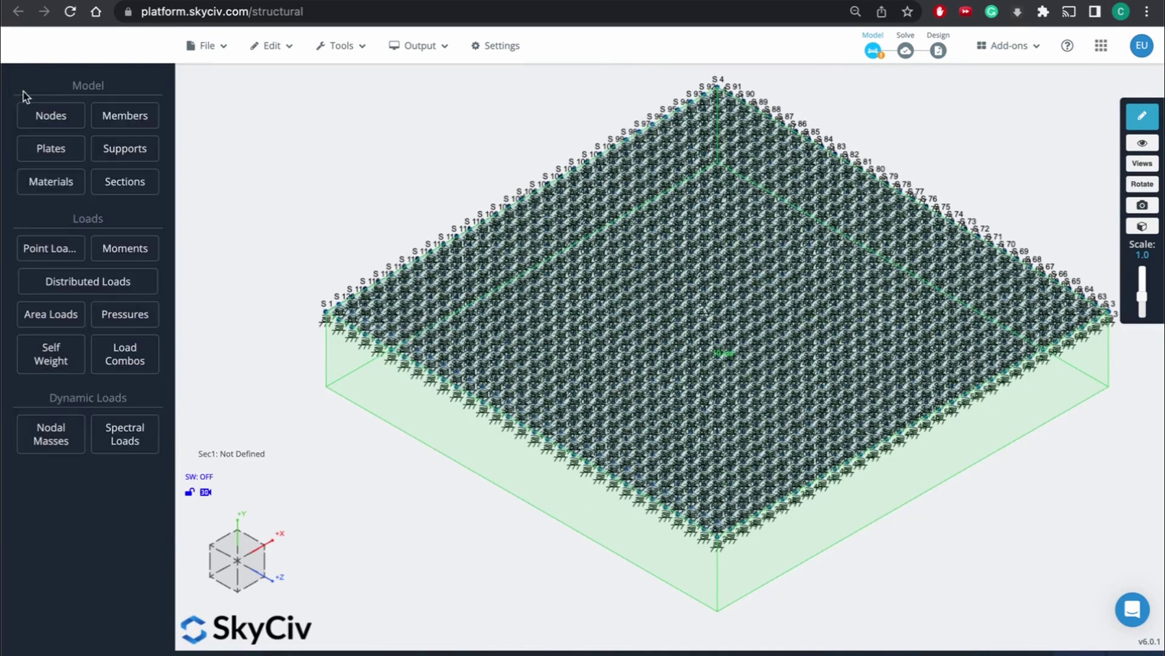
Import the ASCE 7-16 LRFD strength load combinations from the design code generator and save them.
click(117, 362)
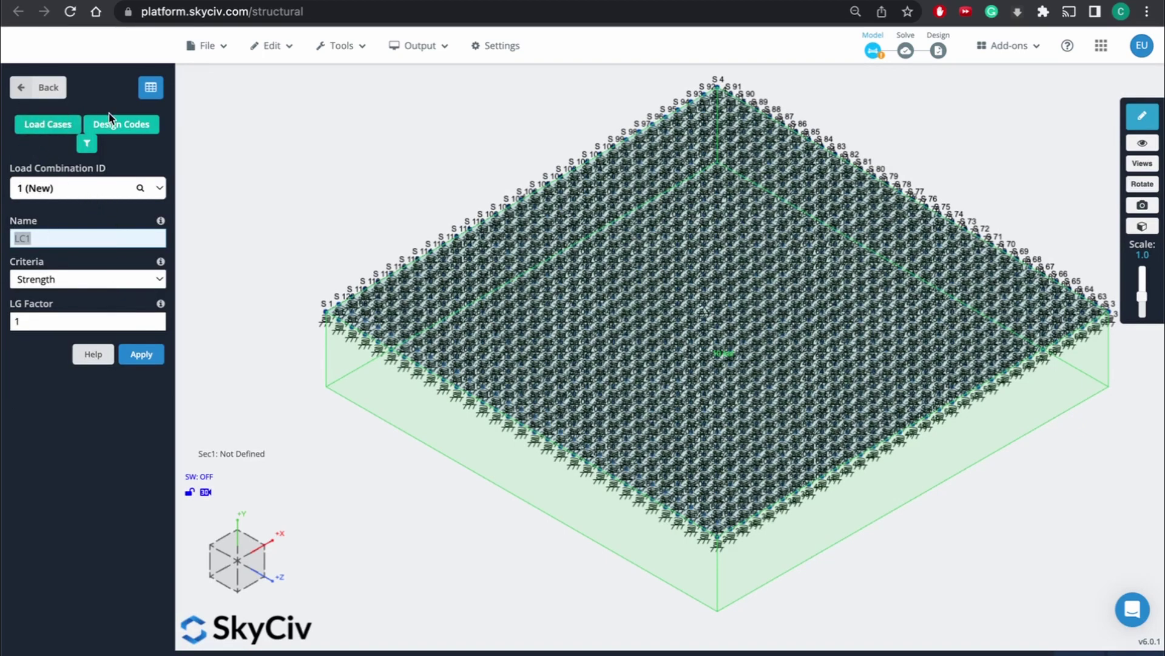
click(112, 128)
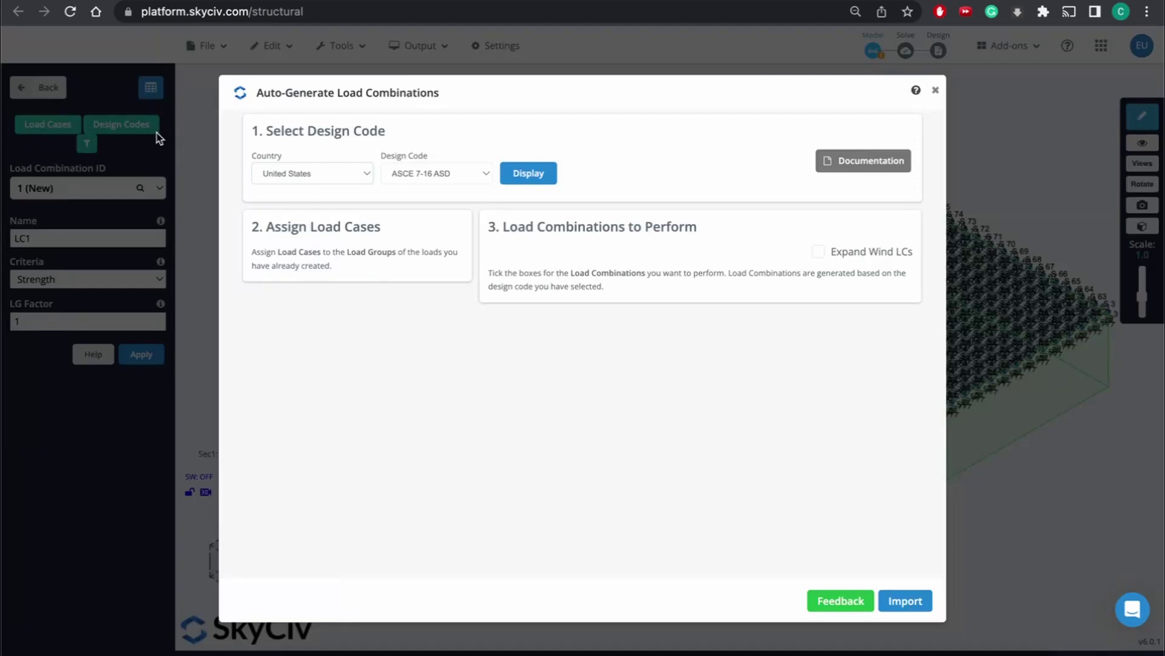
click(469, 174)
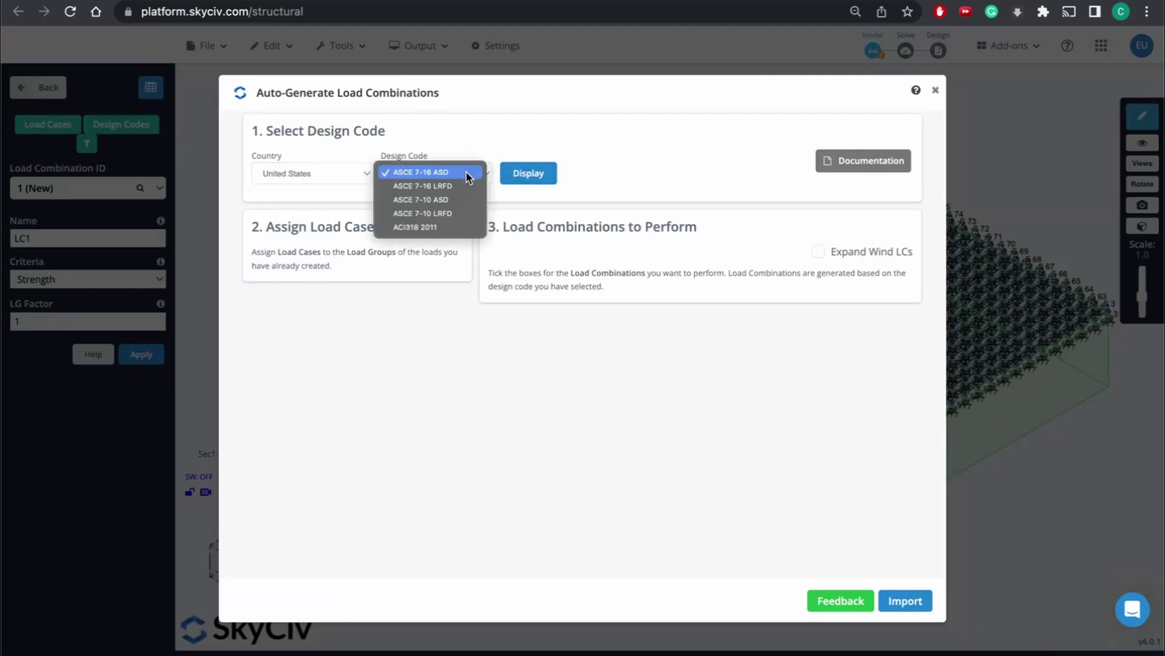
click(464, 186)
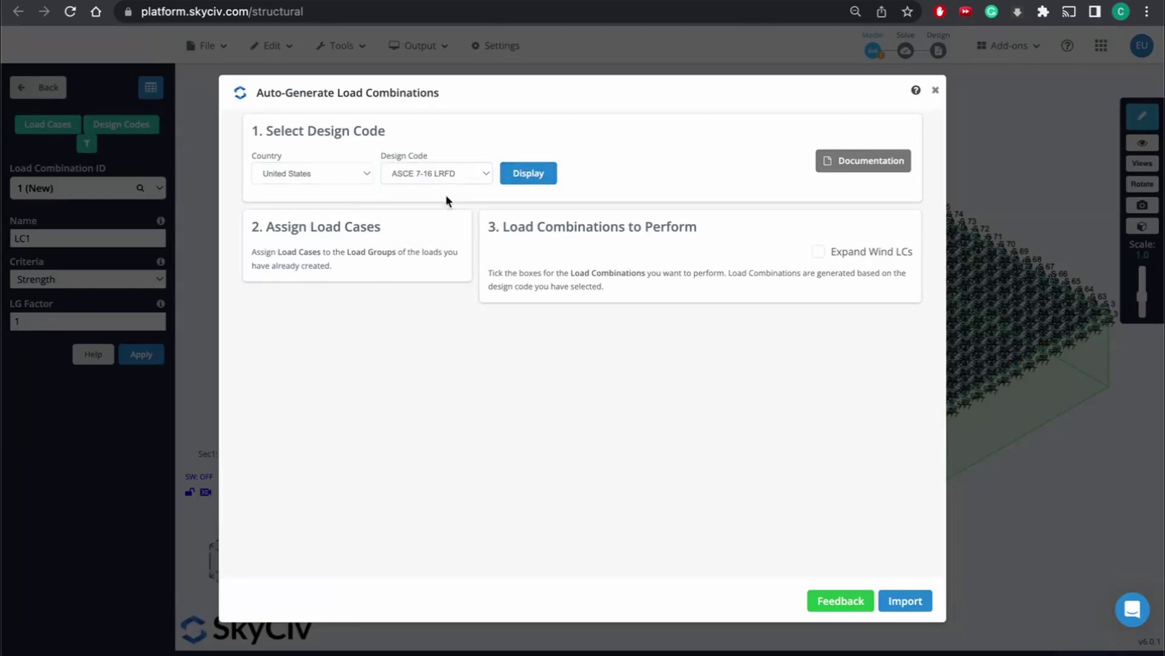
click(539, 175)
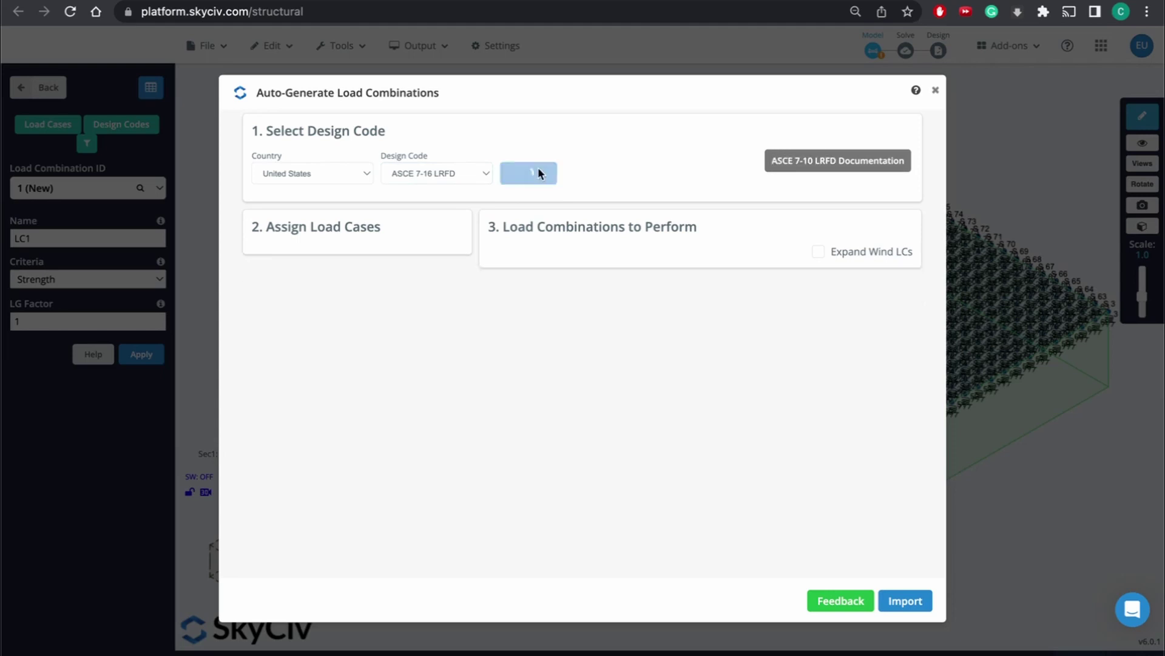
click(902, 601)
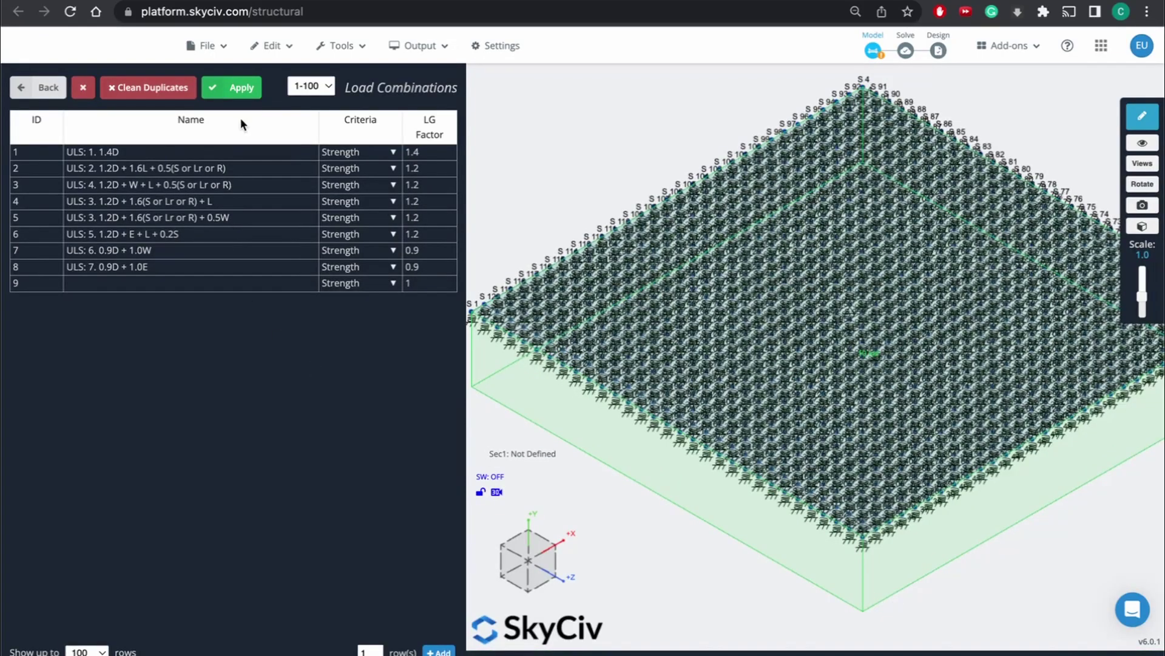
click(242, 89)
click(38, 87)
scroll(579, 323, down, 3)
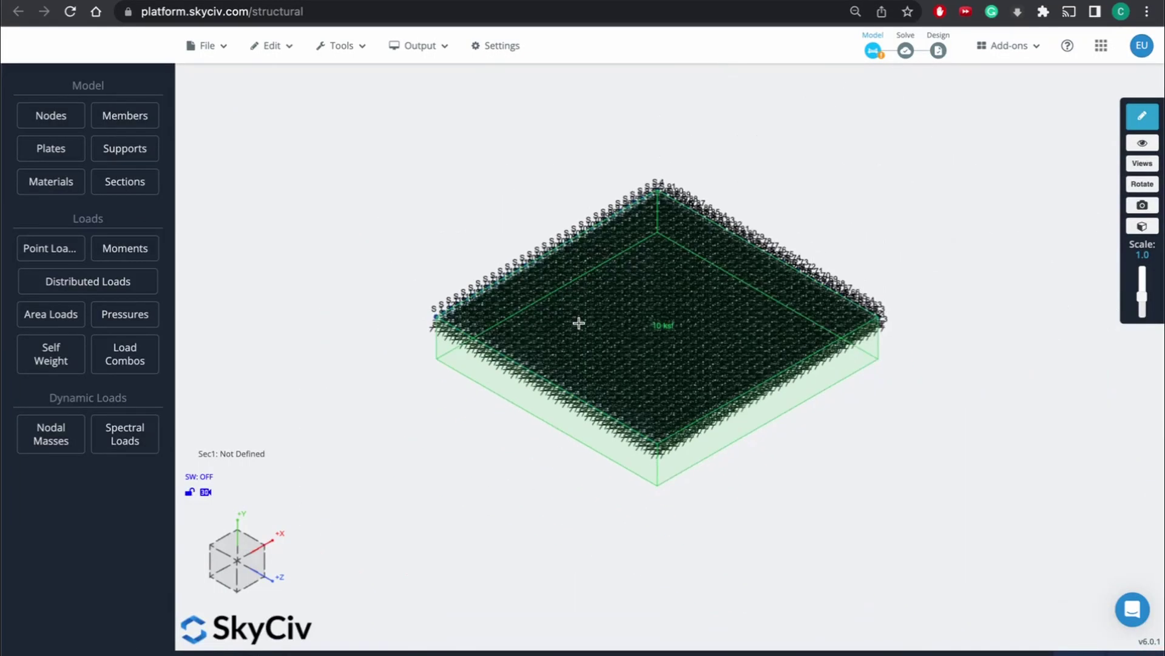
mouse_move(913, 49)
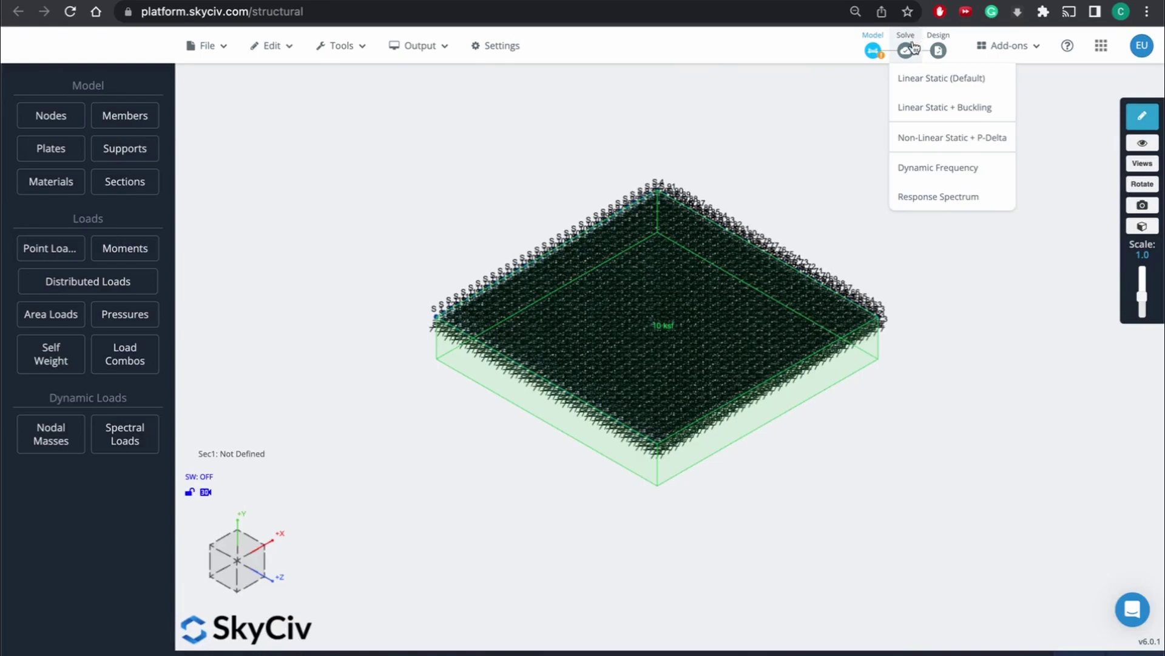
click(914, 85)
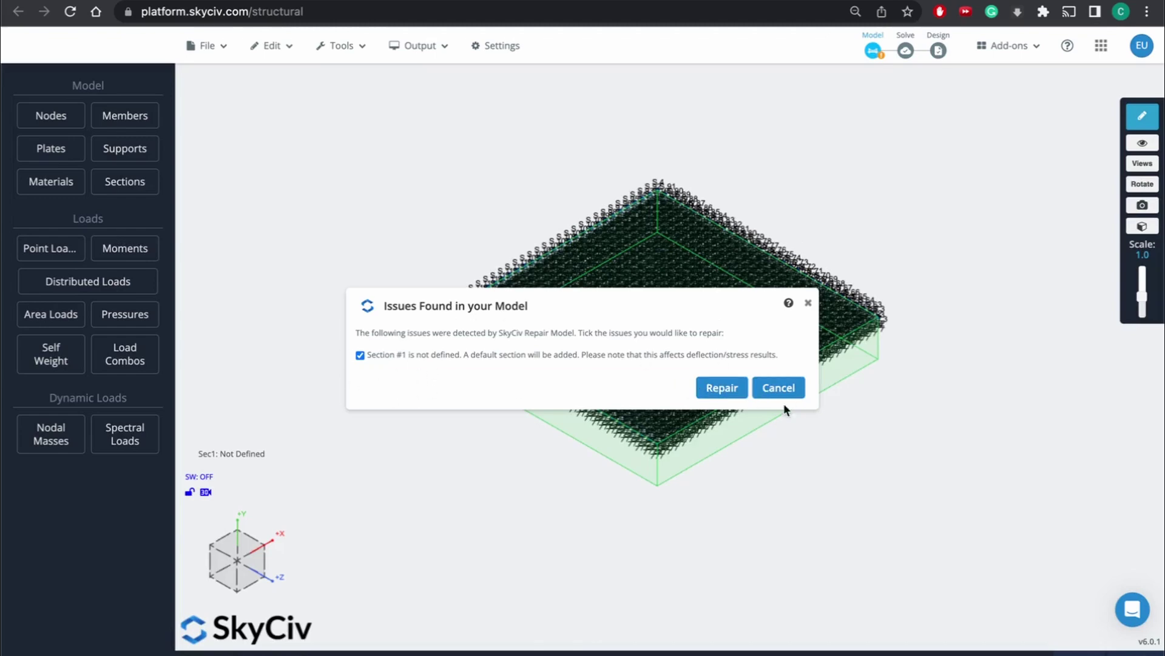
click(795, 391)
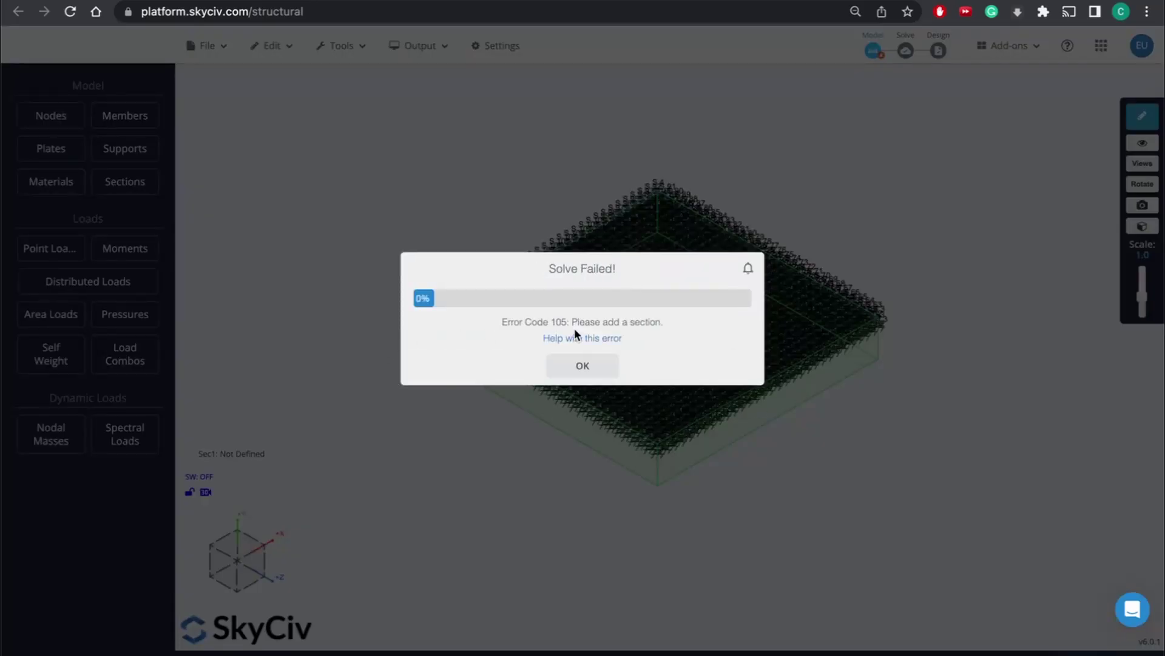
click(577, 364)
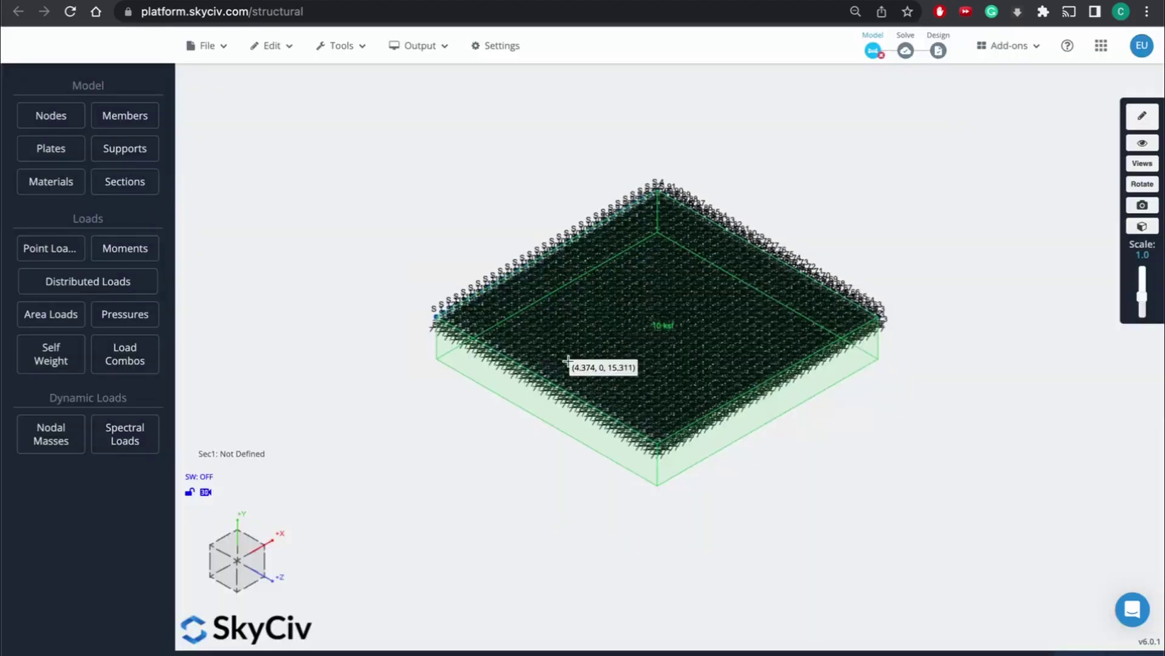
click(112, 186)
Review all members in the member table.
click(33, 87)
click(109, 121)
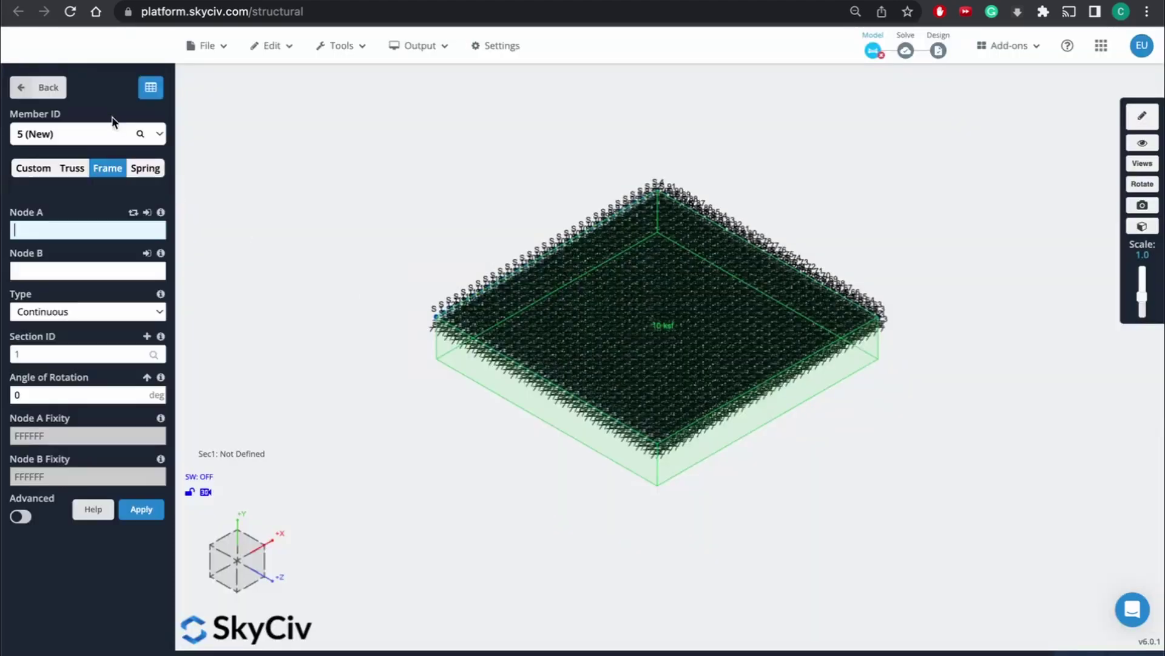
click(150, 87)
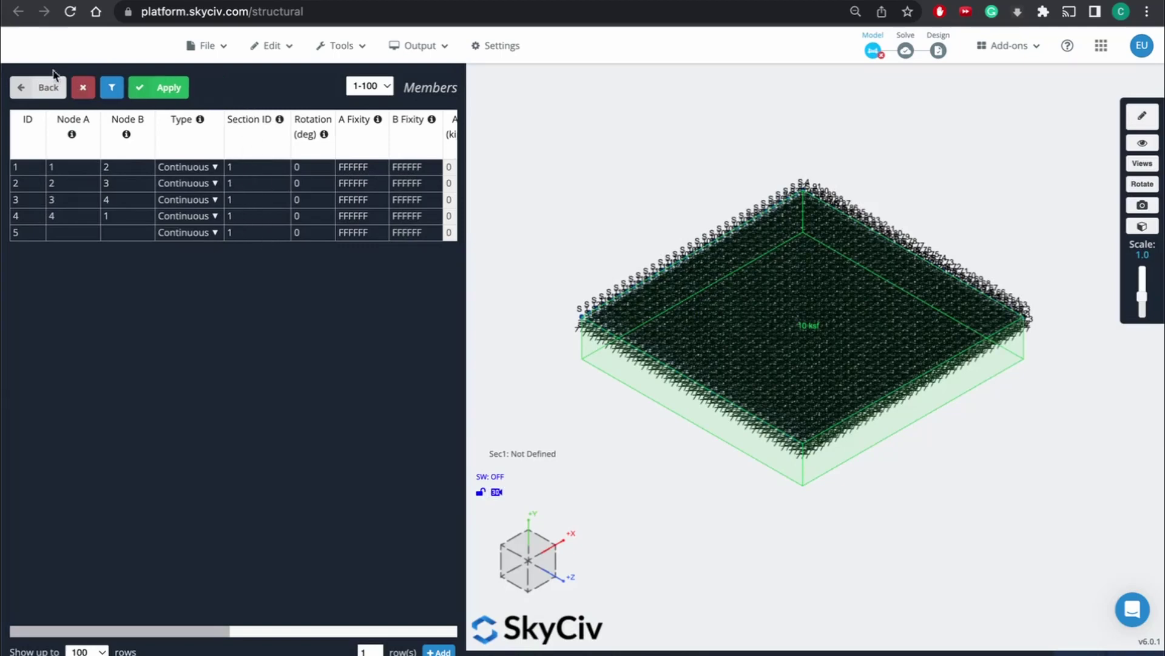
click(21, 86)
Build a Concrete rectangular section, submit it to the model, and run linear static analysis.
click(114, 182)
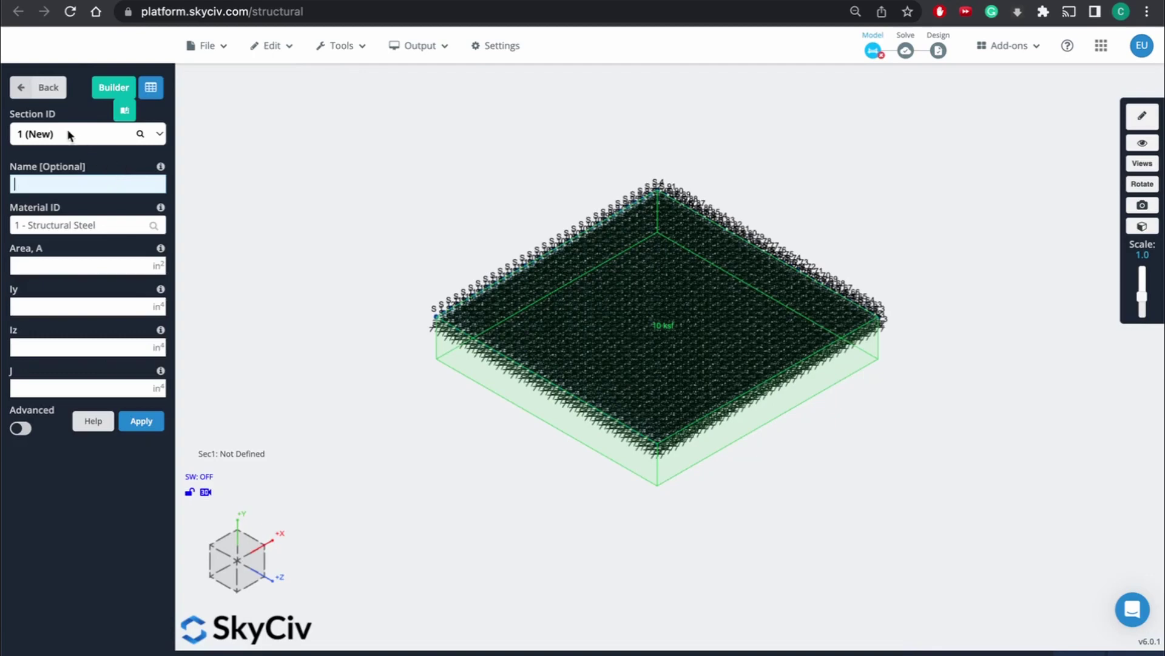
click(113, 91)
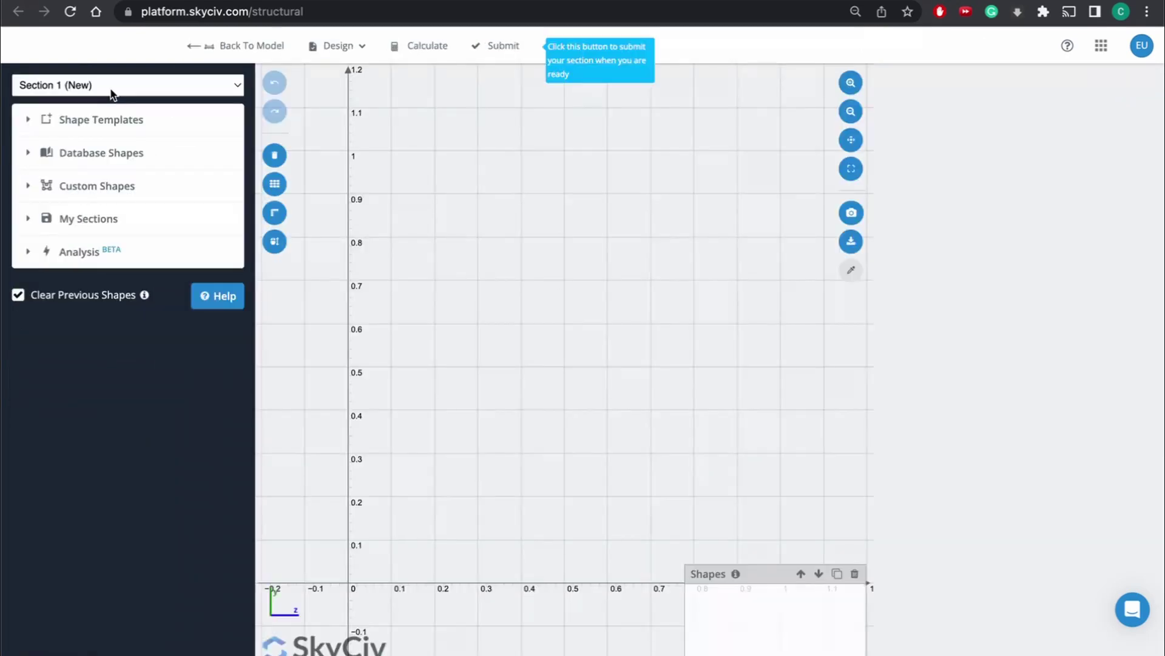
click(28, 124)
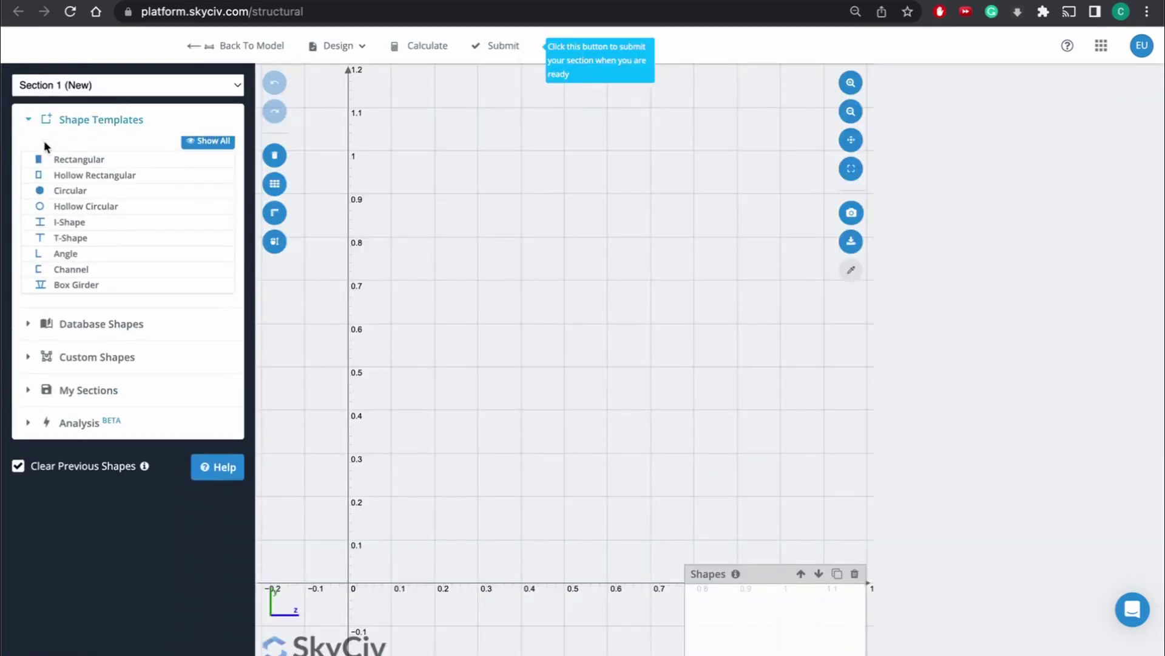
click(71, 162)
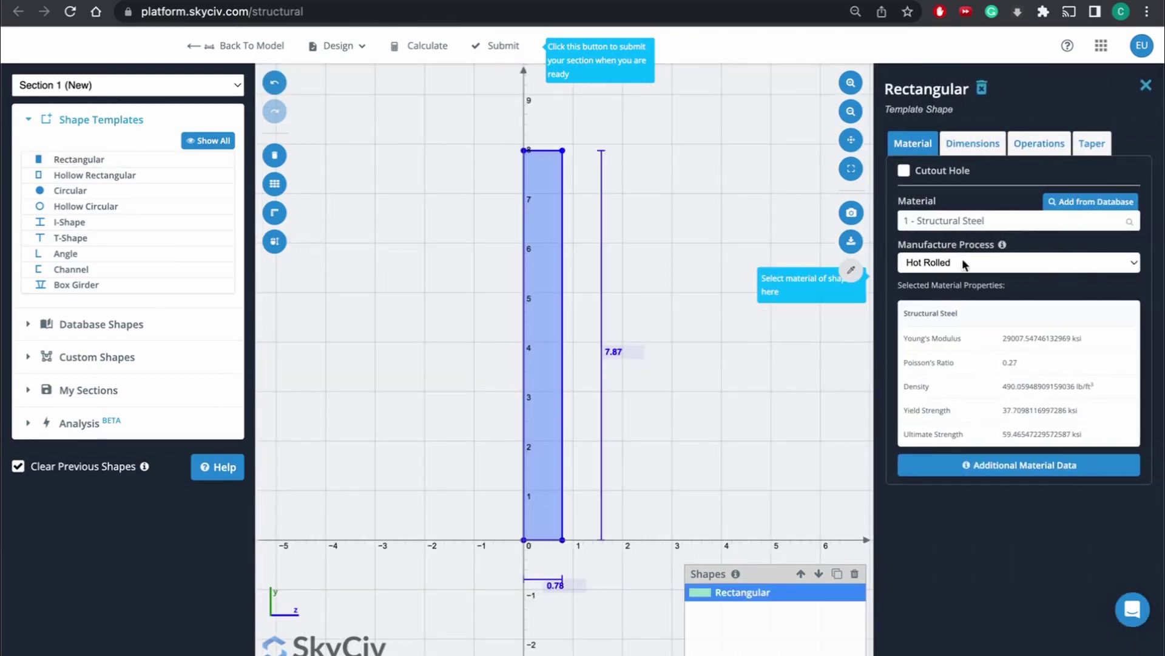
click(1002, 220)
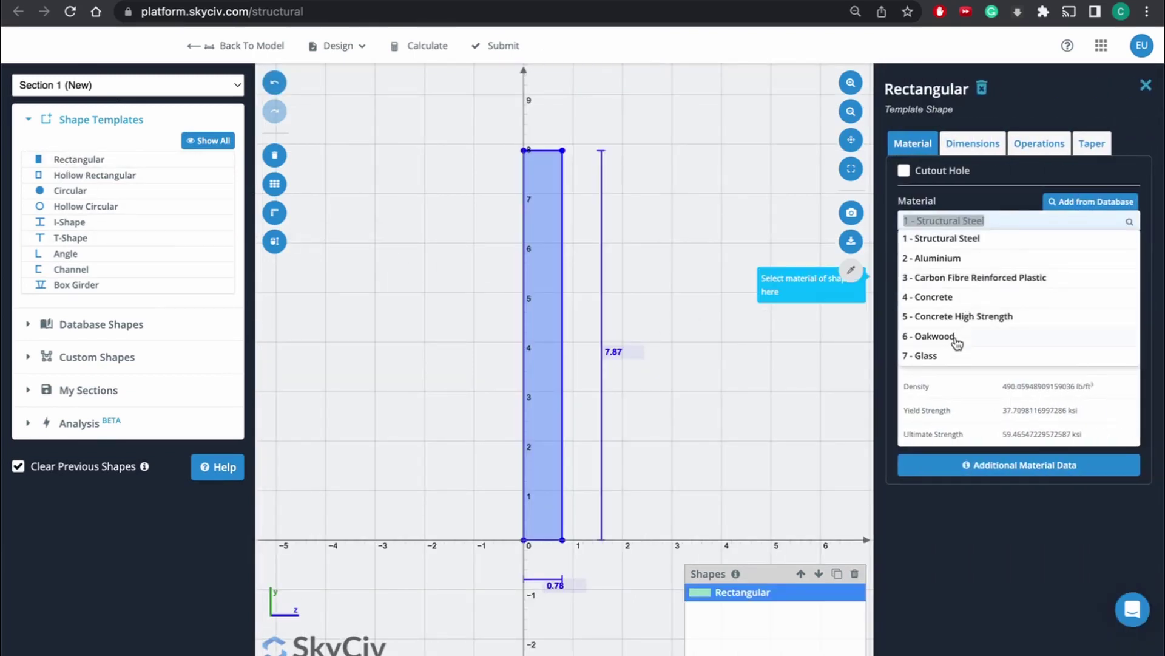
click(956, 298)
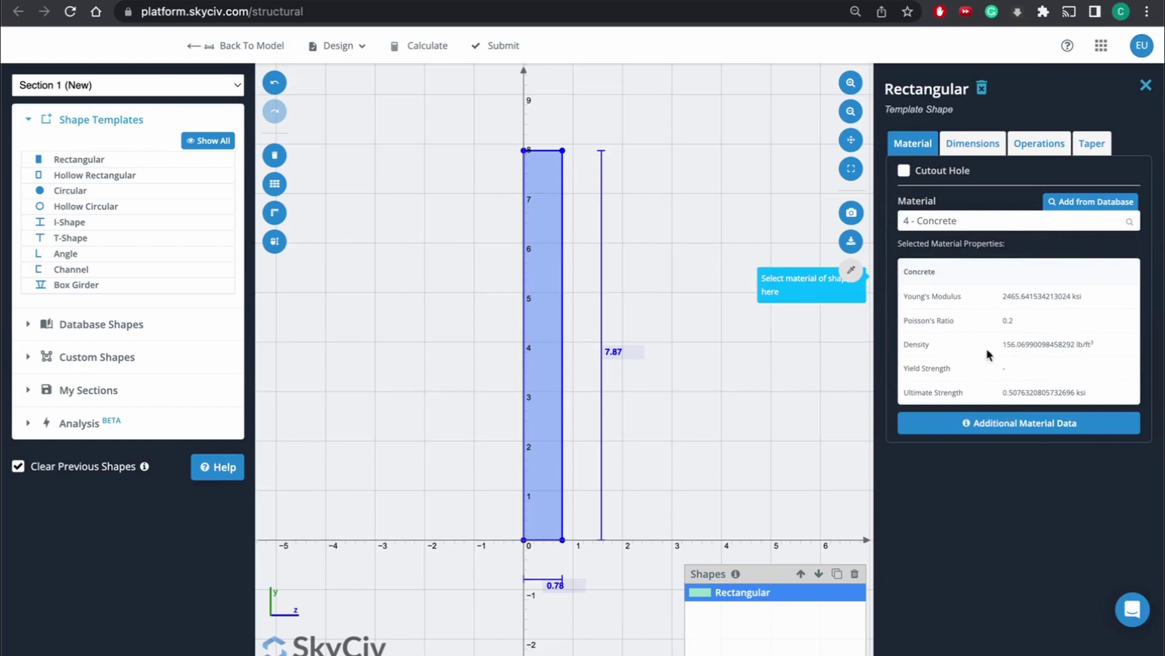
click(504, 46)
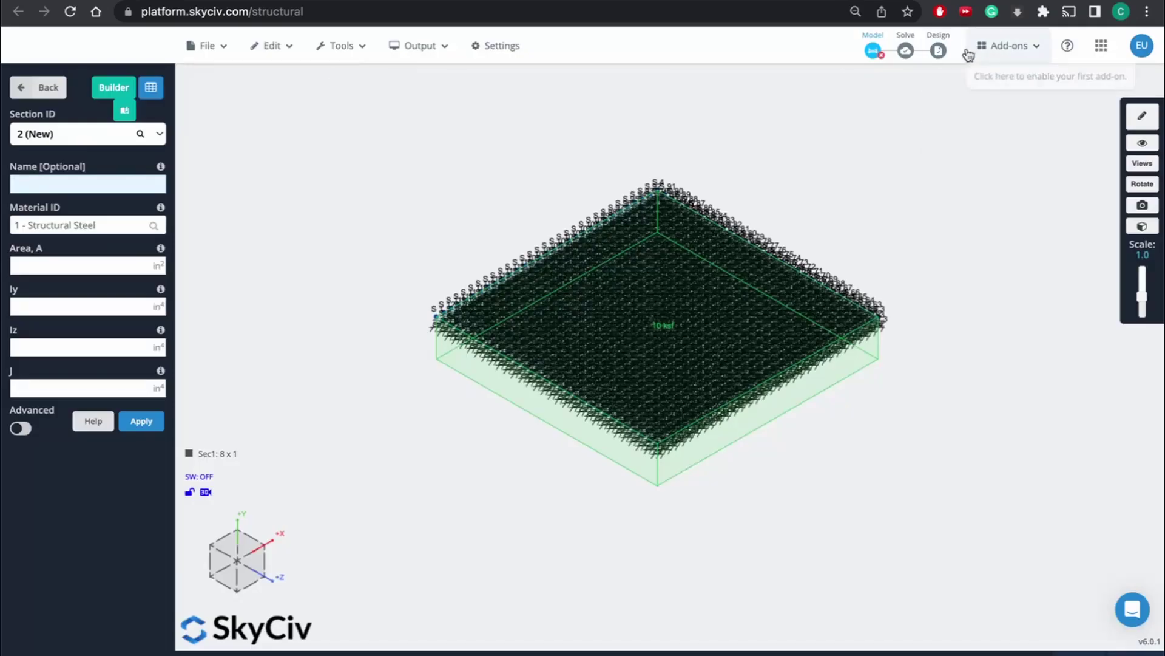
mouse_move(905, 50)
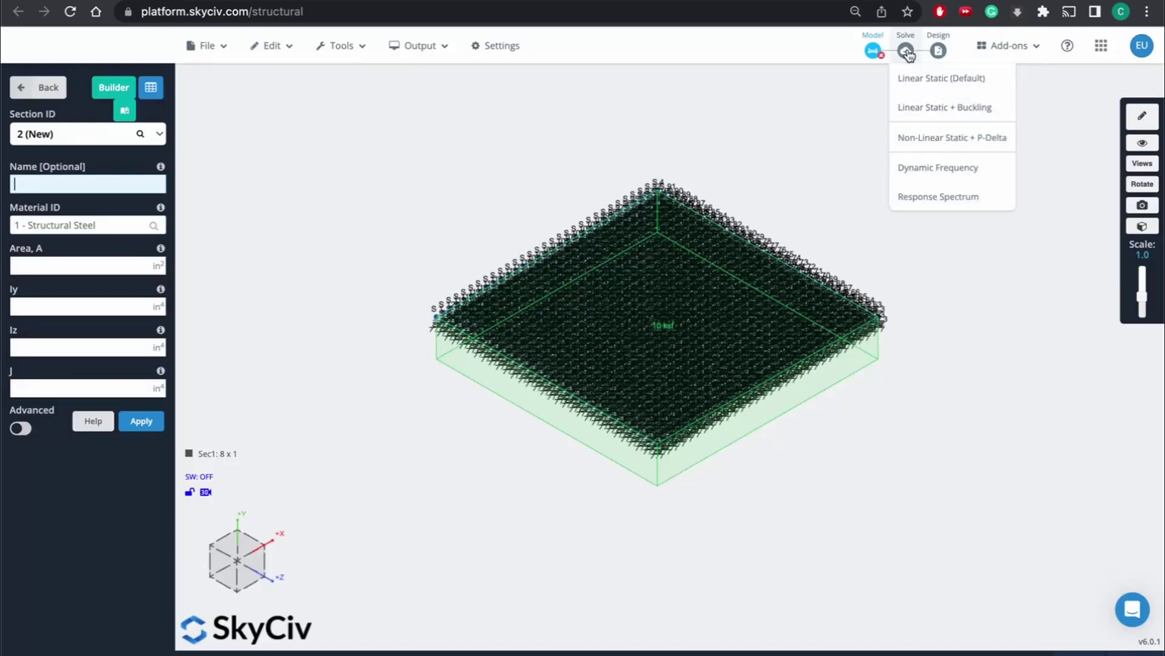
click(915, 85)
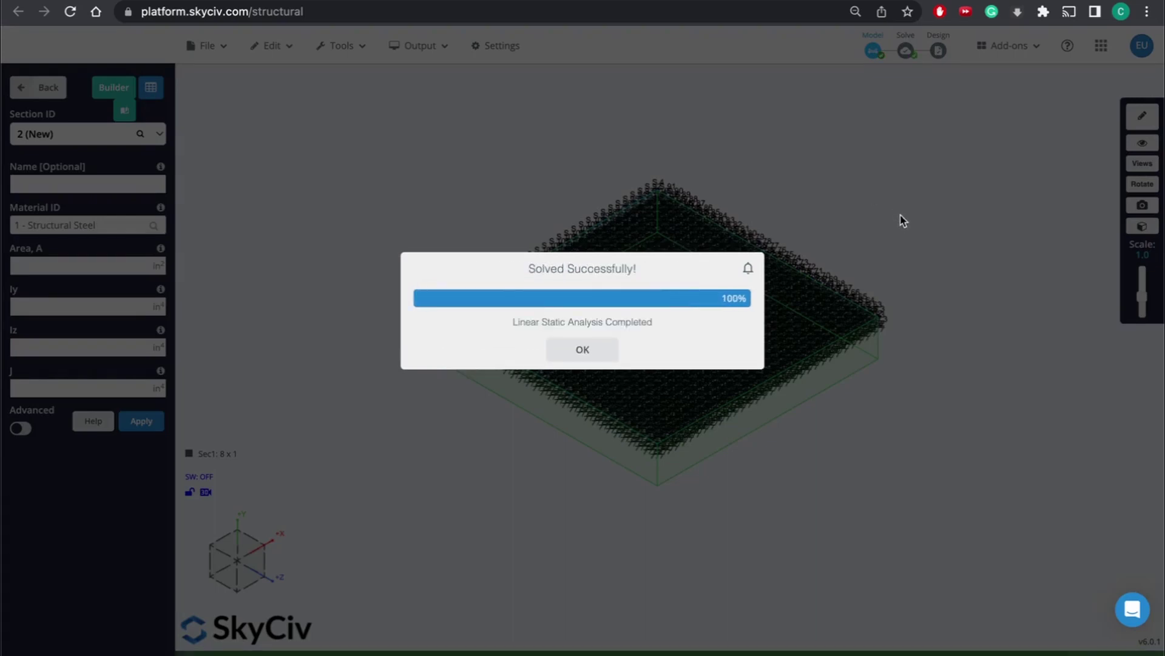
Dismiss the solve message and preview reaction, shear, axial and torsion results.
click(583, 349)
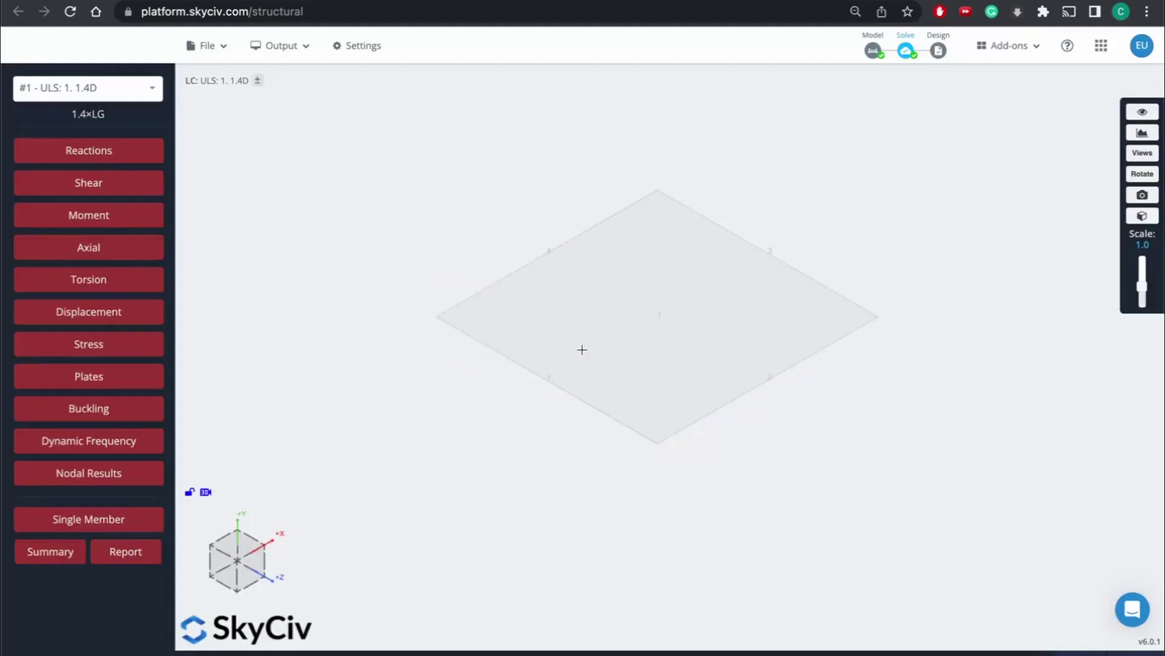
click(89, 151)
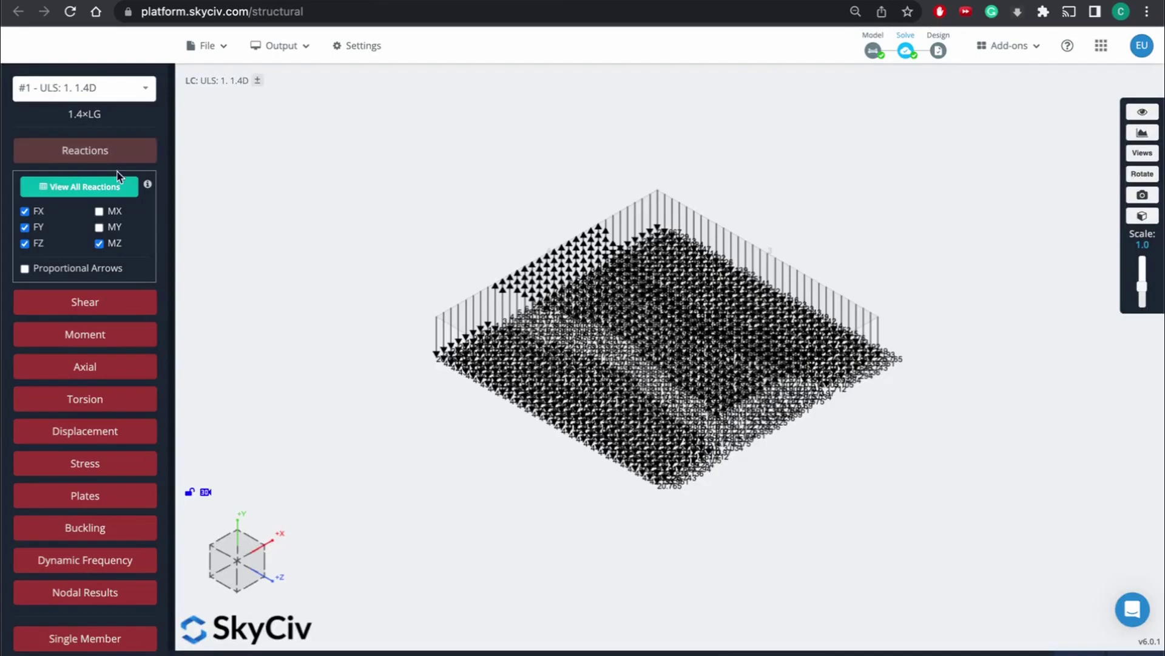
click(86, 152)
click(85, 184)
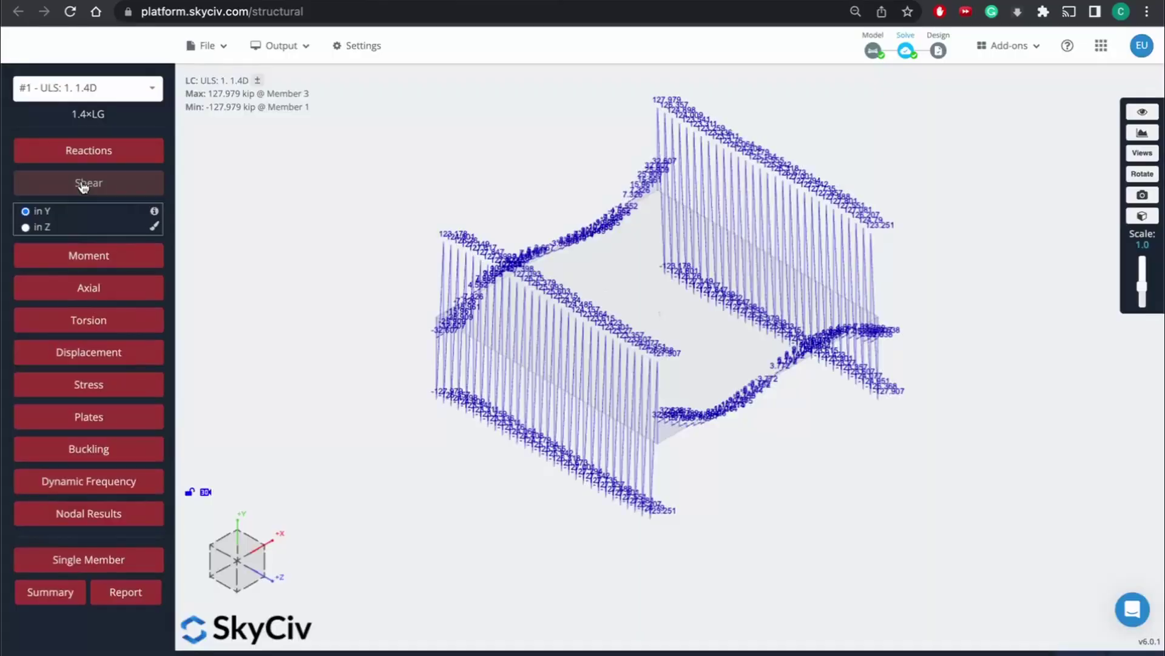
click(85, 184)
click(80, 246)
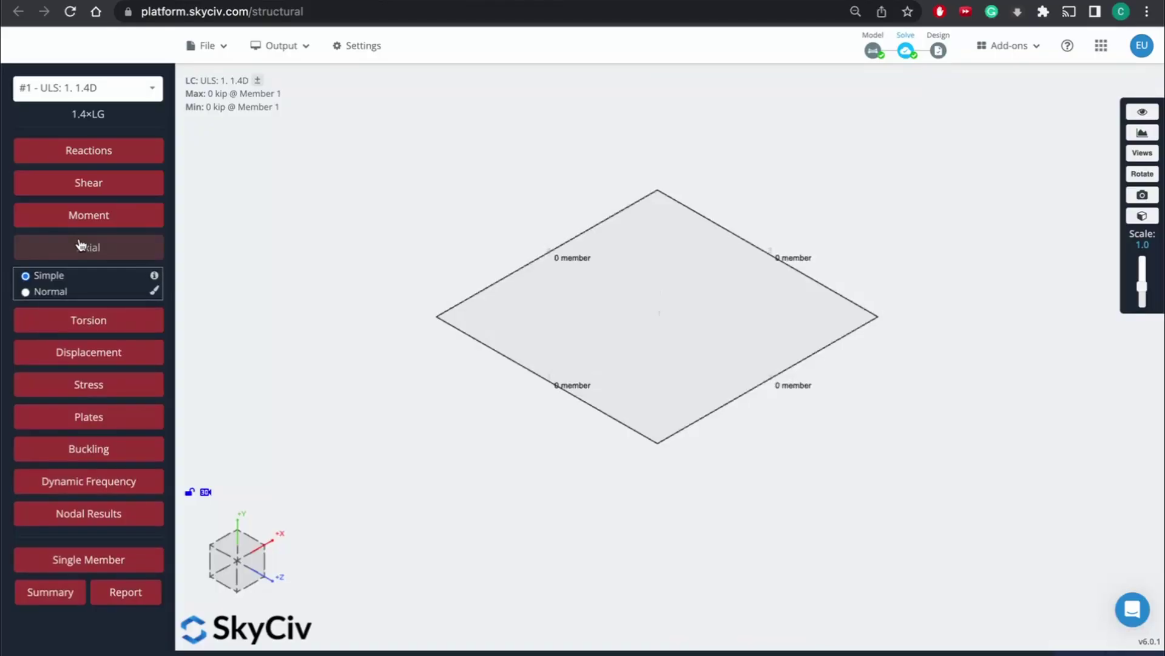
click(81, 246)
click(79, 295)
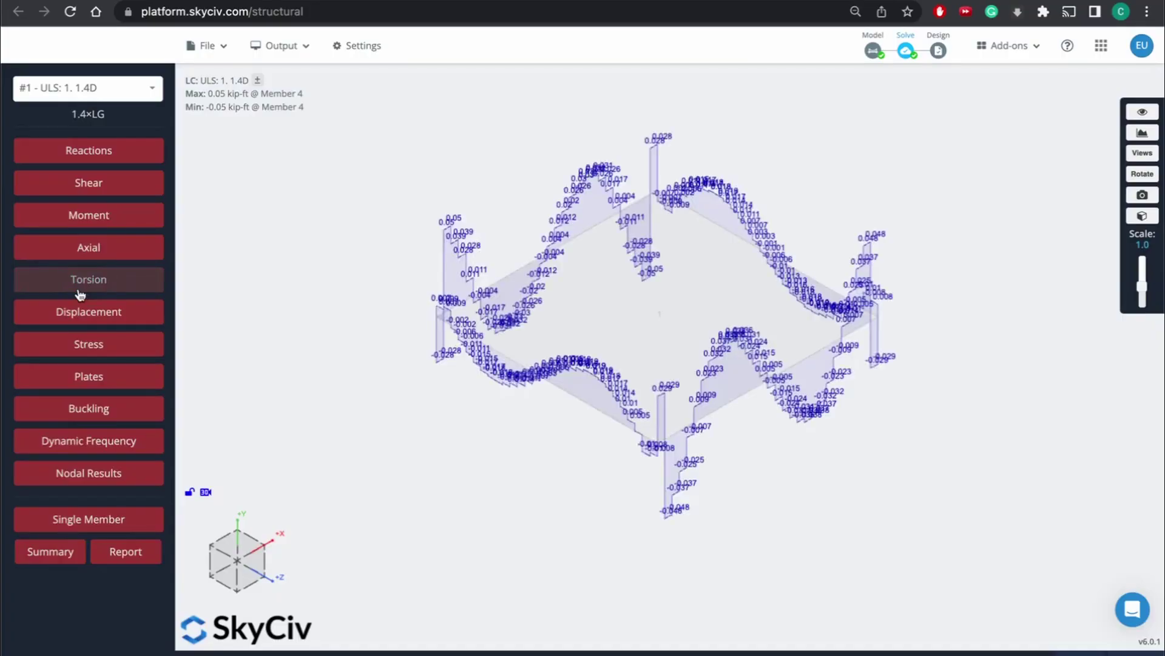
click(79, 295)
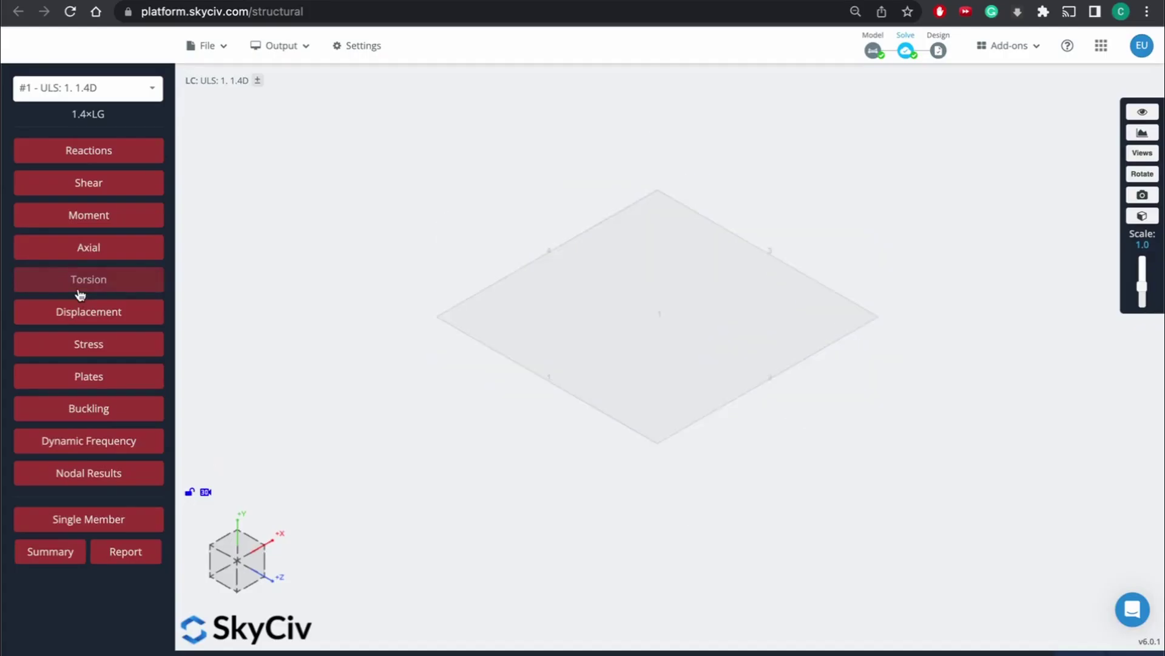
Review the results summary, then bring up the analysis report settings.
click(59, 557)
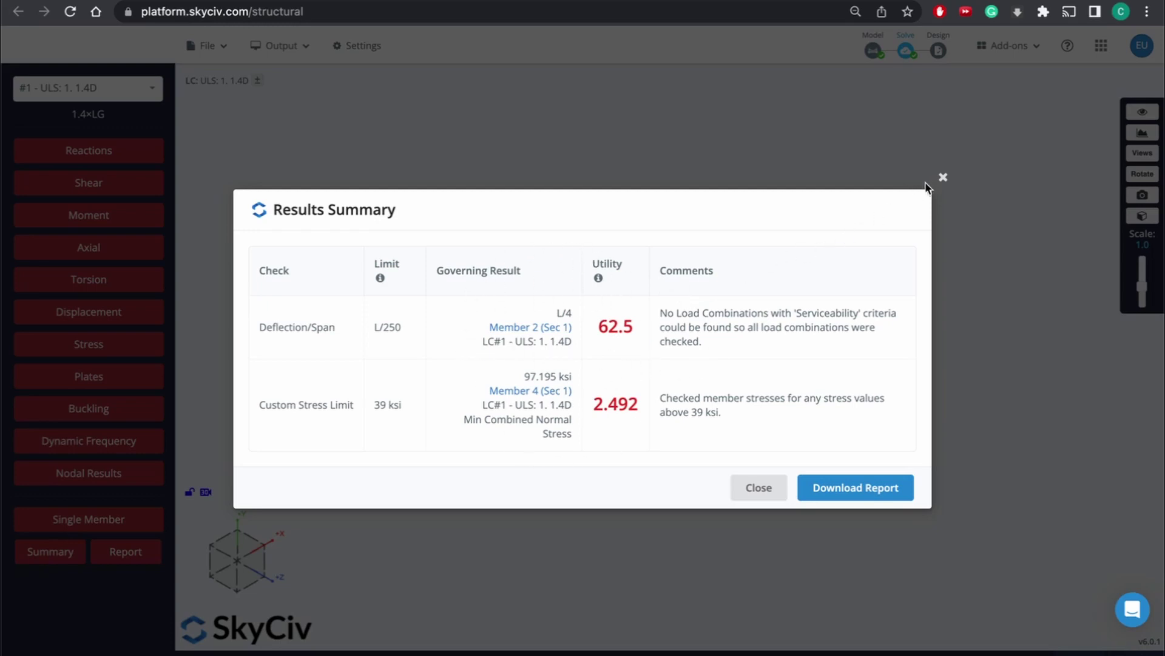
click(942, 177)
click(118, 550)
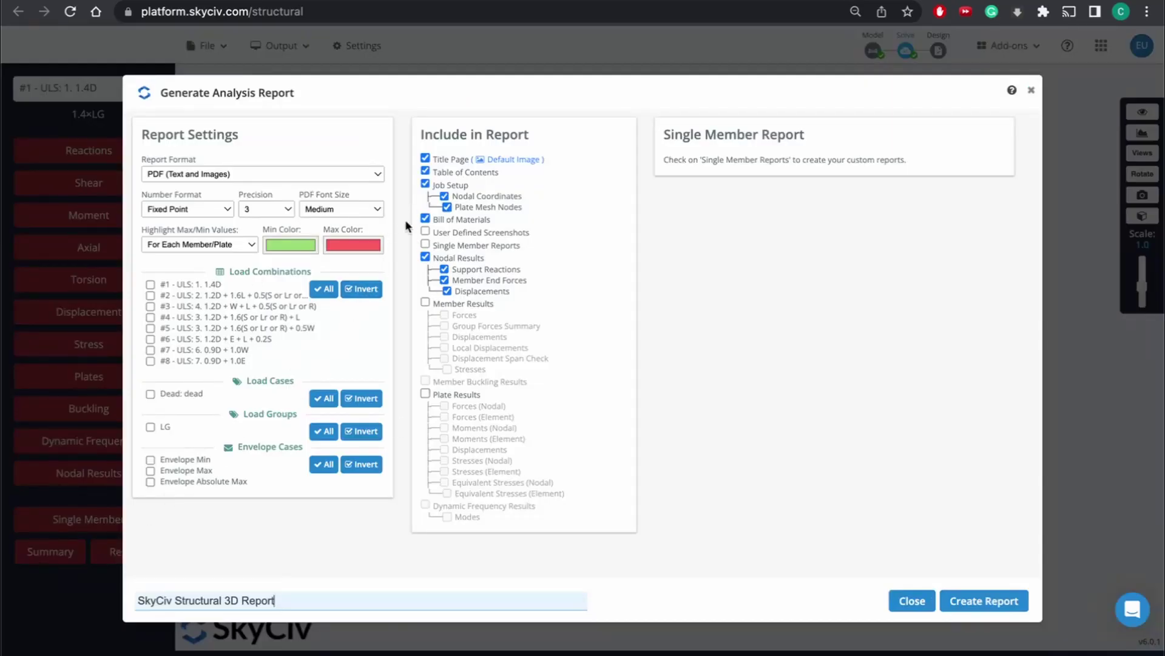
Create an analysis report with member results, all eight load combinations, the dead load case and all three envelope cases.
click(425, 303)
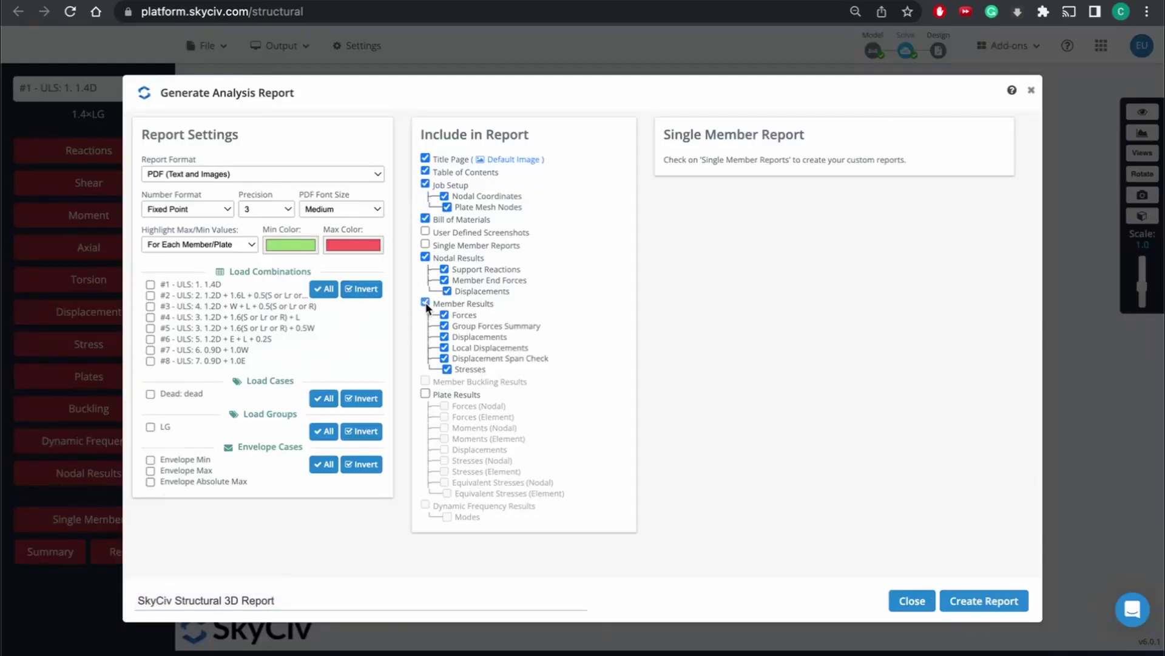
click(969, 600)
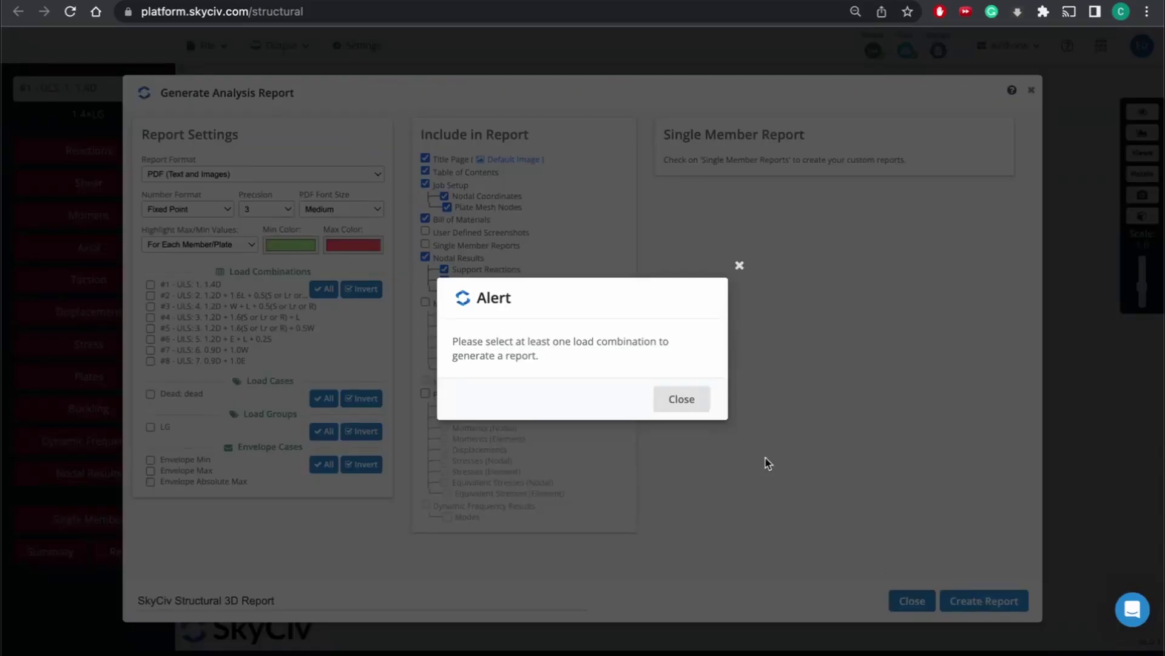
click(681, 398)
click(332, 291)
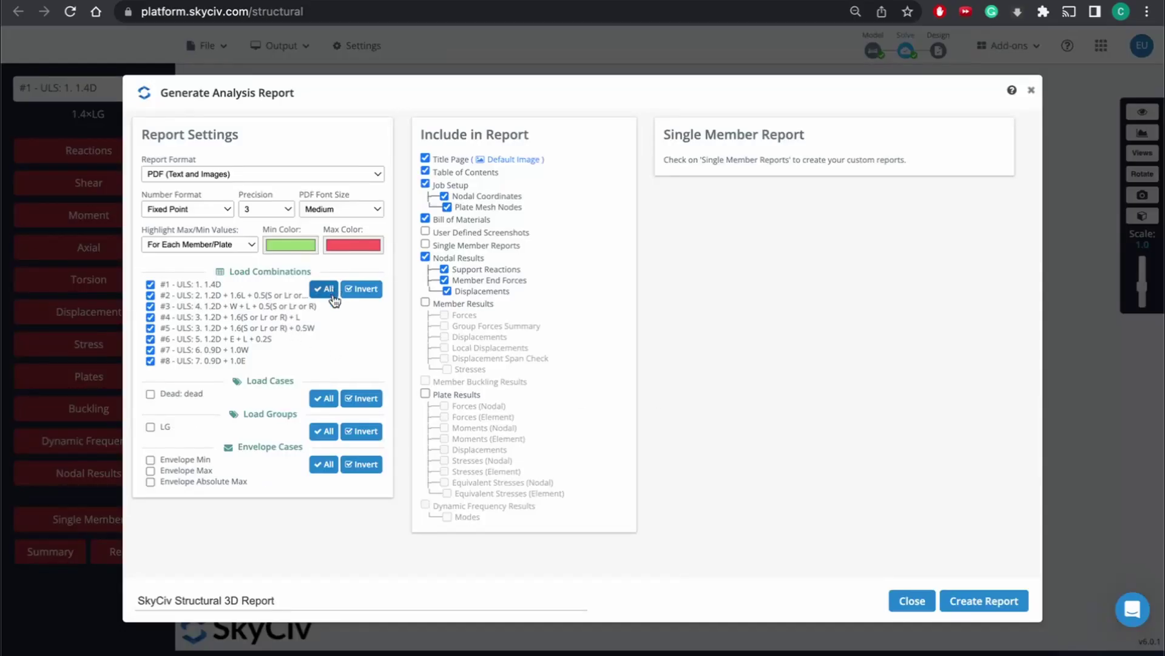
click(326, 399)
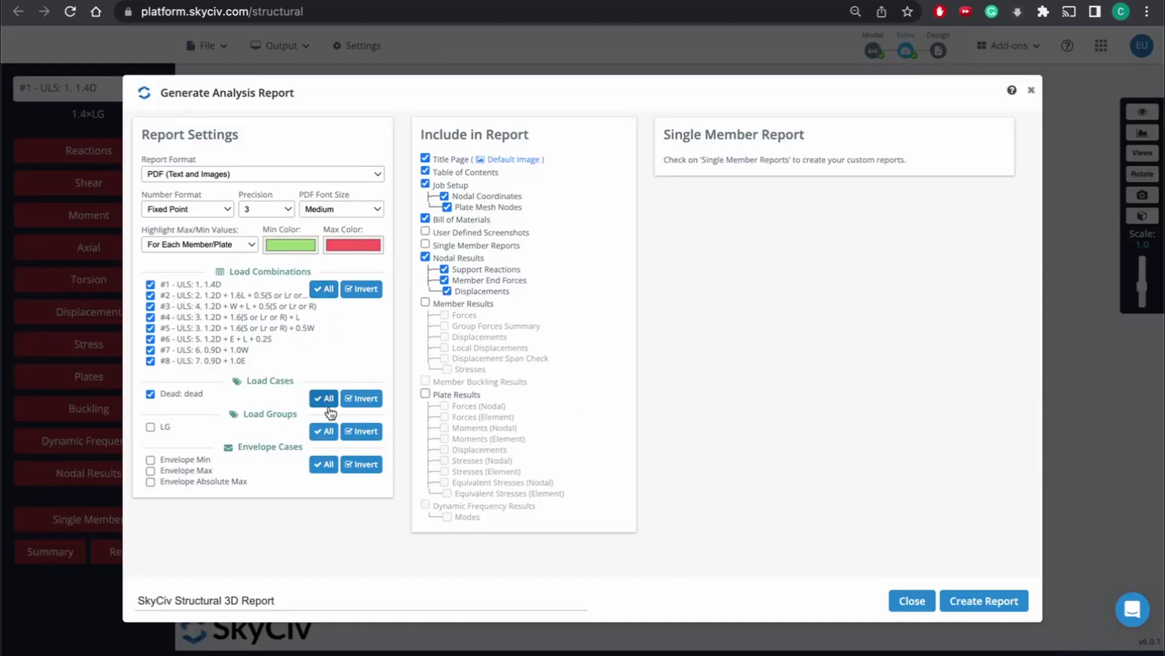
click(324, 464)
click(969, 610)
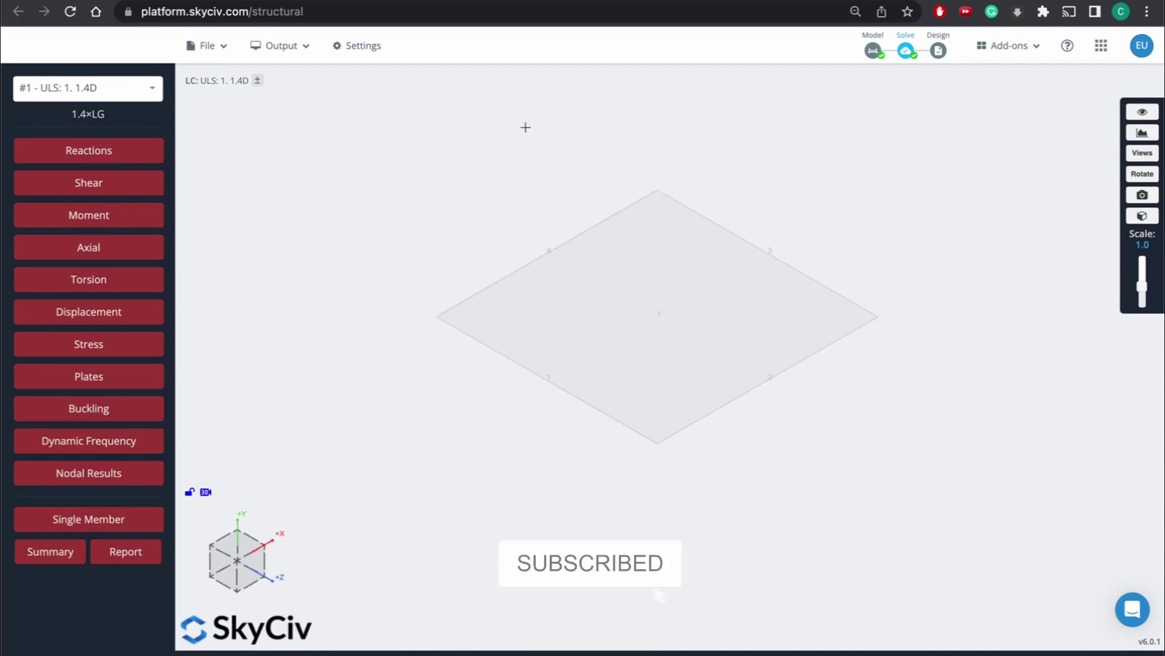
click(96, 344)
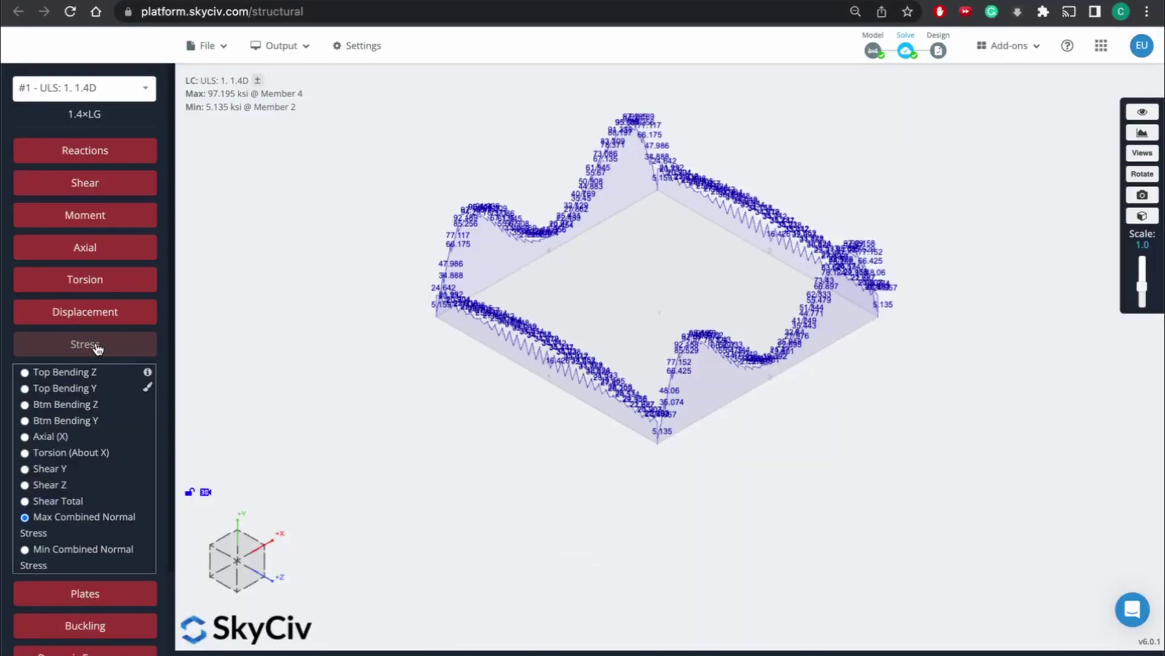
click(96, 344)
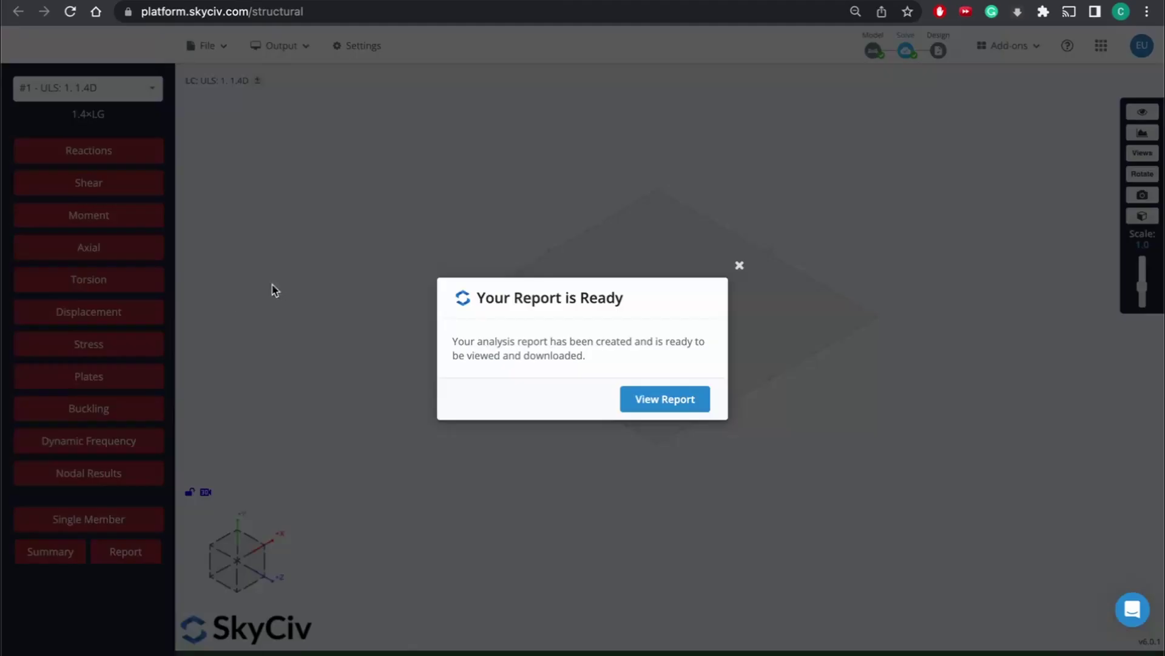
View the ready report and scroll through its cover, job setup and 961-node coordinate table.
click(661, 405)
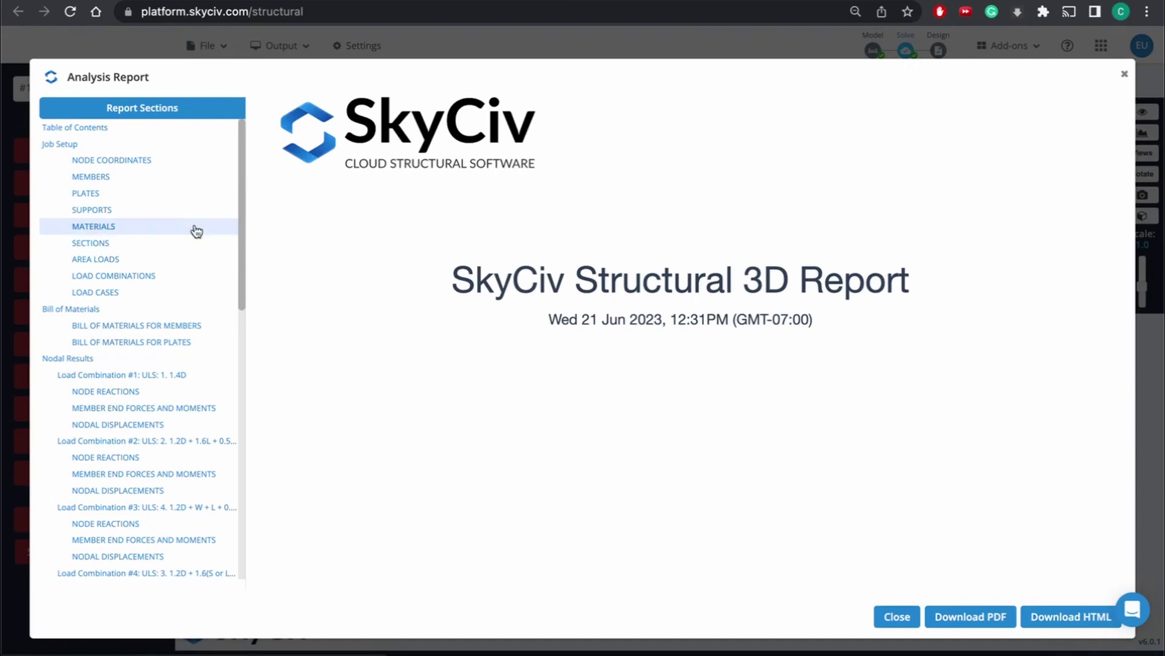
scroll(477, 347, down, 10)
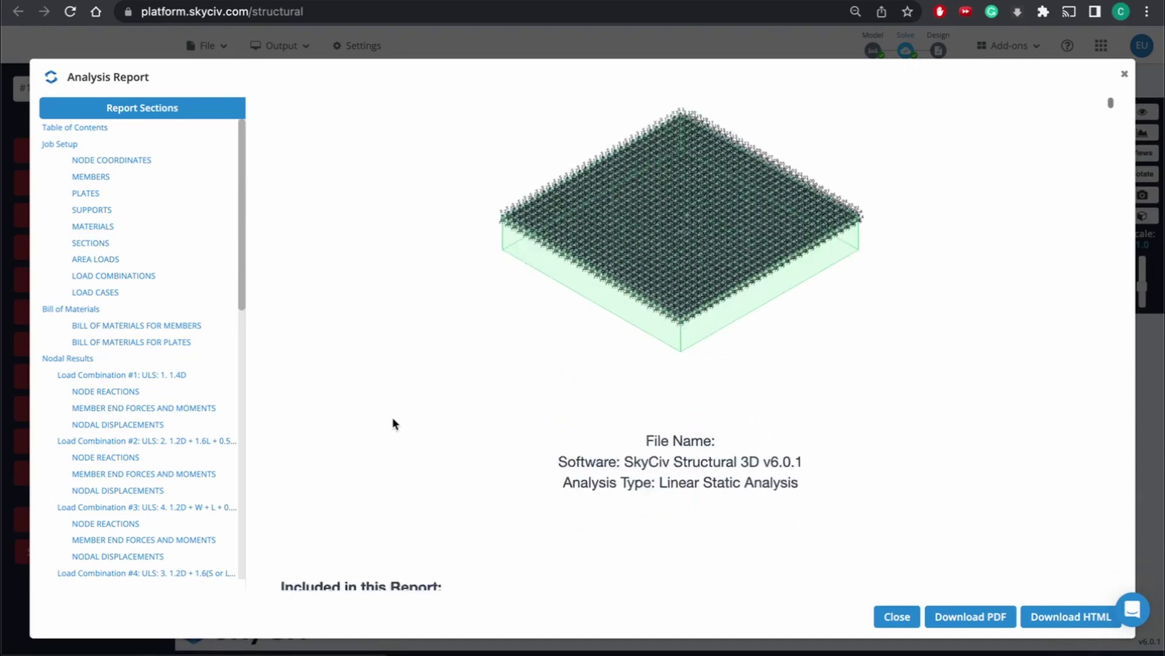
scroll(393, 418, down, 20)
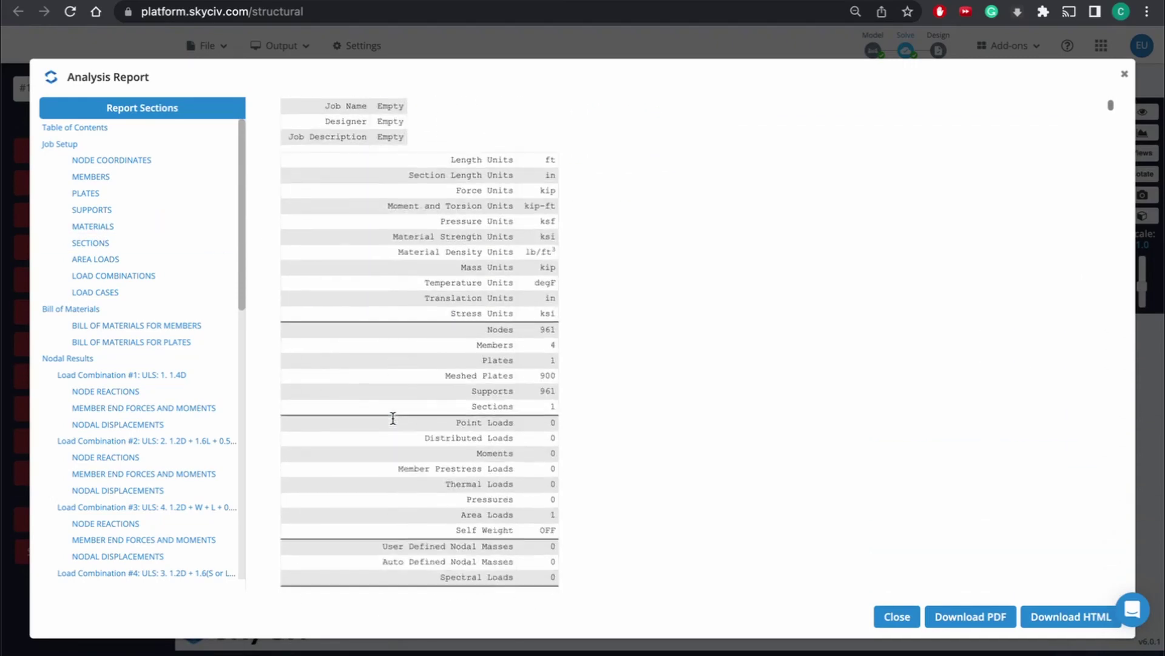
scroll(393, 421, down, 13)
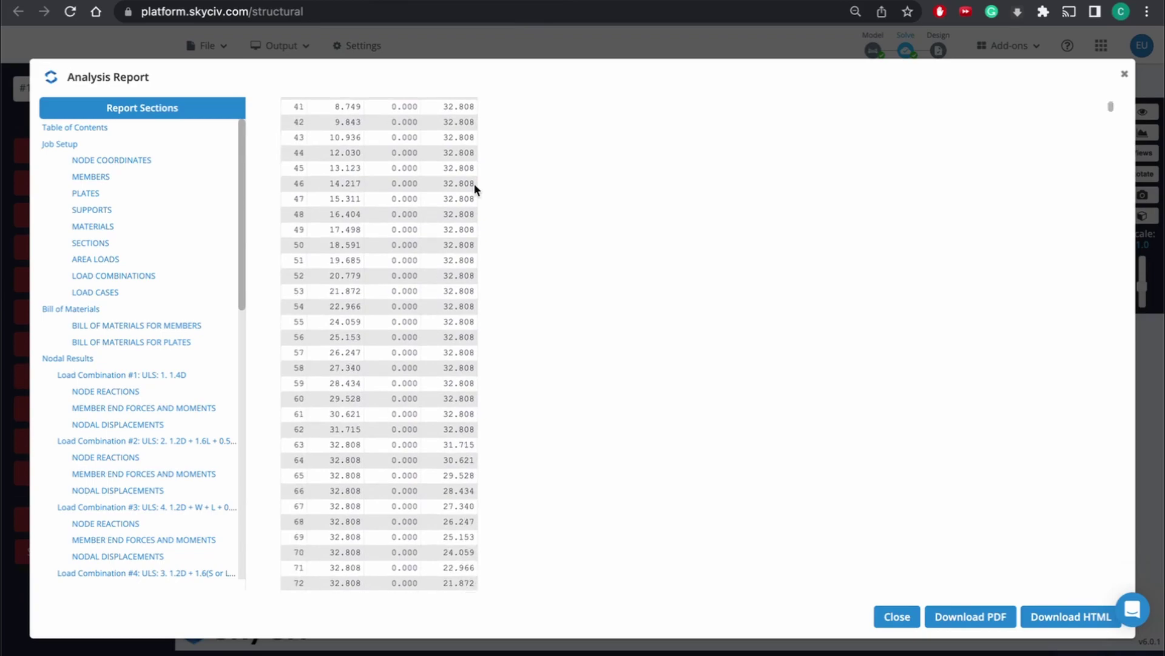